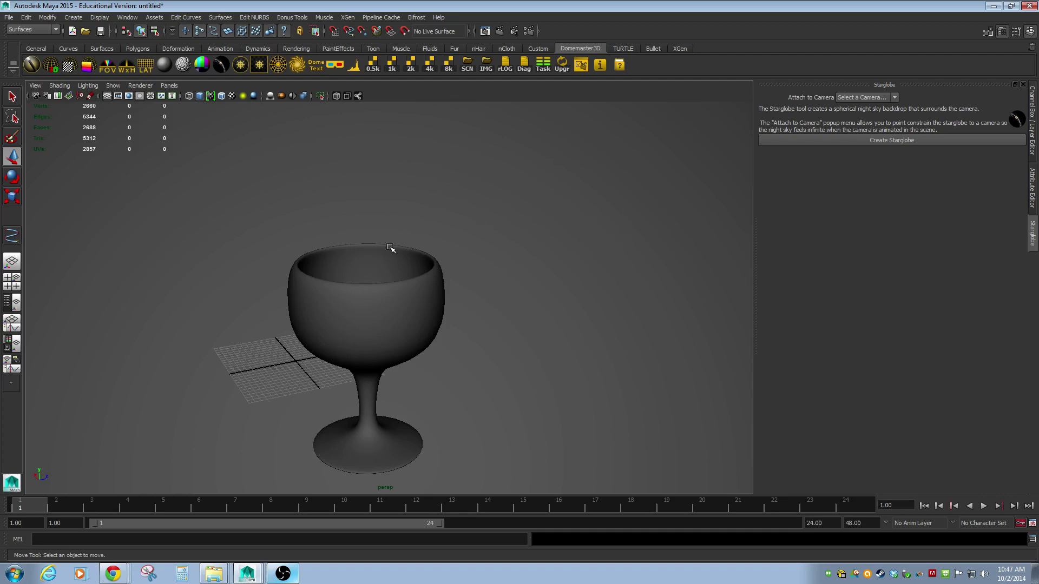
Orbit and dolly around the goblet, then switch to textured display to reveal the starfield backdrop
alt+drag(431, 342, 519, 248)
alt+right_drag(519, 247, 408, 243)
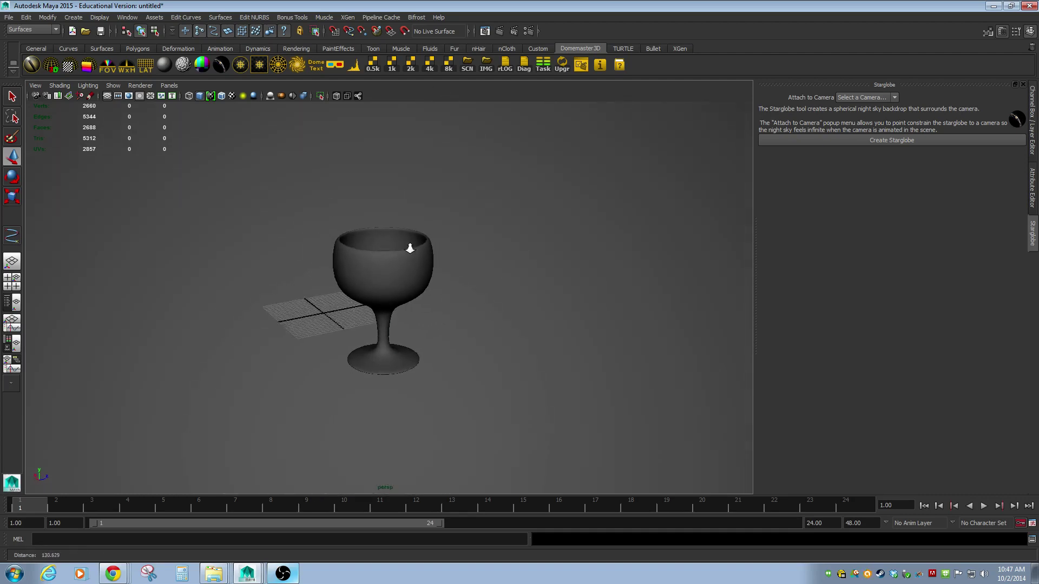
key(4)
key(5)
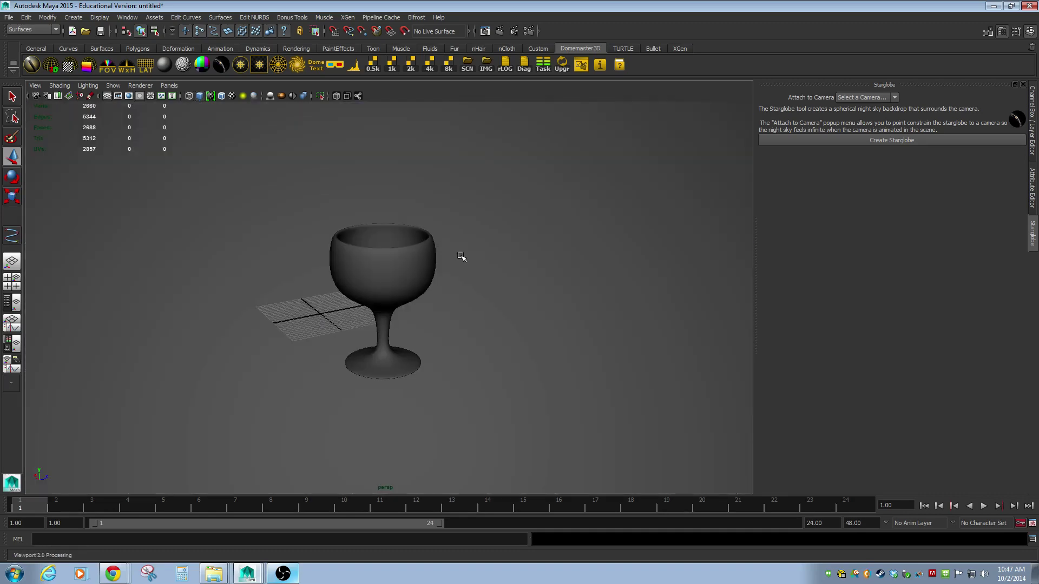
key(6)
mouse_move(461, 274)
alt+mouse_down()
mouse_move(416, 276)
mouse_move(431, 279)
alt+mouse_up()
alt+middle_drag(431, 280, 364, 262)
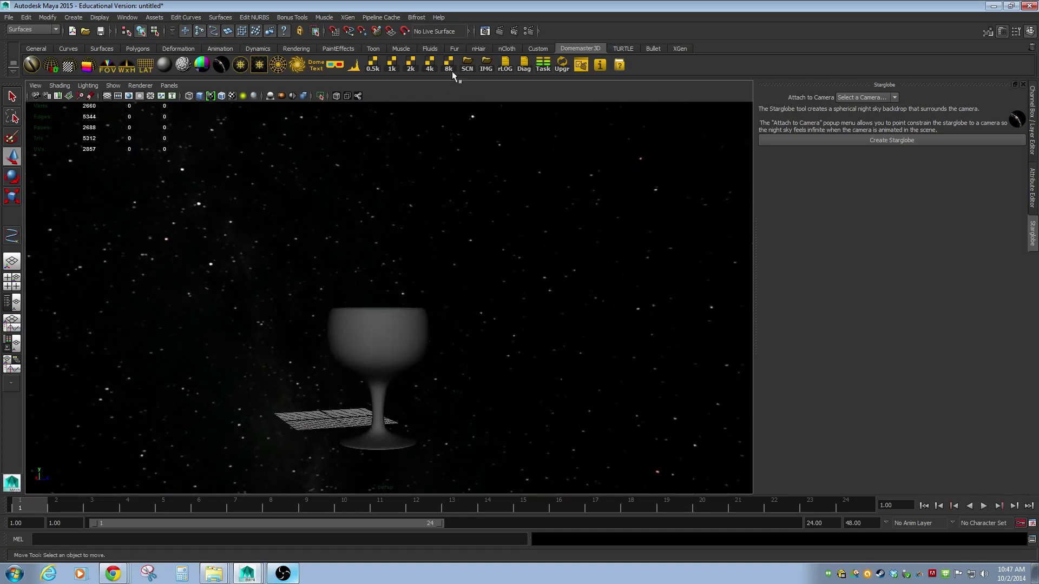
Switch the shelf to XGen, select the goblet and open Render Settings
click(625, 47)
click(658, 48)
click(679, 49)
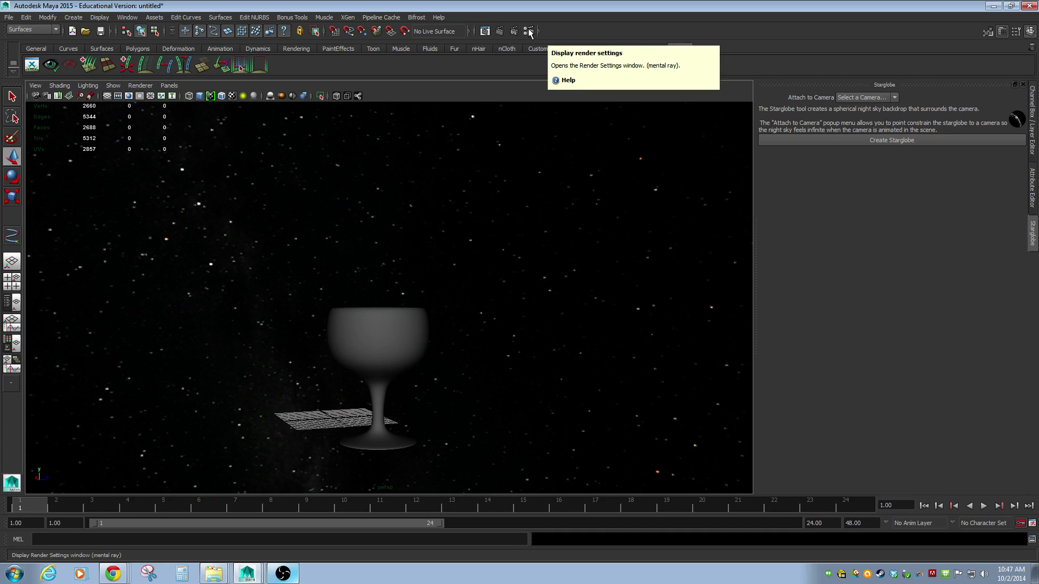
alt+drag(420, 352, 462, 325)
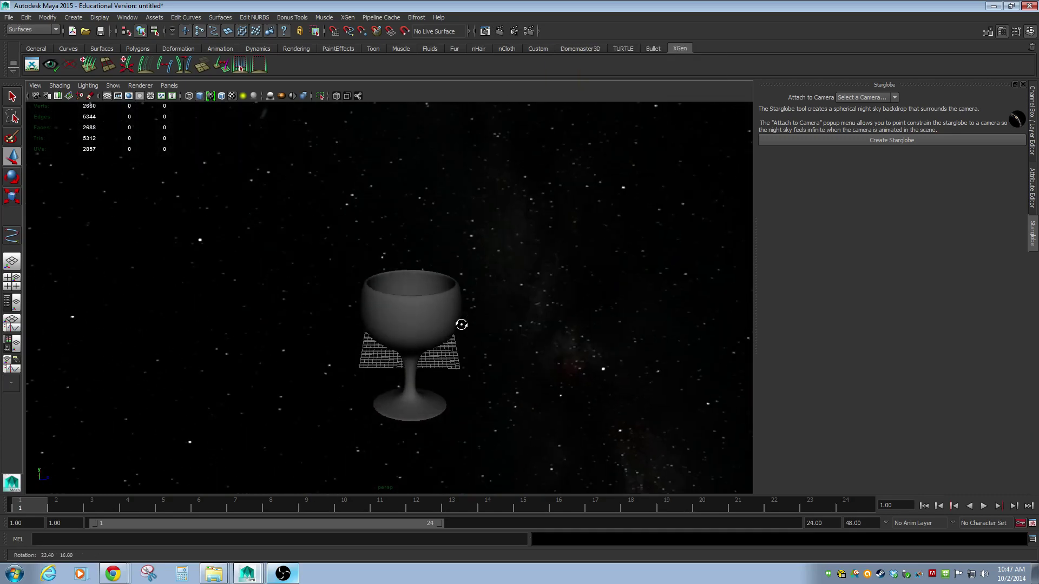
mouse_move(461, 325)
alt+right_down()
mouse_move(551, 313)
mouse_move(758, 329)
mouse_move(475, 329)
alt+right_up()
click(476, 329)
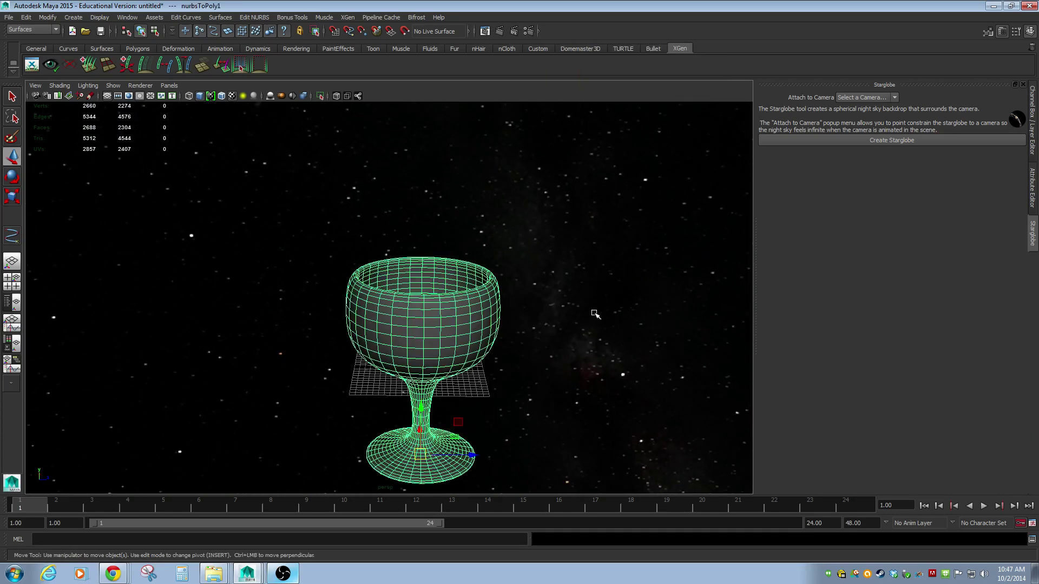
click(528, 31)
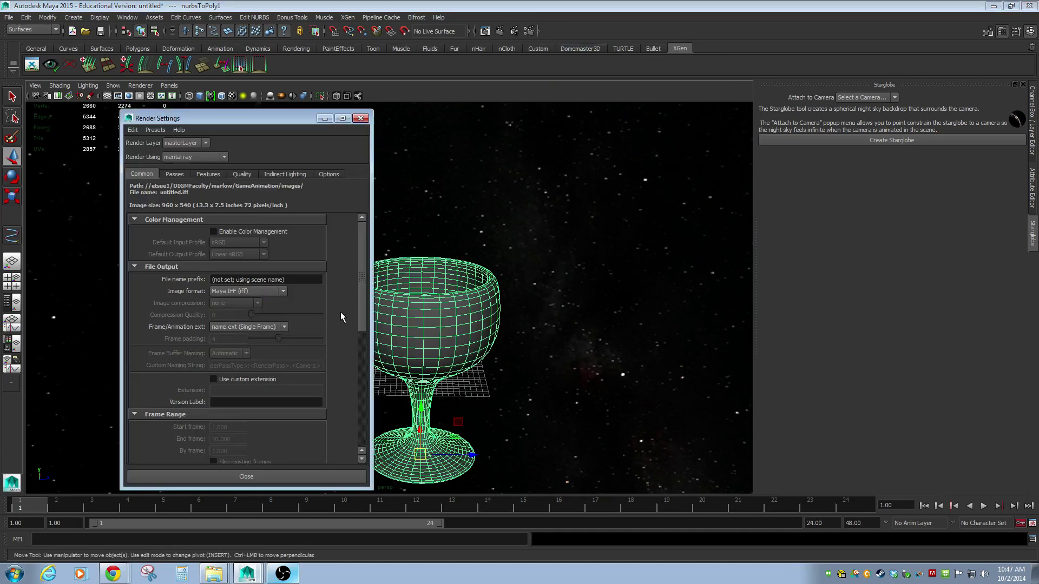
Choose the 1k Square (1024 x 1024) image size preset and close Render Settings
drag(361, 242, 357, 210)
drag(363, 303, 359, 425)
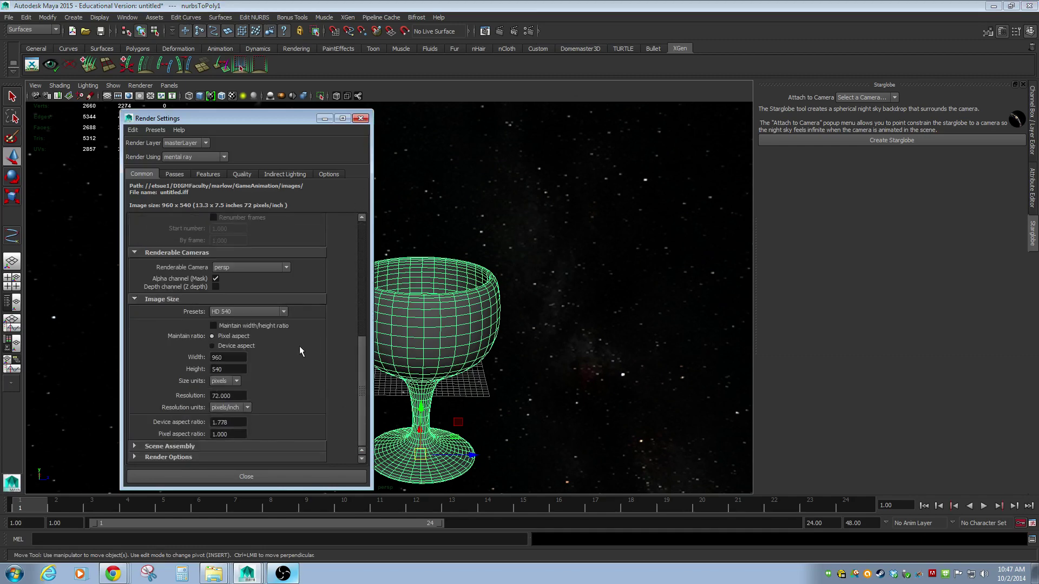
click(277, 311)
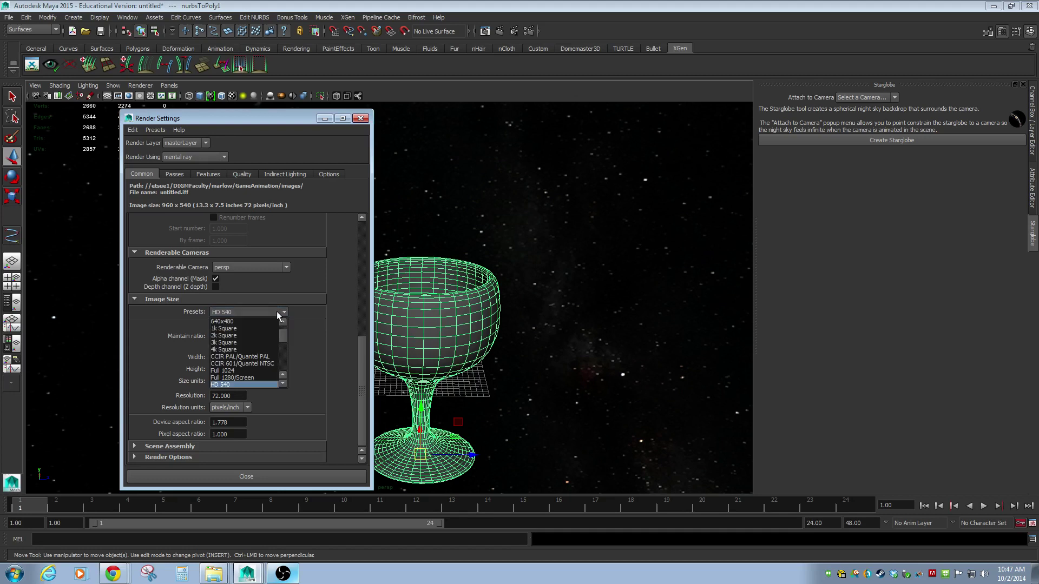
click(242, 336)
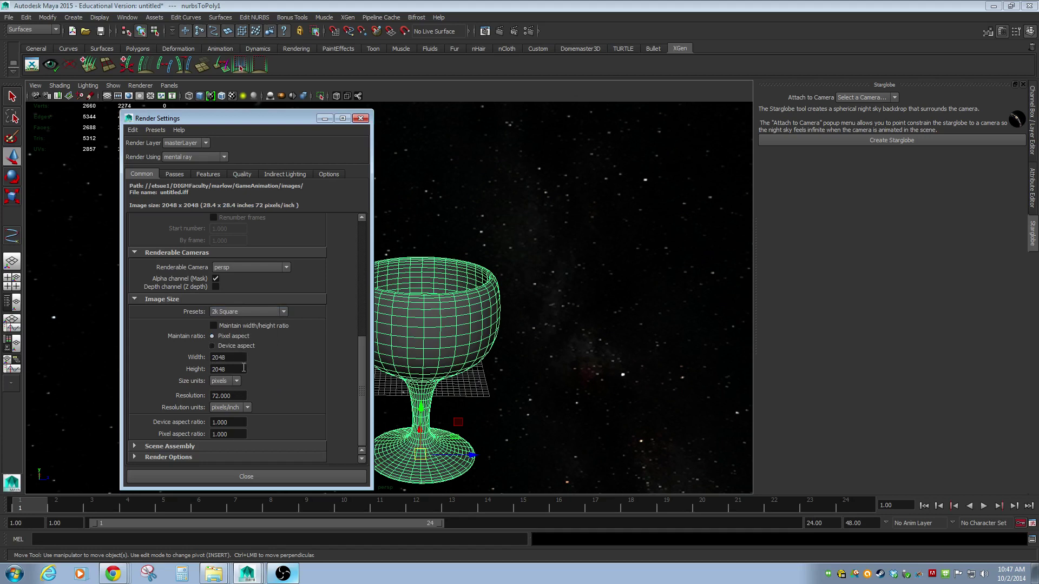
click(283, 313)
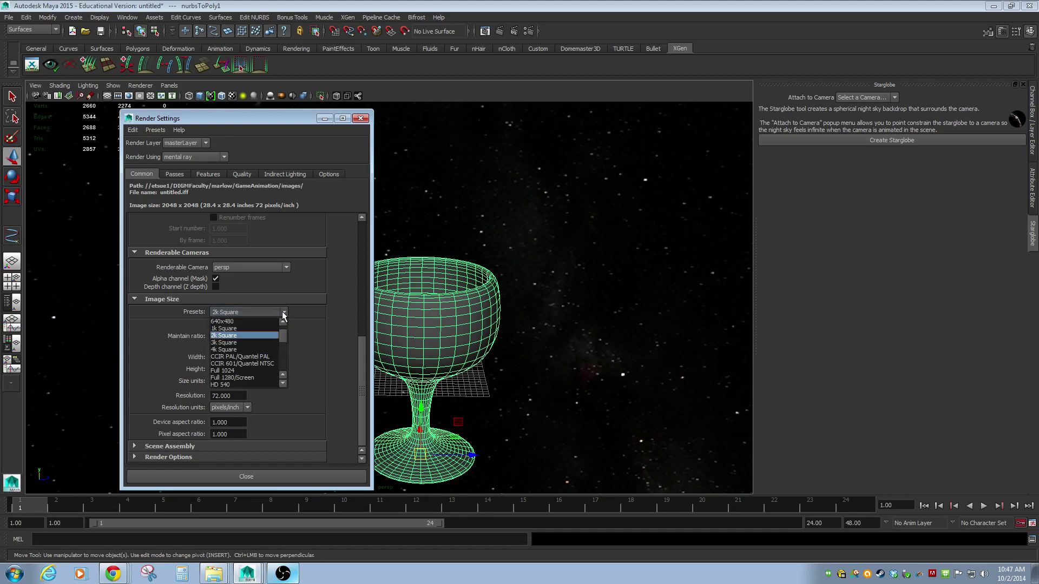
click(239, 328)
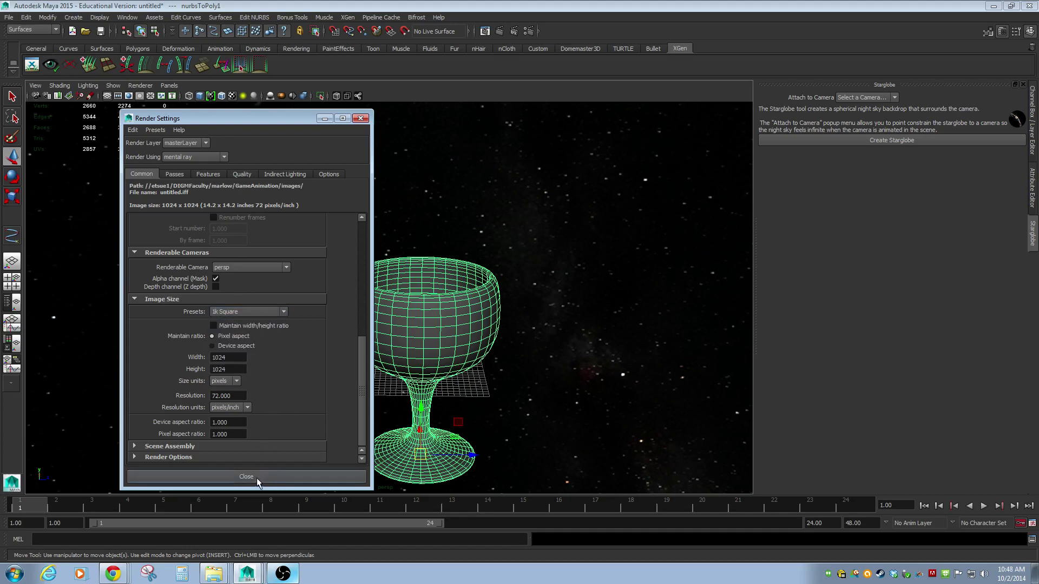
click(283, 312)
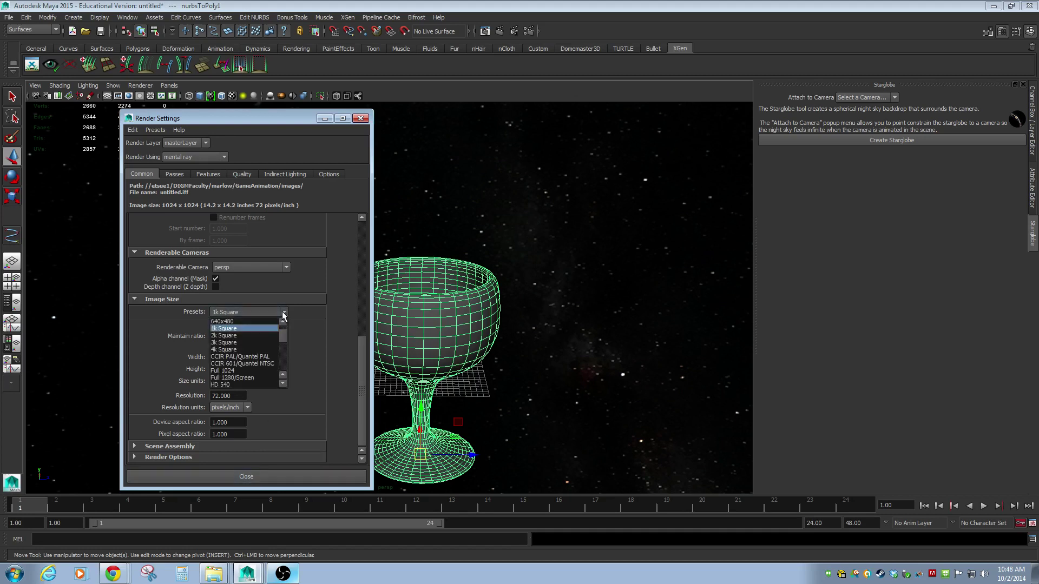
click(235, 336)
click(280, 312)
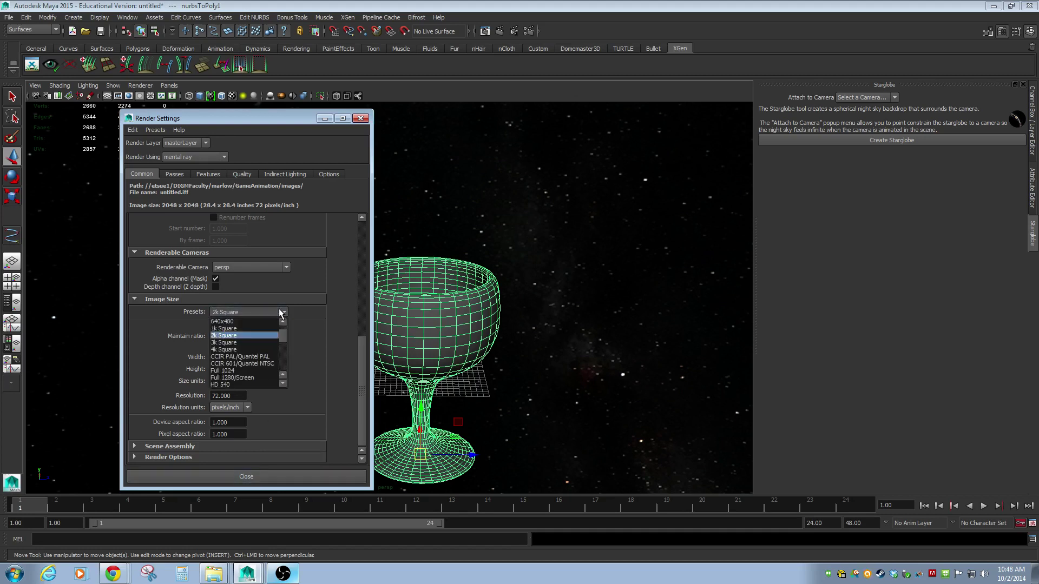
click(243, 328)
click(254, 478)
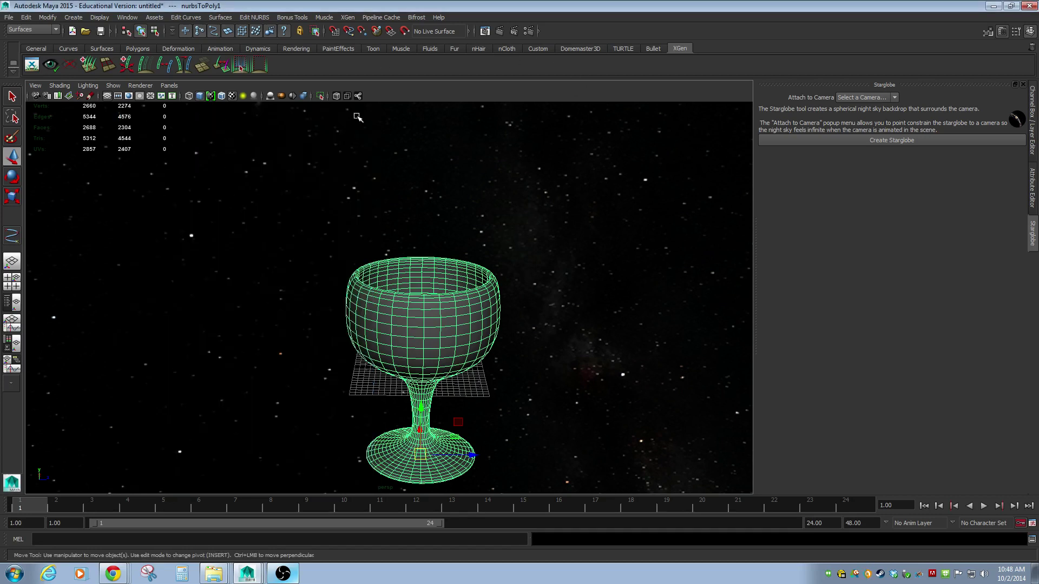
Turn on the resolution gate and show the Attribute Editor in a widened side panel
click(128, 96)
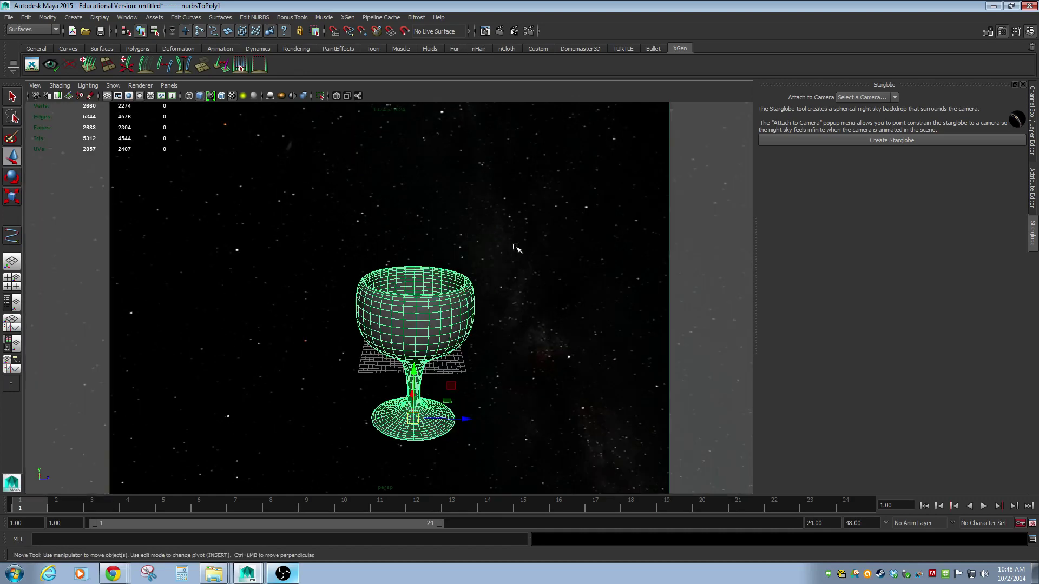
click(1031, 108)
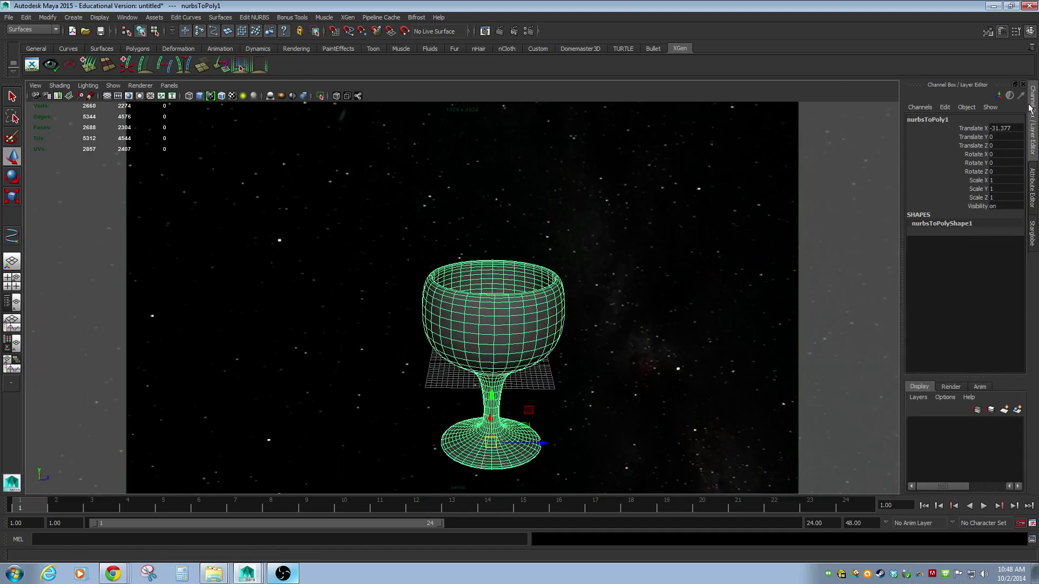
click(1031, 189)
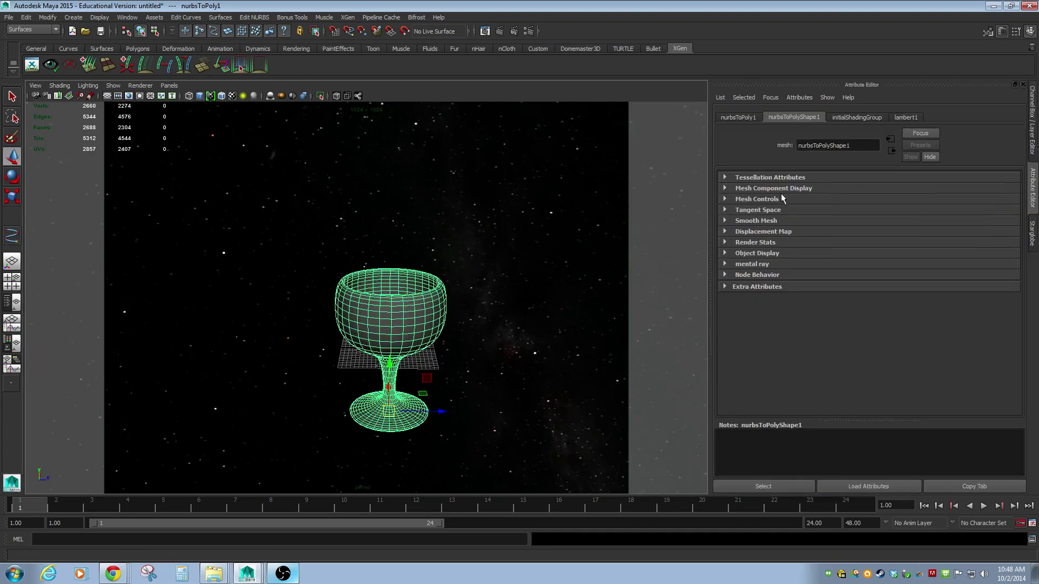
drag(711, 251, 498, 249)
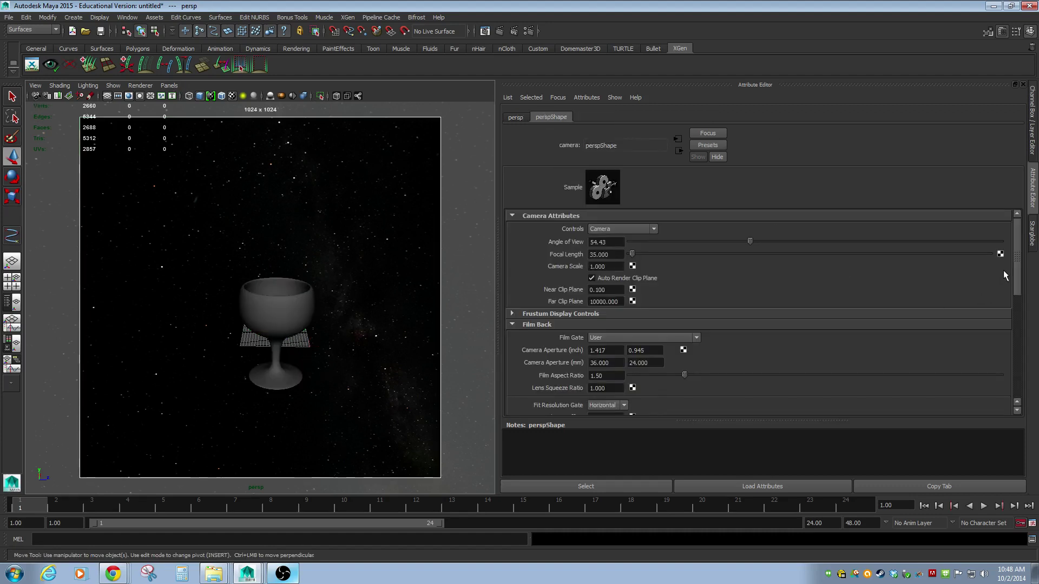
In perspShape Display Options, set Gate Mask Opacity to 1 and Gate Mask Color to white
drag(1017, 273, 1019, 392)
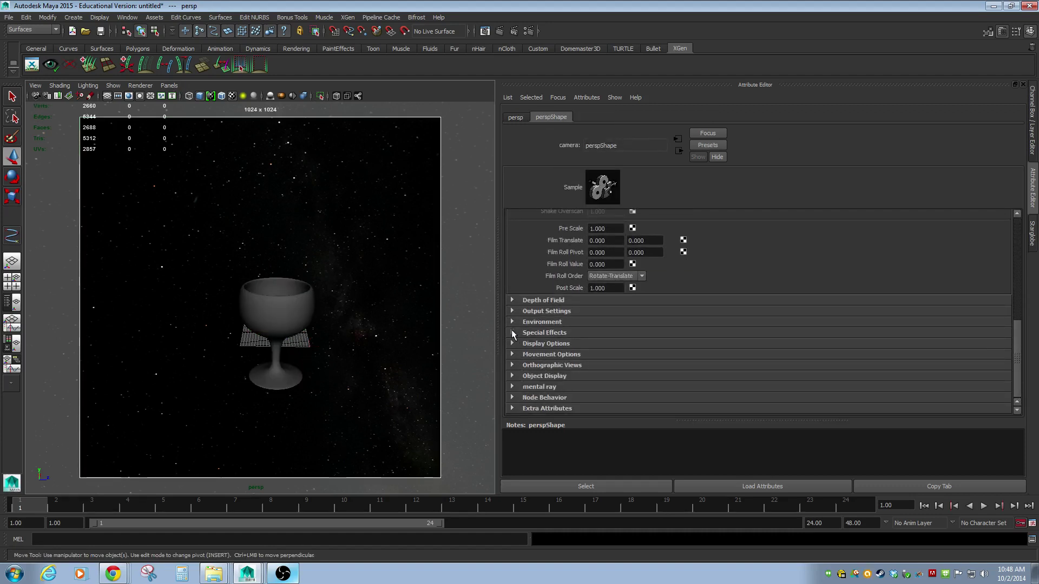
click(511, 312)
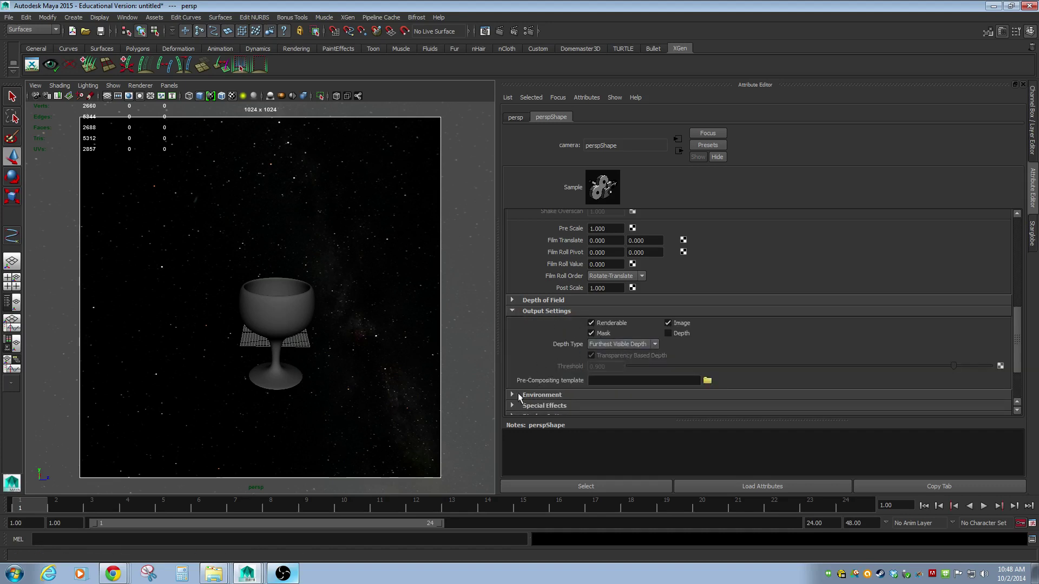
click(512, 312)
scroll(534, 324, up, 5)
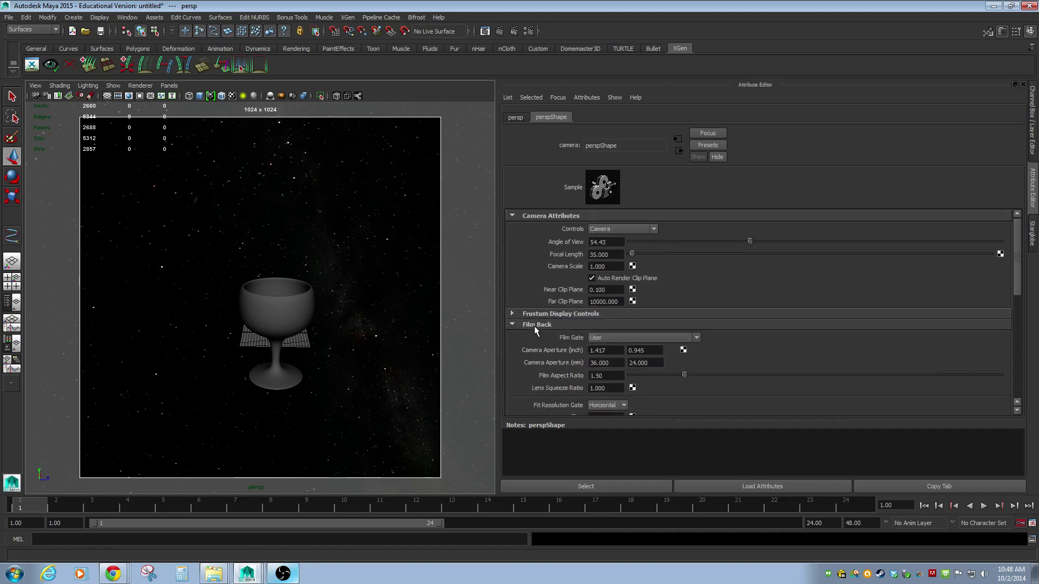
scroll(534, 326, down, 8)
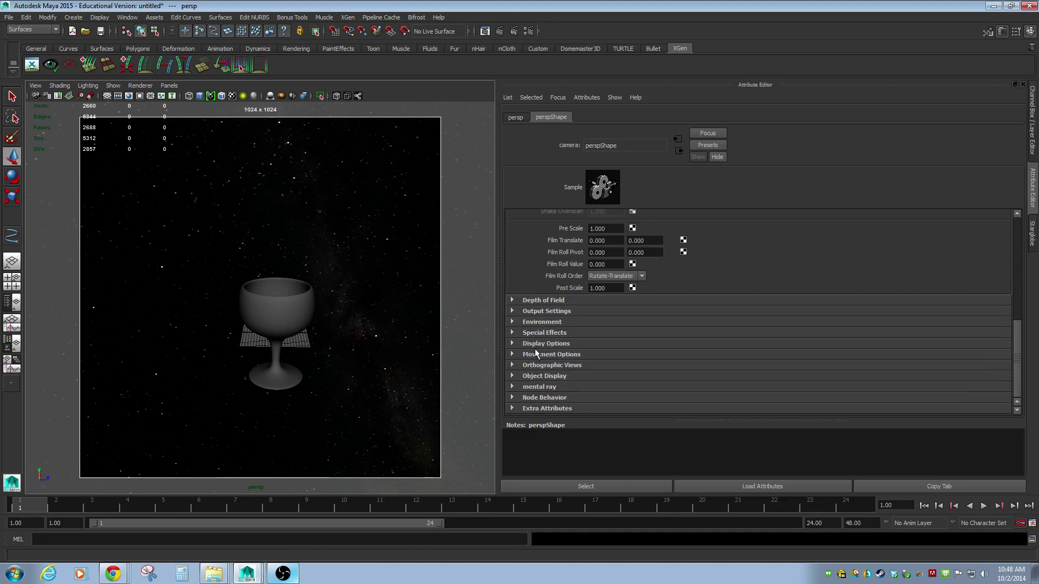
click(511, 344)
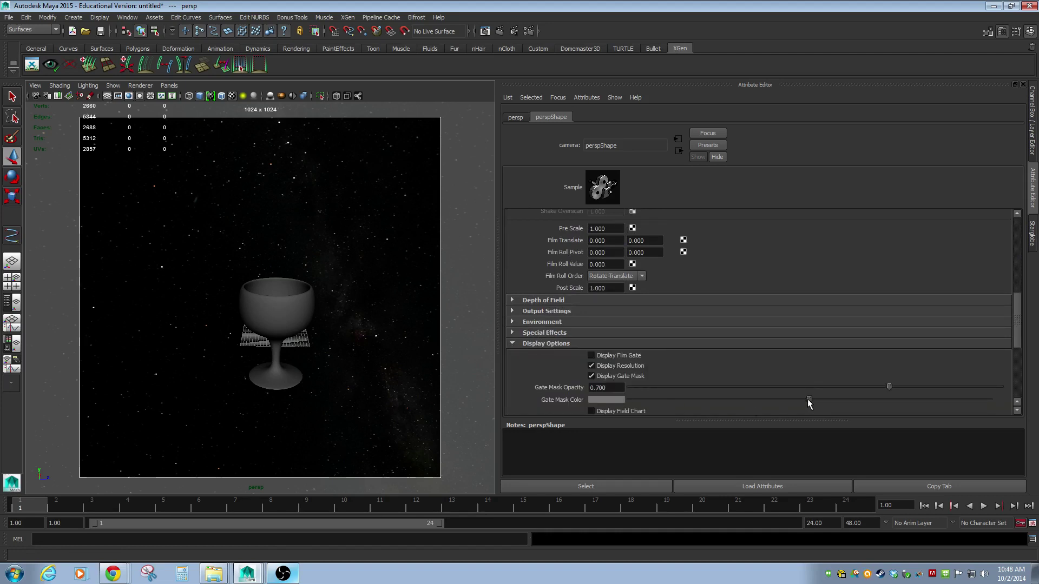
drag(808, 403, 629, 400)
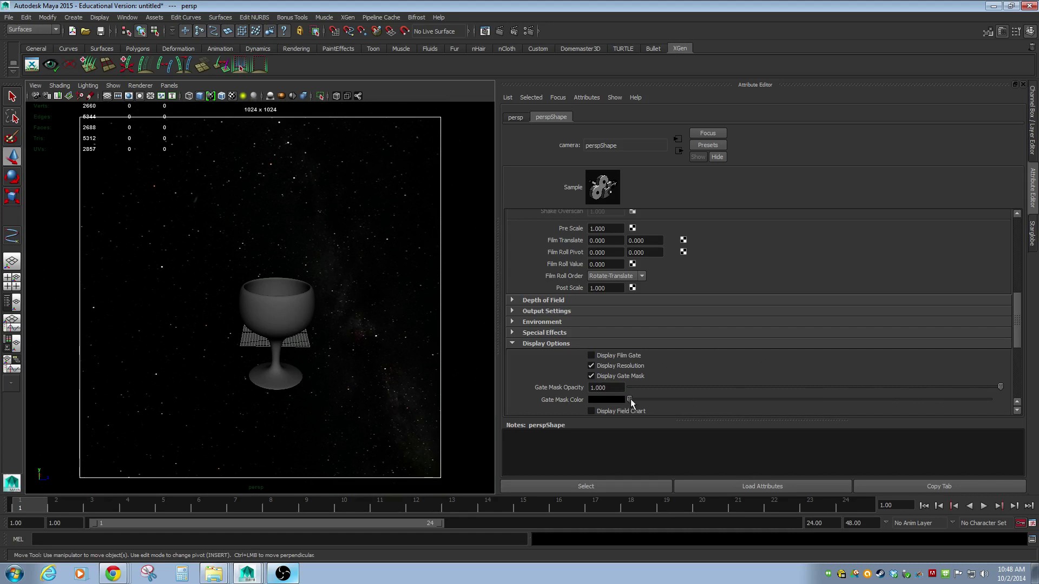
drag(630, 399, 989, 399)
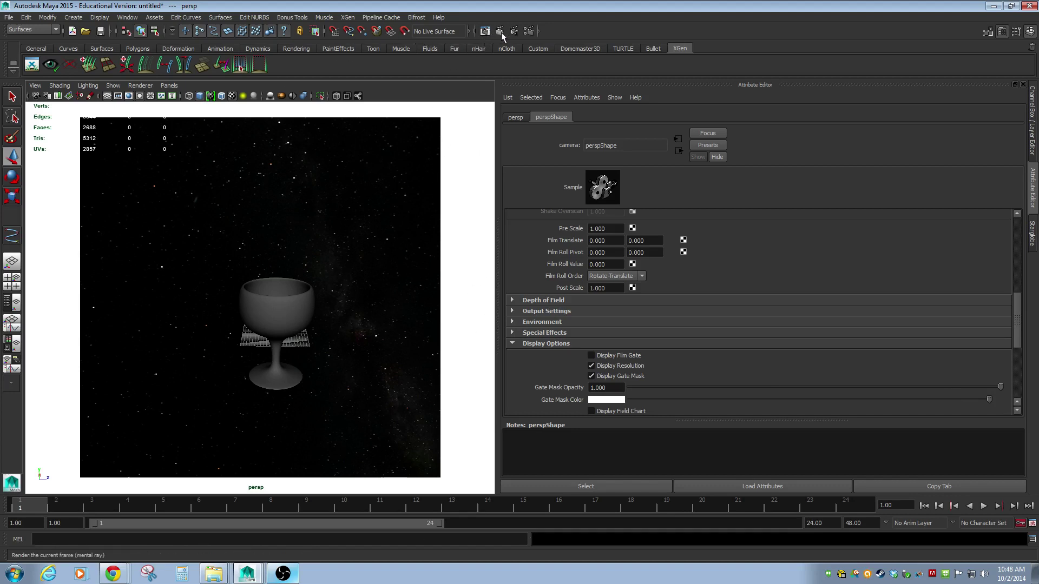
Track, dolly and tumble the persp camera so the small goblet sits low in frame
alt+middle_drag(325, 292, 306, 352)
alt+right_drag(306, 353, 208, 325)
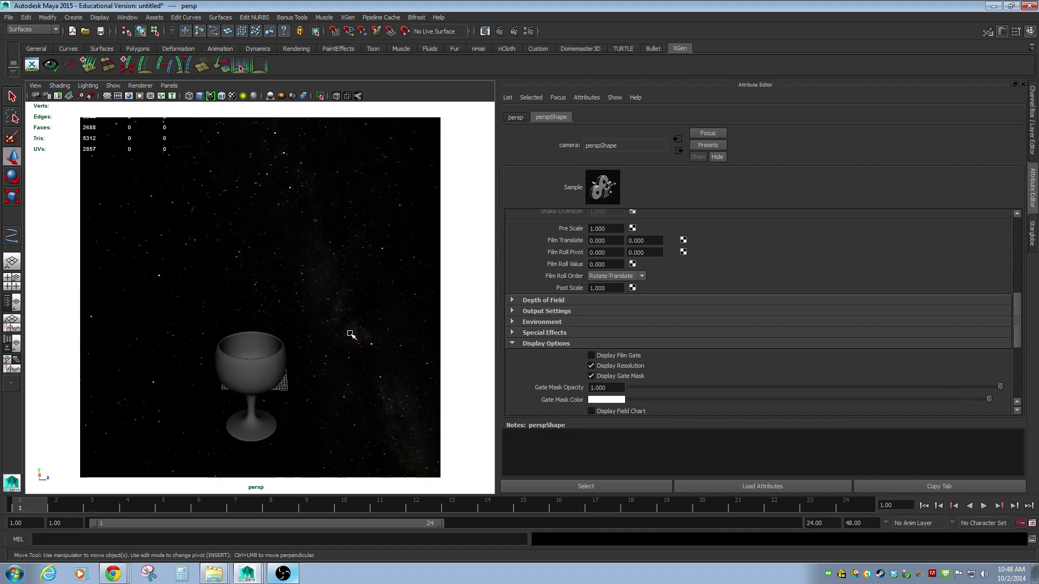
alt+right_drag(351, 334, 125, 310)
alt+middle_drag(204, 294, 173, 413)
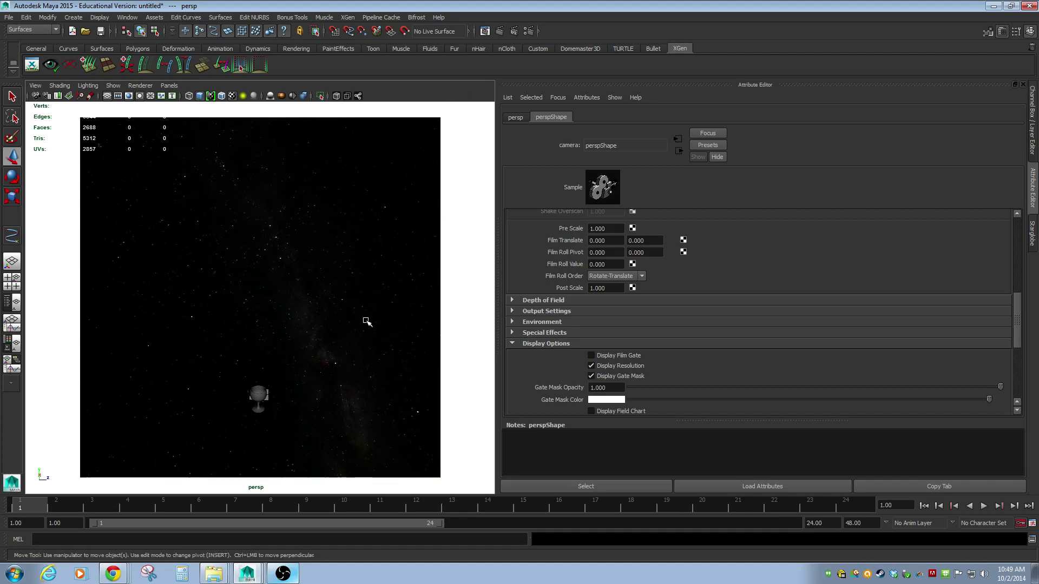
alt+drag(235, 393, 286, 341)
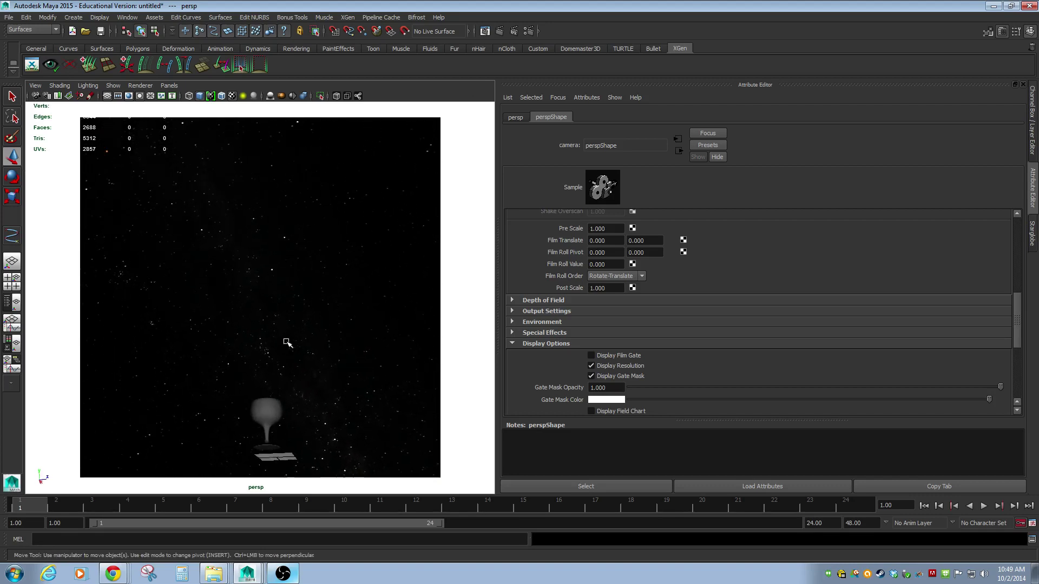
Set the animation end time to frame 100
double_click(833, 525)
text(100)
key(Return)
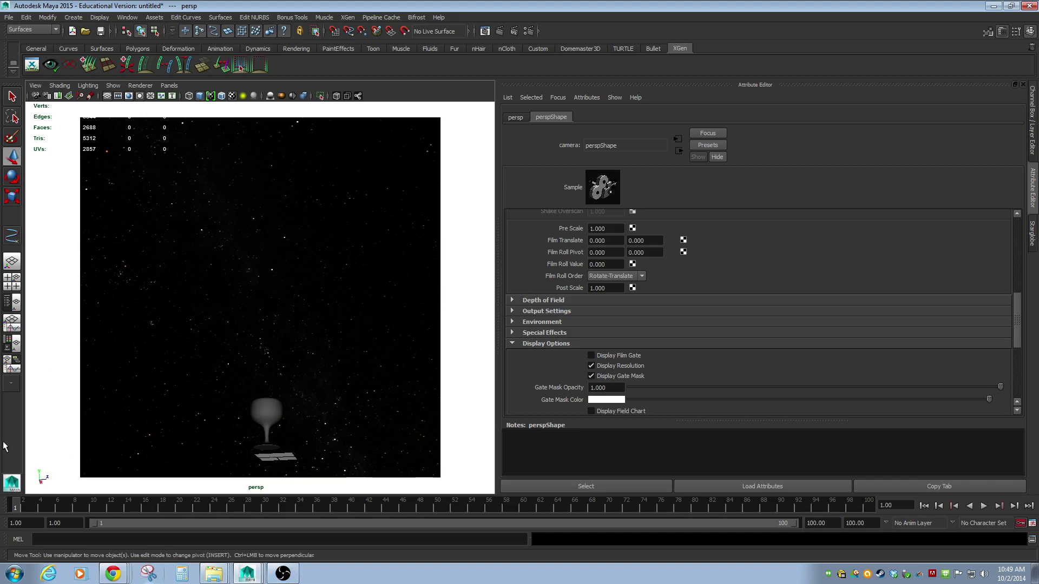
Start the Grease Pencil tool with a new frame and sketch red strokes and zigzags around the view
click(90, 96)
click(595, 275)
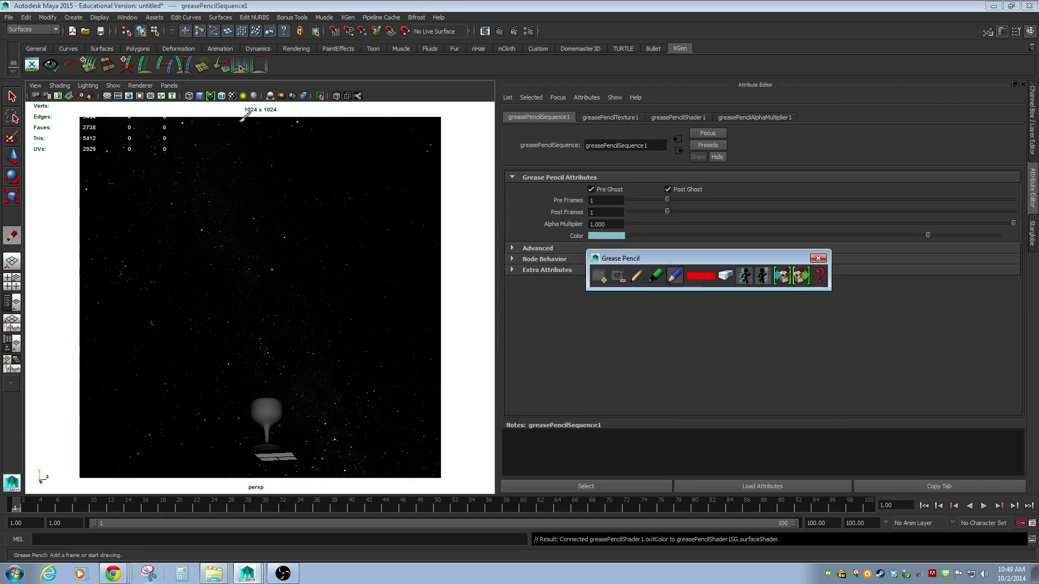
click(276, 111)
mouse_move(250, 117)
mouse_down()
mouse_move(208, 124)
mouse_move(133, 174)
mouse_move(104, 218)
mouse_move(70, 341)
mouse_move(86, 424)
mouse_up()
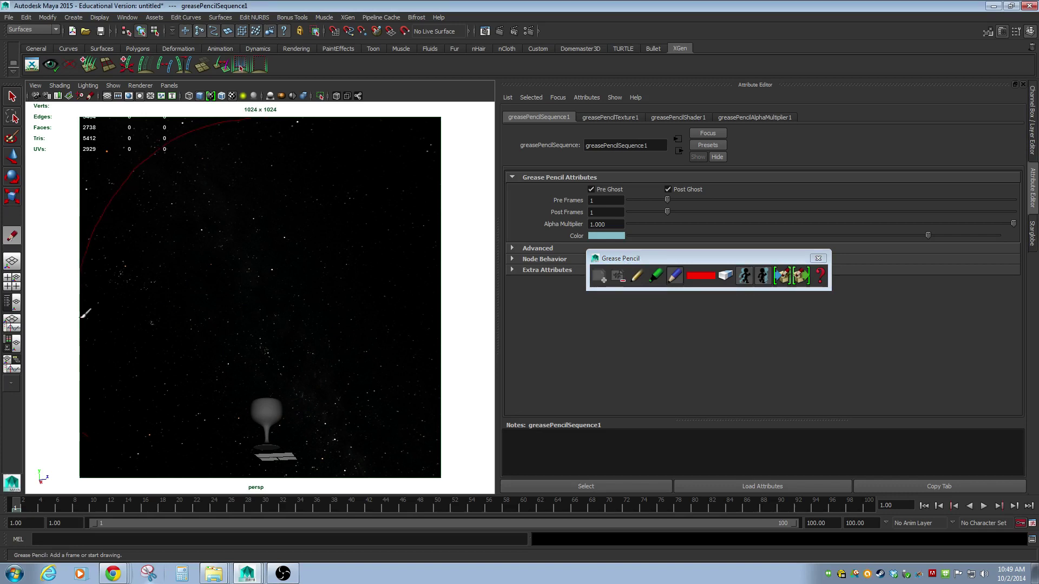
mouse_move(85, 357)
mouse_down()
mouse_move(116, 419)
mouse_move(194, 468)
mouse_up()
mouse_move(385, 436)
mouse_down()
mouse_move(438, 349)
mouse_move(446, 283)
mouse_move(291, 117)
mouse_move(374, 133)
mouse_move(418, 178)
mouse_move(441, 256)
mouse_move(439, 301)
mouse_up()
mouse_move(419, 134)
mouse_down()
mouse_move(427, 123)
mouse_move(439, 159)
mouse_up()
drag(92, 420, 116, 432)
mouse_move(116, 154)
mouse_down()
mouse_move(135, 135)
mouse_move(103, 123)
mouse_up()
Draw diagonal red strokes and a small mark across the view
drag(241, 339, 357, 226)
mouse_move(98, 125)
mouse_down()
mouse_move(174, 234)
mouse_move(225, 276)
mouse_up()
drag(353, 391, 472, 496)
click(279, 272)
Add red crescents and curves, then remove the grease-pencil frame with all its strokes
mouse_move(344, 166)
mouse_down()
mouse_move(322, 152)
mouse_move(192, 184)
mouse_up()
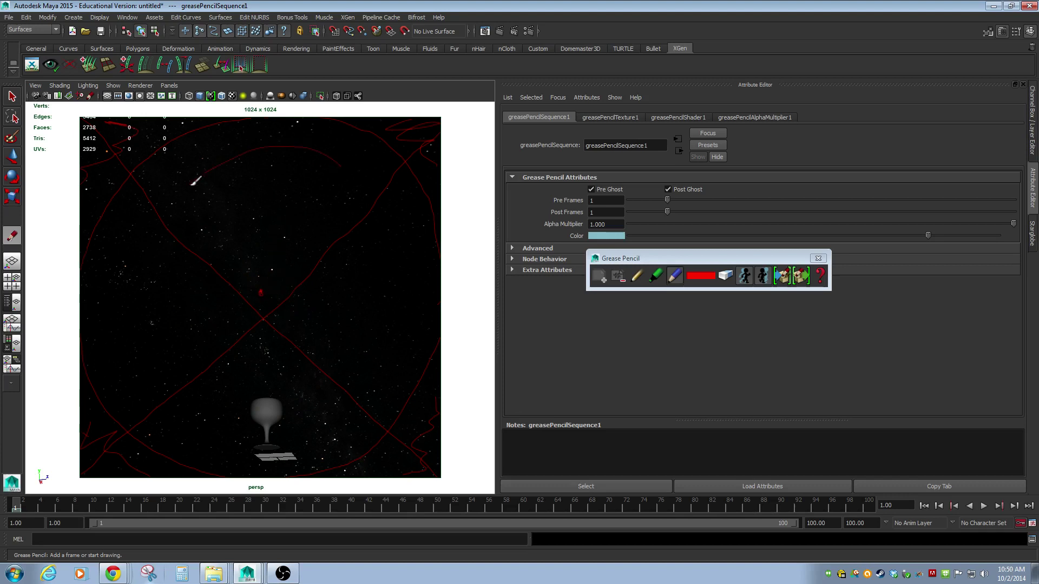
drag(352, 186, 231, 162)
mouse_move(383, 259)
mouse_down()
mouse_move(373, 328)
mouse_move(387, 327)
mouse_move(374, 320)
mouse_up()
mouse_move(148, 264)
mouse_down()
mouse_move(127, 289)
mouse_move(135, 314)
mouse_move(149, 263)
mouse_move(108, 316)
mouse_up()
mouse_move(226, 350)
mouse_down()
mouse_move(273, 358)
mouse_move(306, 345)
mouse_up()
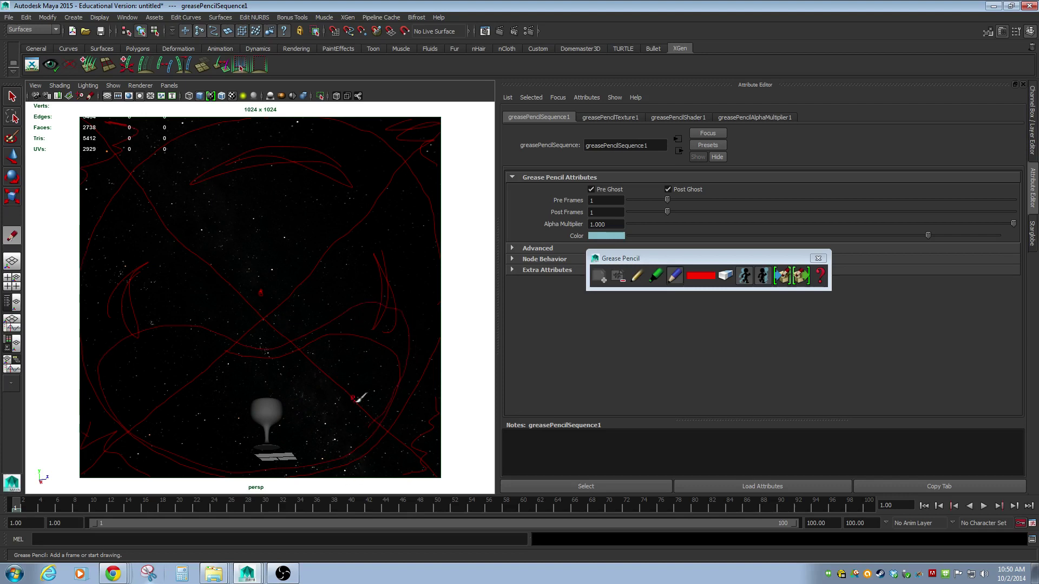
drag(381, 419, 385, 421)
click(620, 281)
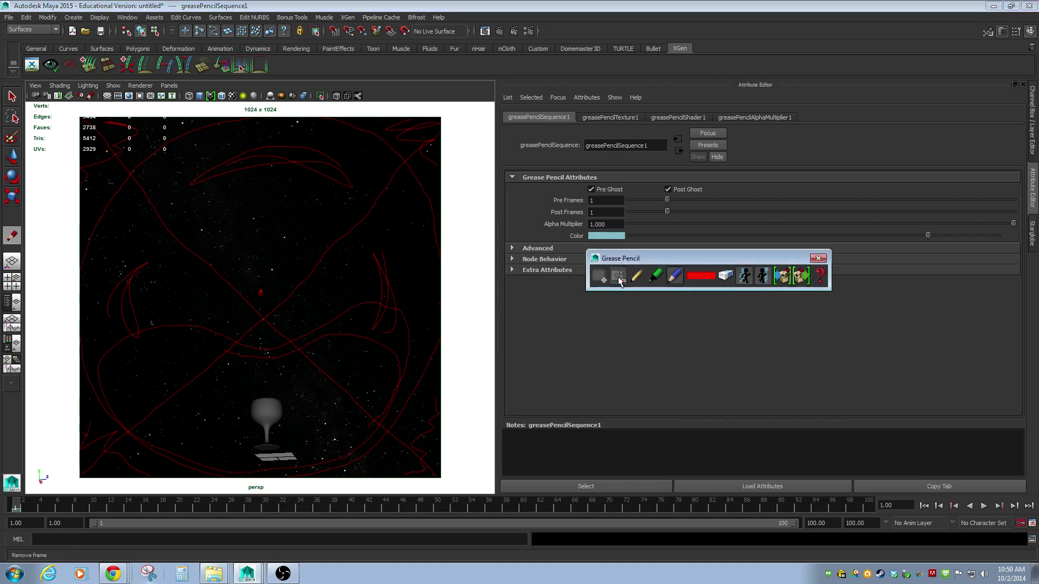
click(619, 280)
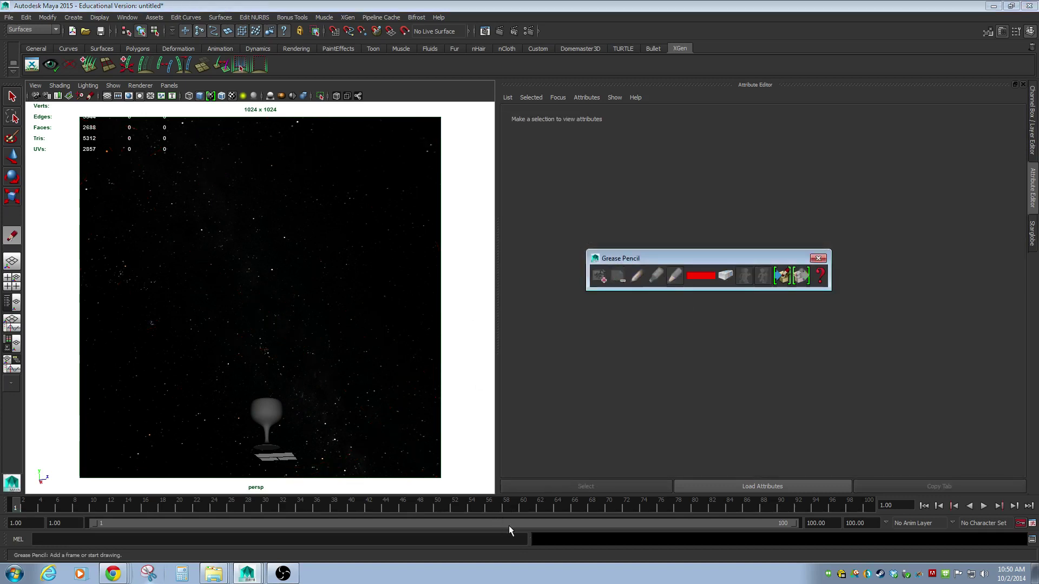
Select the perspective camera, dolly and orbit it around the goblet, and scrub the time slider
click(35, 96)
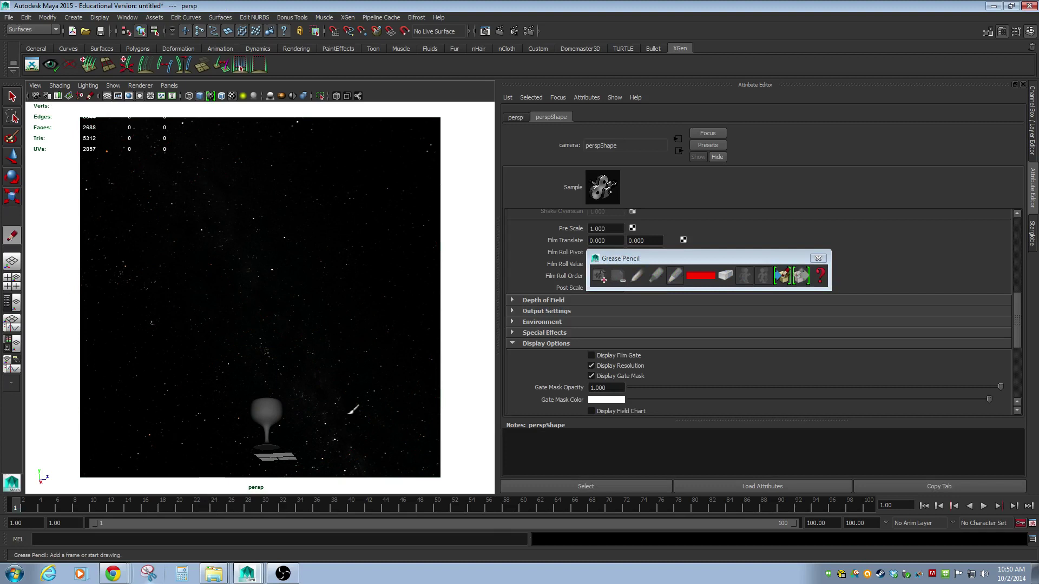
alt+right_drag(365, 415, 285, 412)
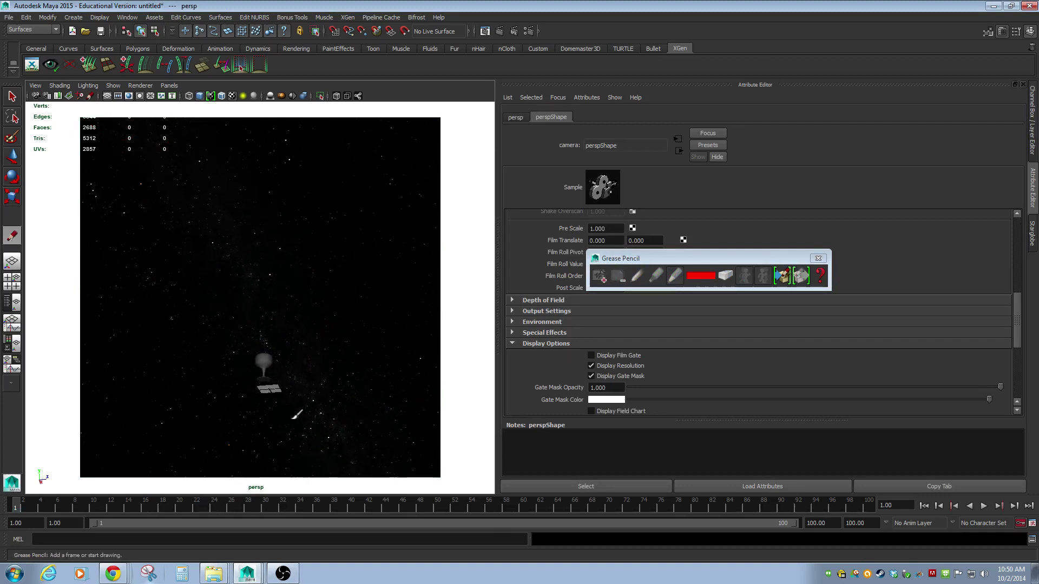
drag(17, 510, 868, 517)
alt+right_drag(285, 376, 316, 367)
alt+drag(316, 368, 288, 374)
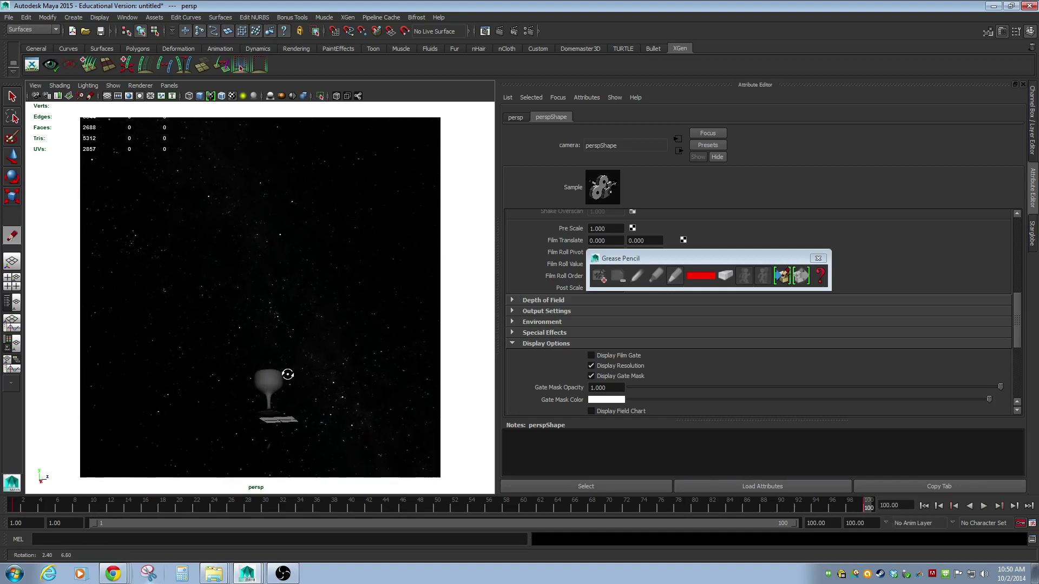
mouse_move(279, 382)
alt+right_down()
mouse_move(267, 390)
mouse_move(276, 388)
alt+right_up()
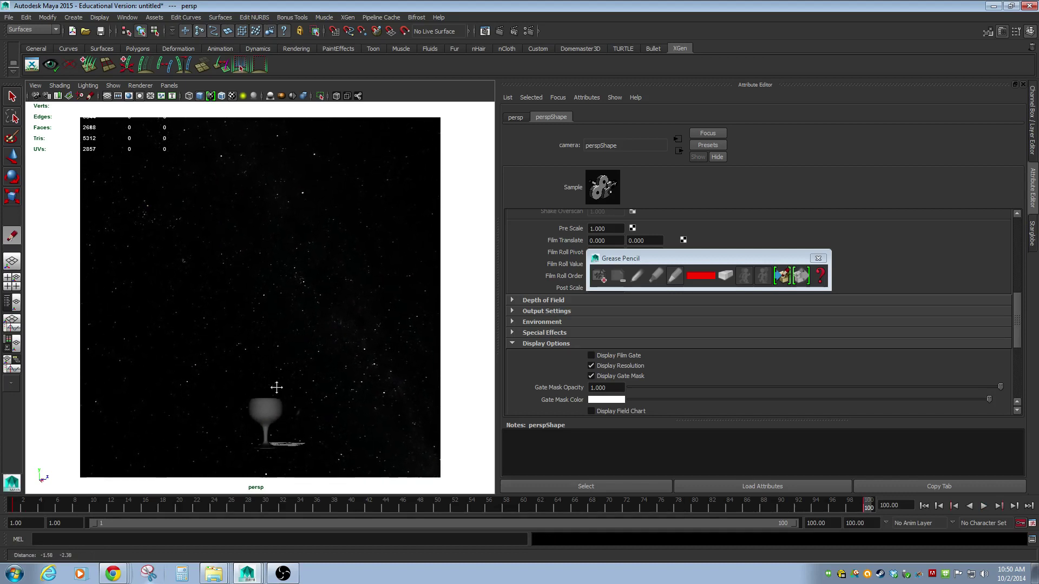
mouse_move(775, 507)
mouse_down()
mouse_move(533, 505)
mouse_move(190, 471)
mouse_move(791, 466)
mouse_move(297, 454)
mouse_move(3, 425)
mouse_up()
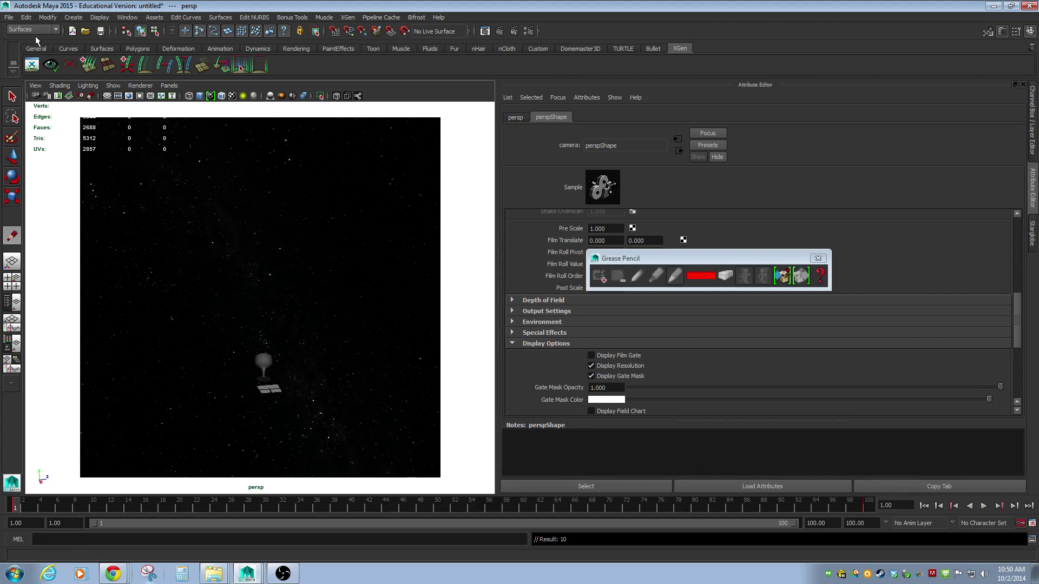
Run a playblast from the Playblast options with display size unchanged, then interrupt it
click(128, 17)
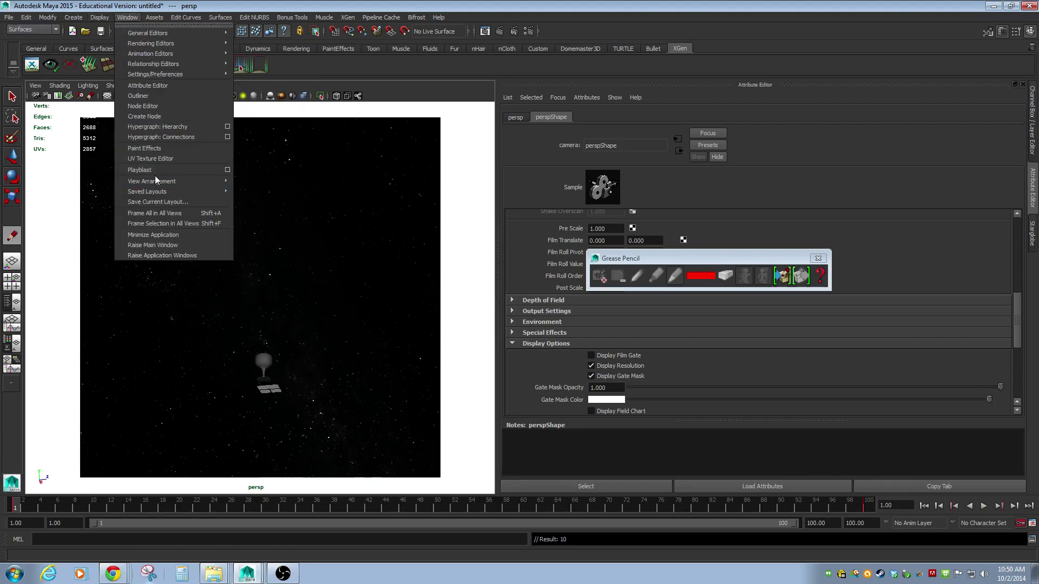
click(227, 169)
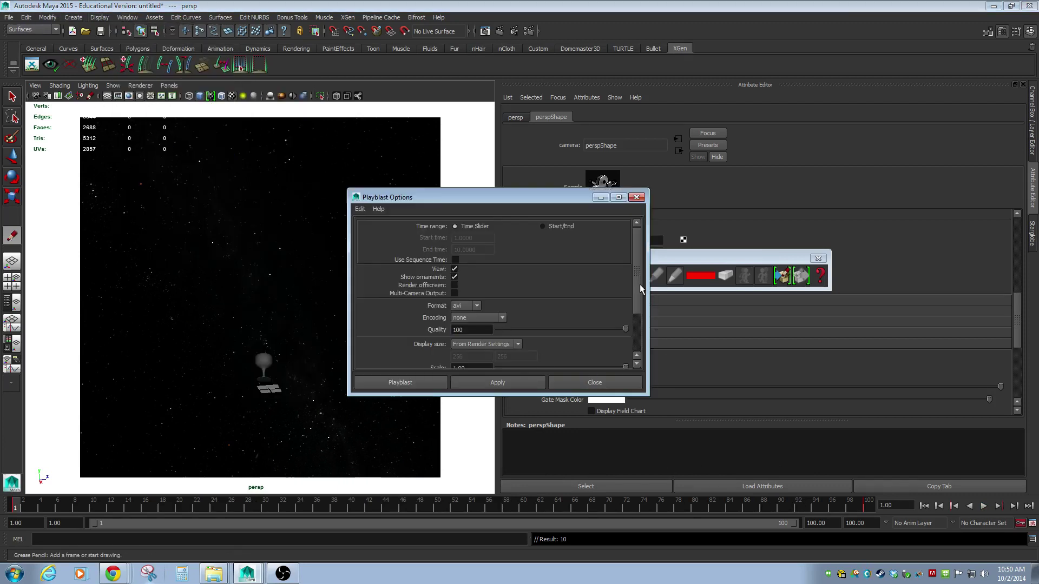
drag(639, 288, 636, 313)
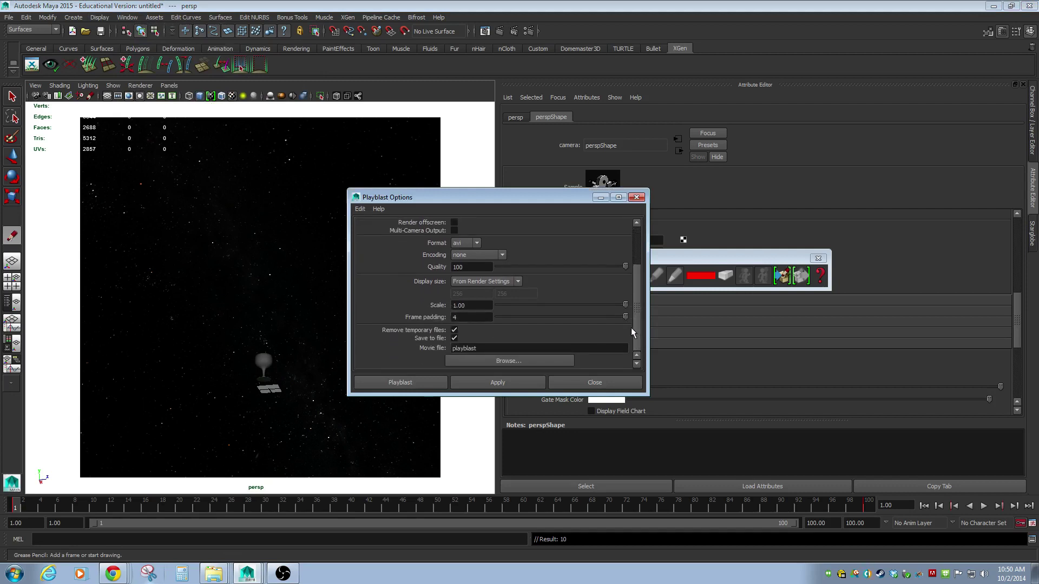
click(514, 280)
click(515, 279)
click(400, 382)
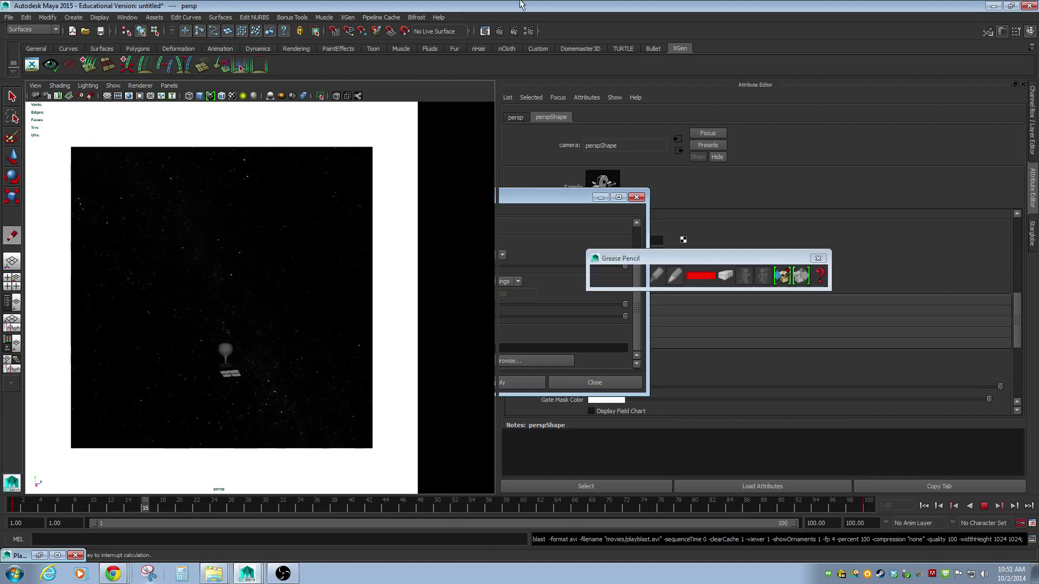
key(Escape)
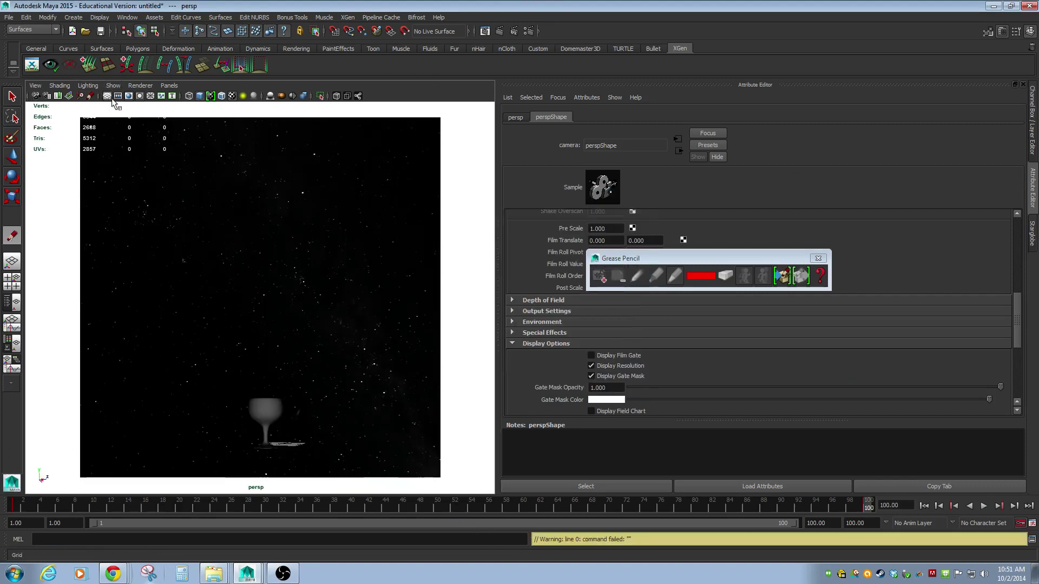
Turn off the resolution gate and rerun the playblast, overwriting the existing movie
click(136, 96)
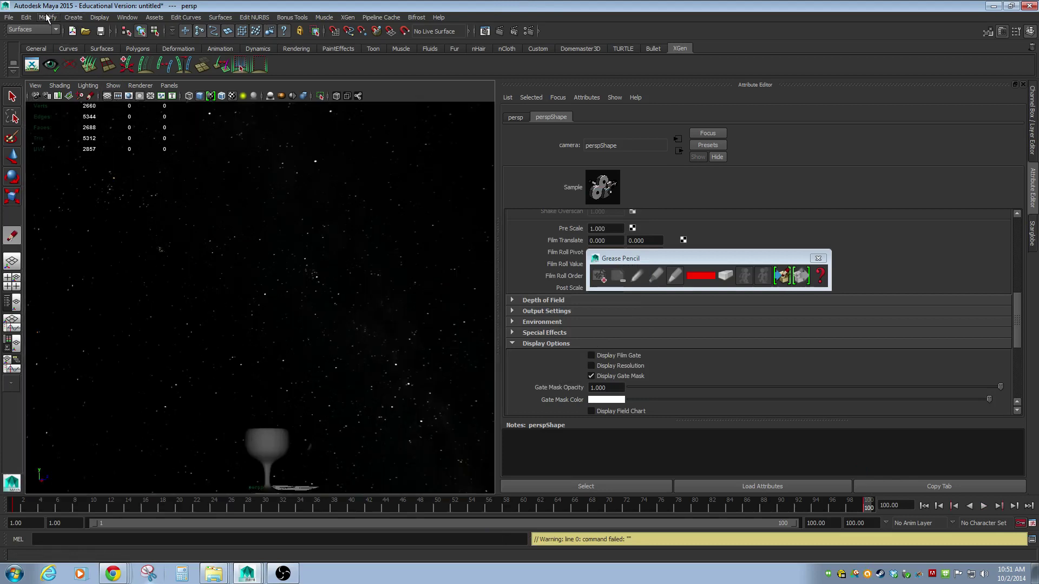
click(128, 18)
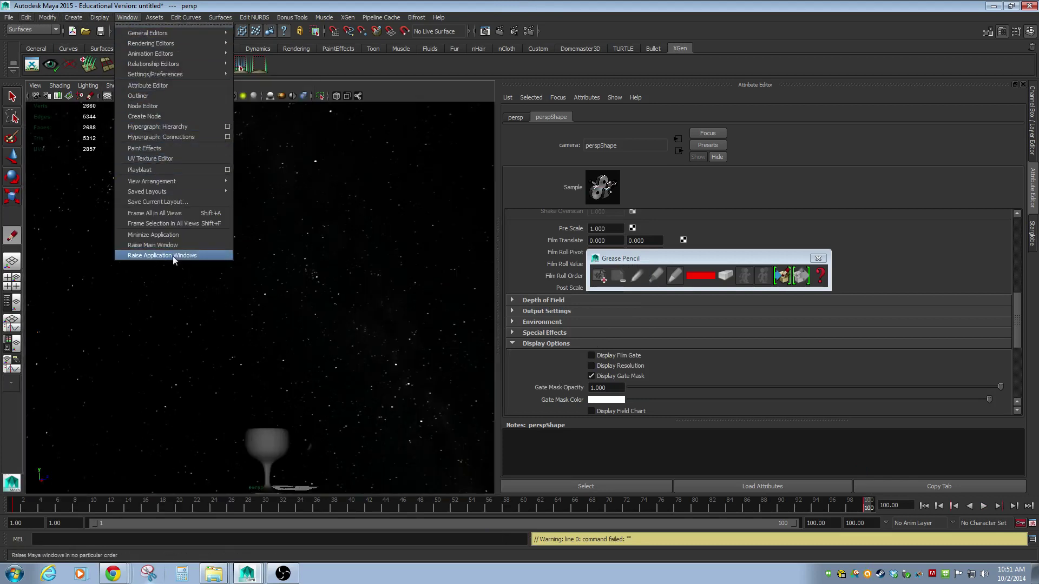
click(167, 171)
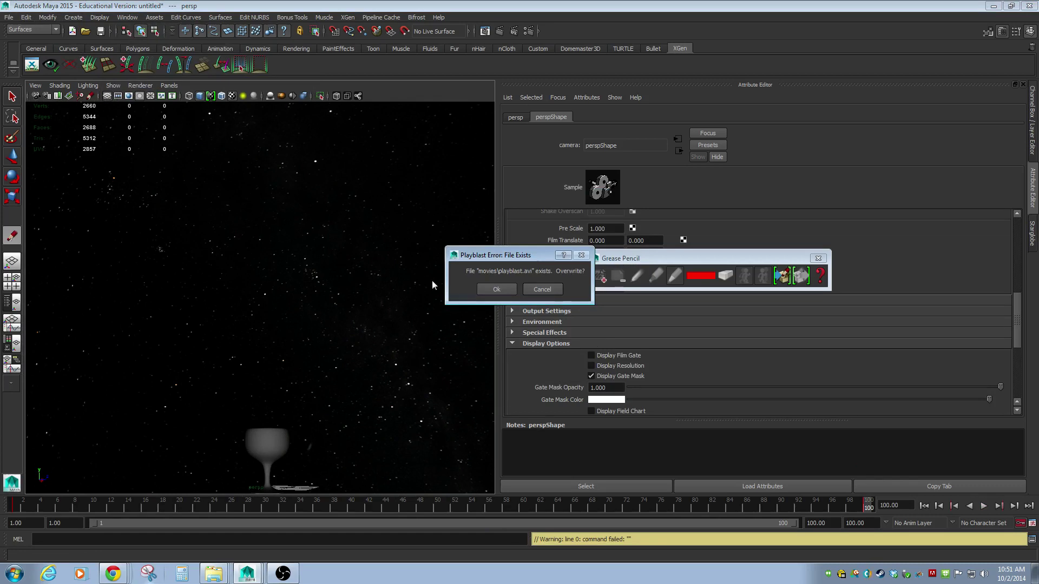
click(498, 290)
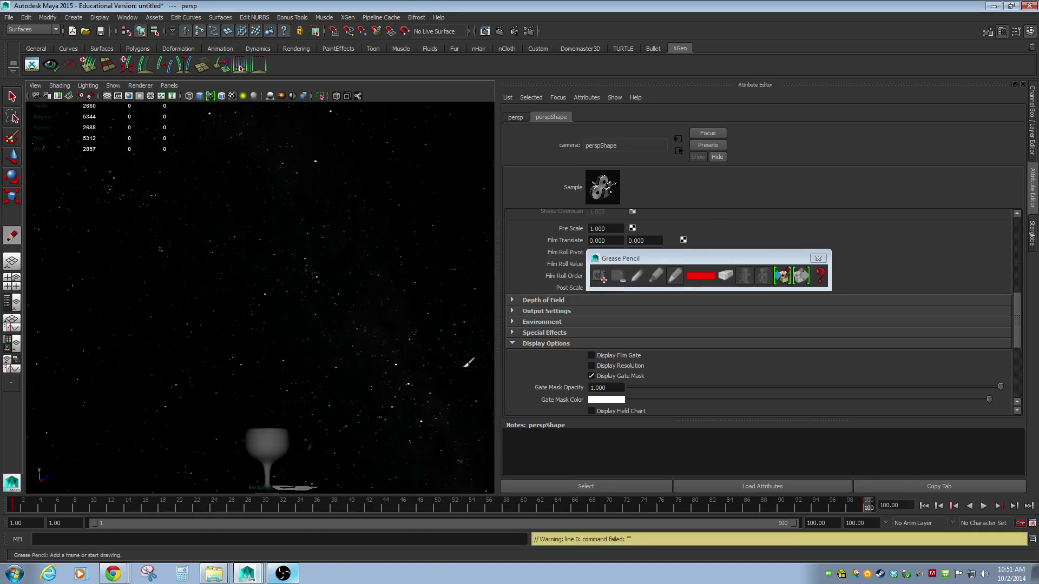
key(Escape)
In Render Settings, switch the renderer to Maya Hardware 2.0 with JPEG output format
click(529, 31)
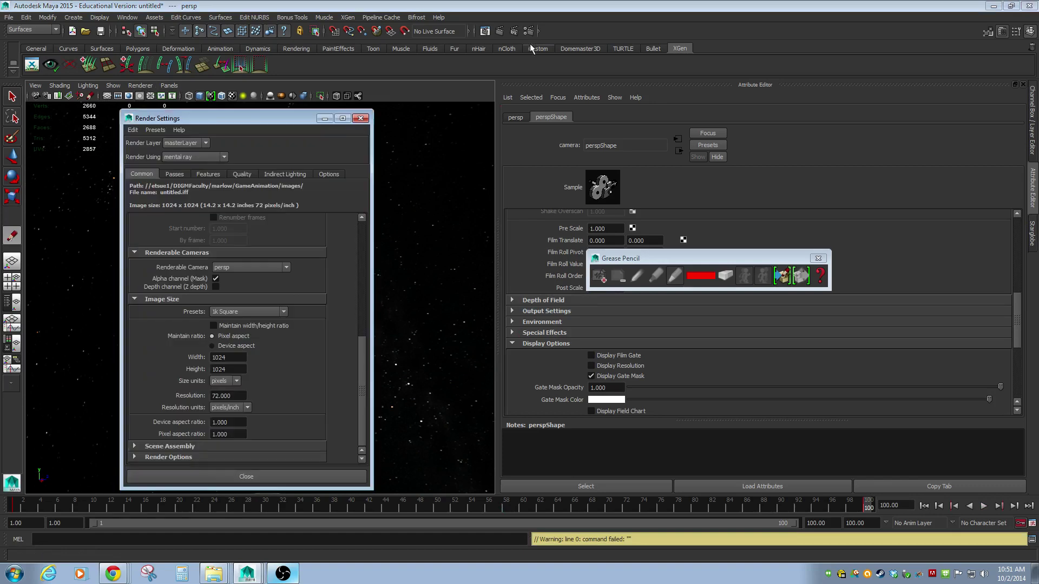
click(202, 156)
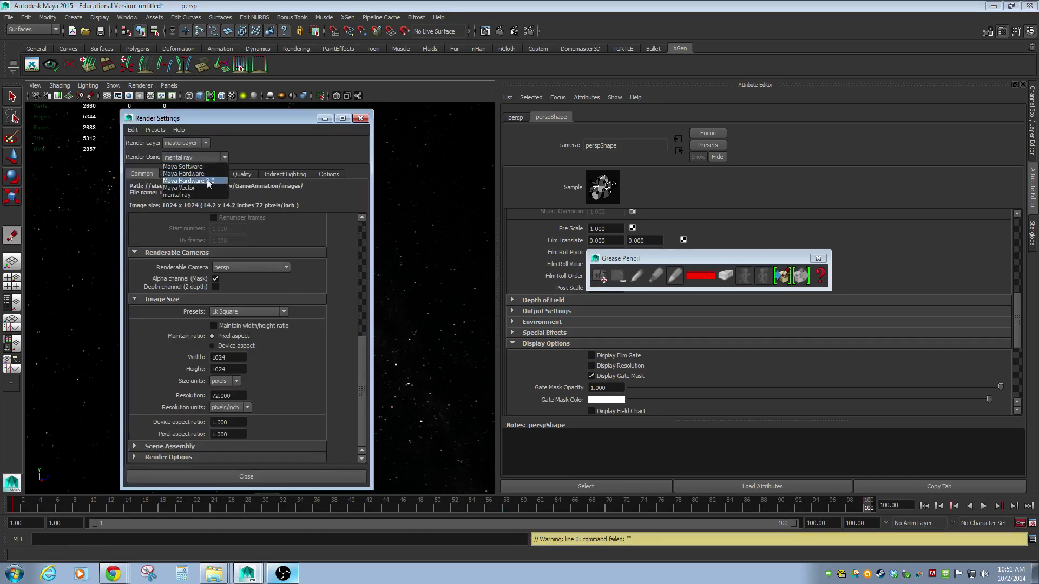
click(206, 182)
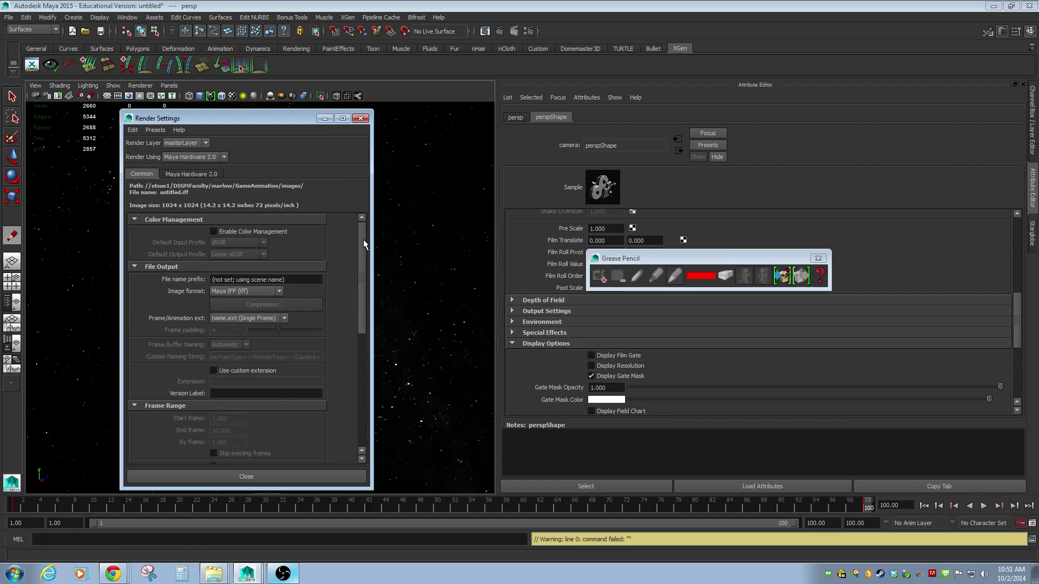
click(280, 291)
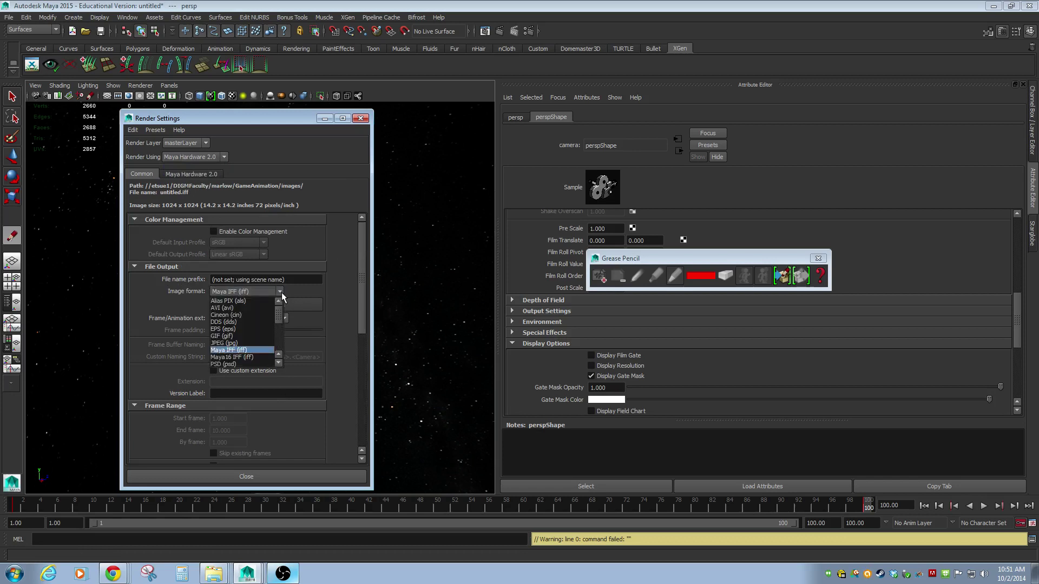
mouse_move(279, 315)
mouse_down()
mouse_move(279, 351)
mouse_move(277, 318)
mouse_up()
click(229, 330)
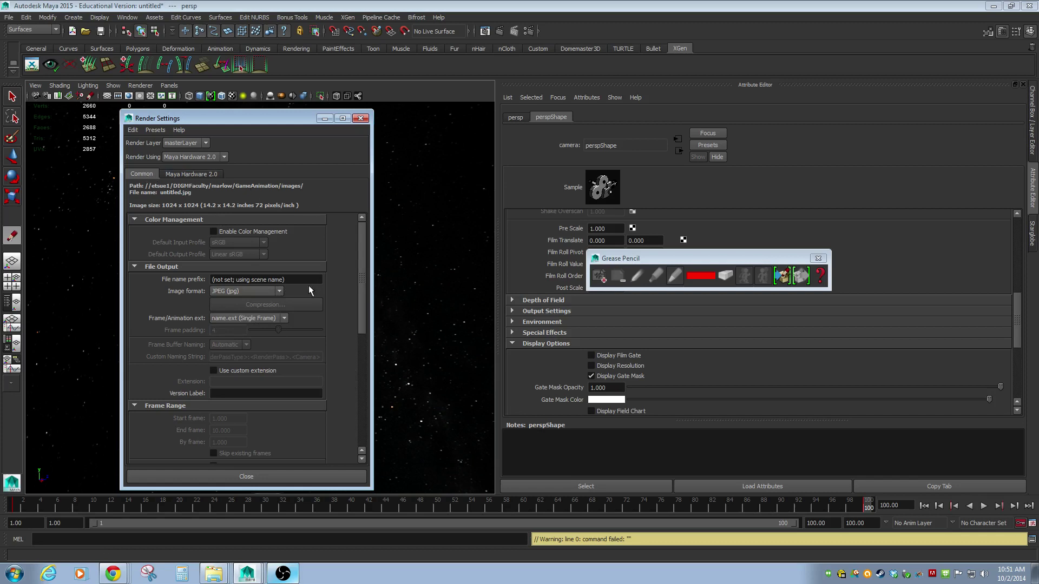
Set file name prefix 'Deleemelater', numbering name_#.ext and end frame 100, then close
click(293, 279)
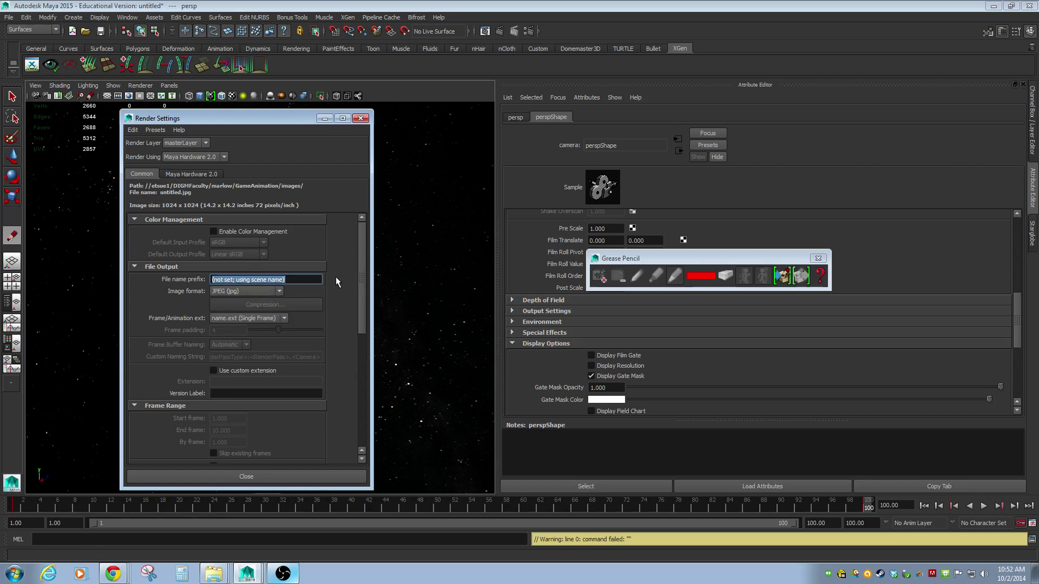
text(Deleeme)
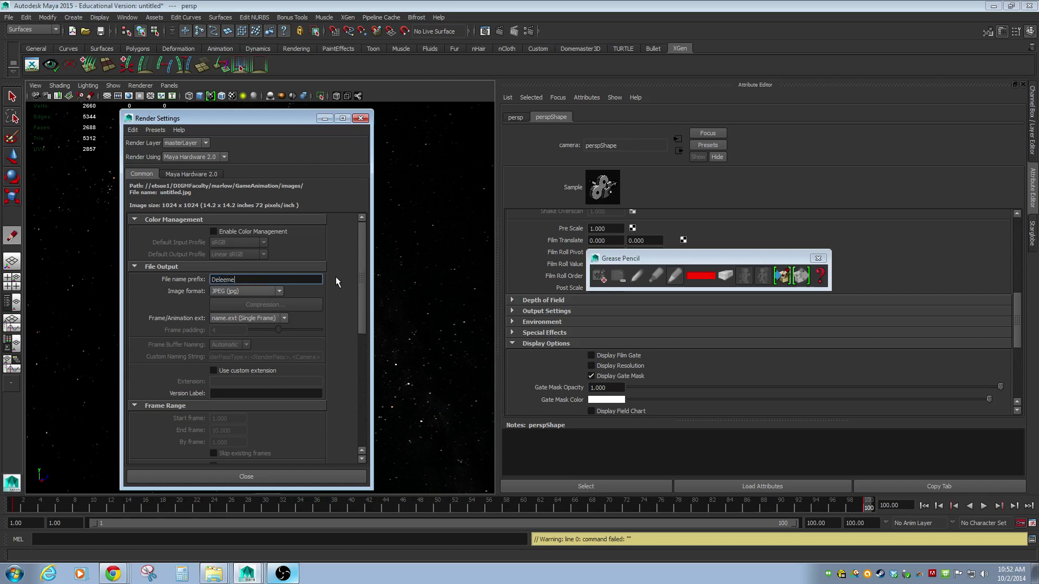
text(later)
click(285, 318)
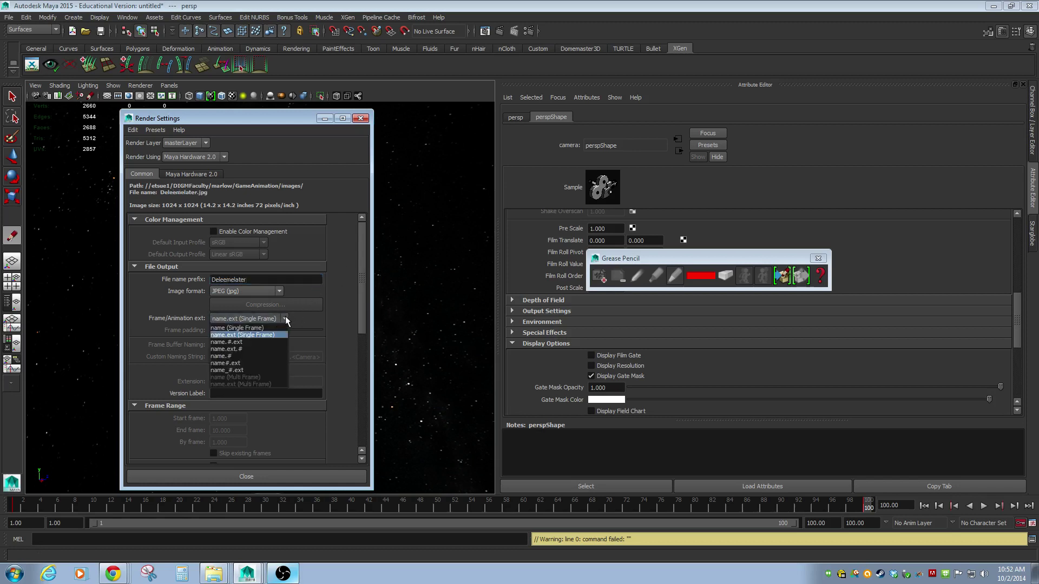
click(257, 371)
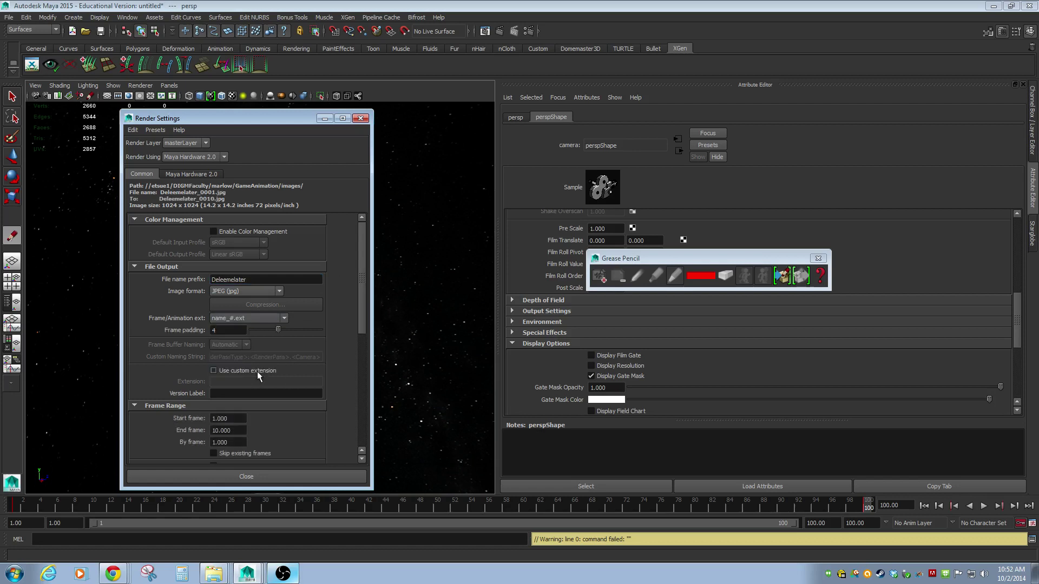
click(239, 431)
text(100)
click(255, 476)
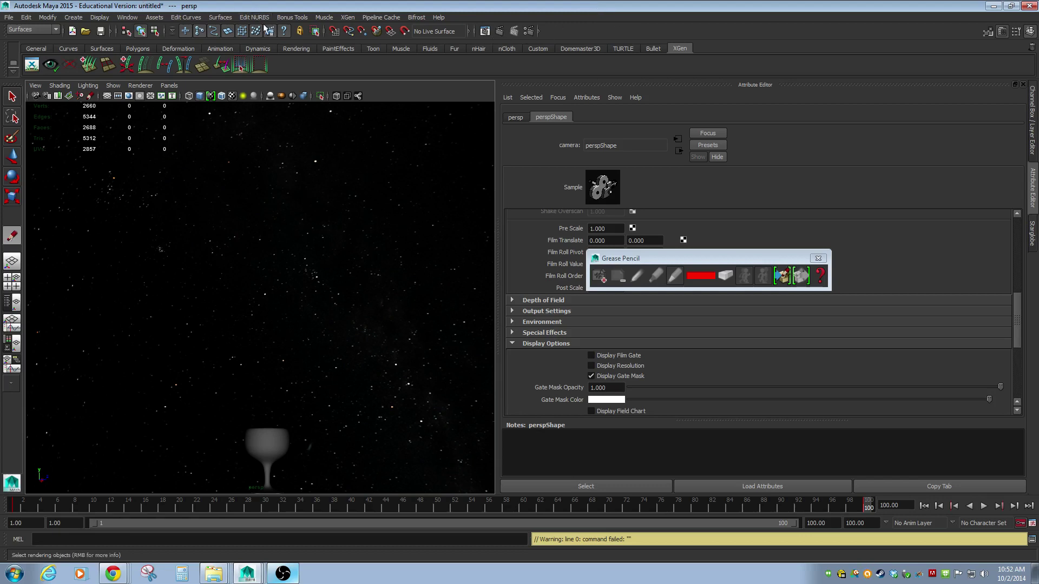
Switch to the Rendering menu set and launch Render > Batch Render
click(54, 29)
click(34, 66)
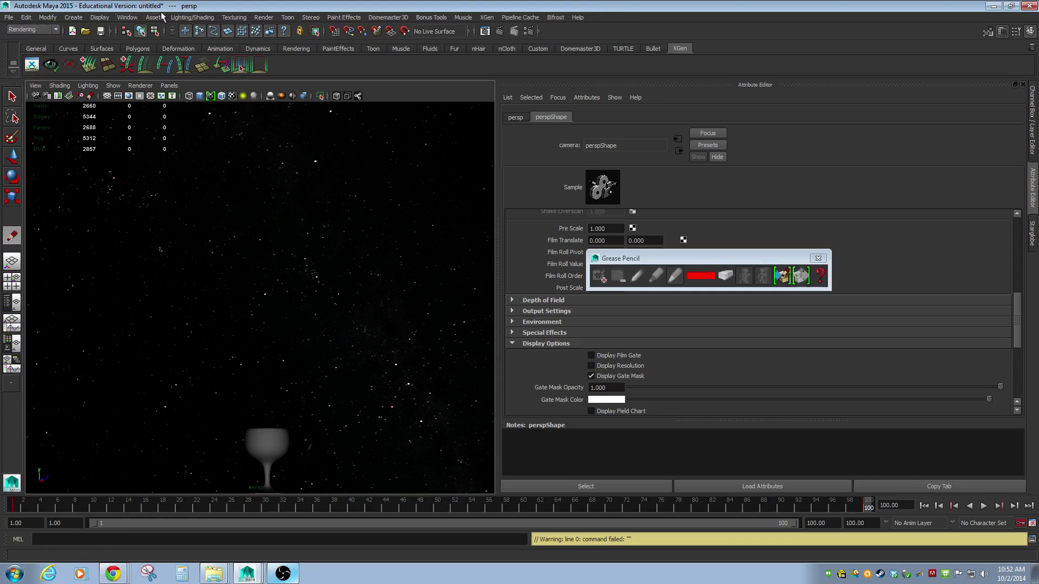
click(264, 17)
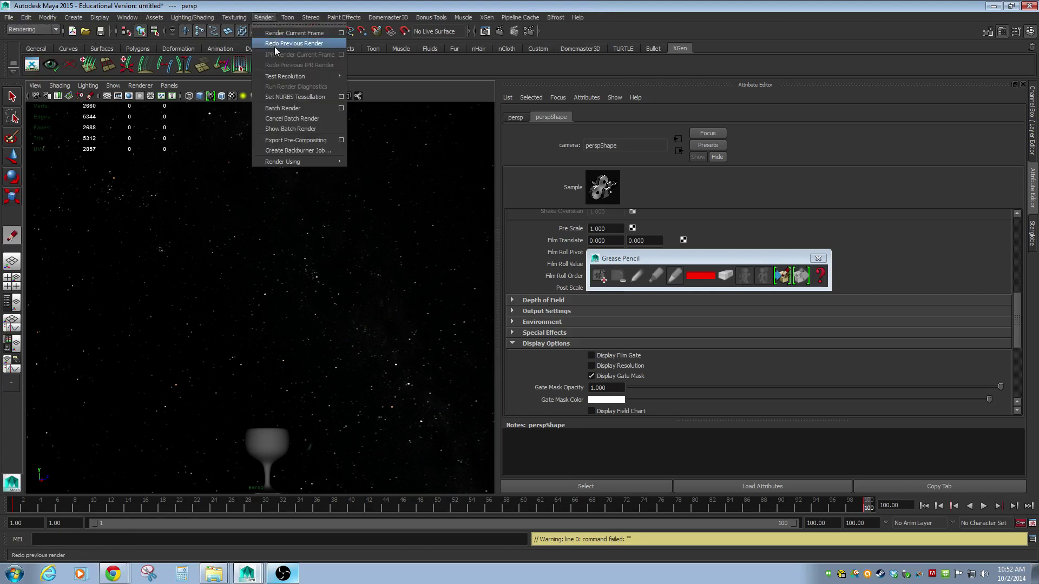
click(298, 109)
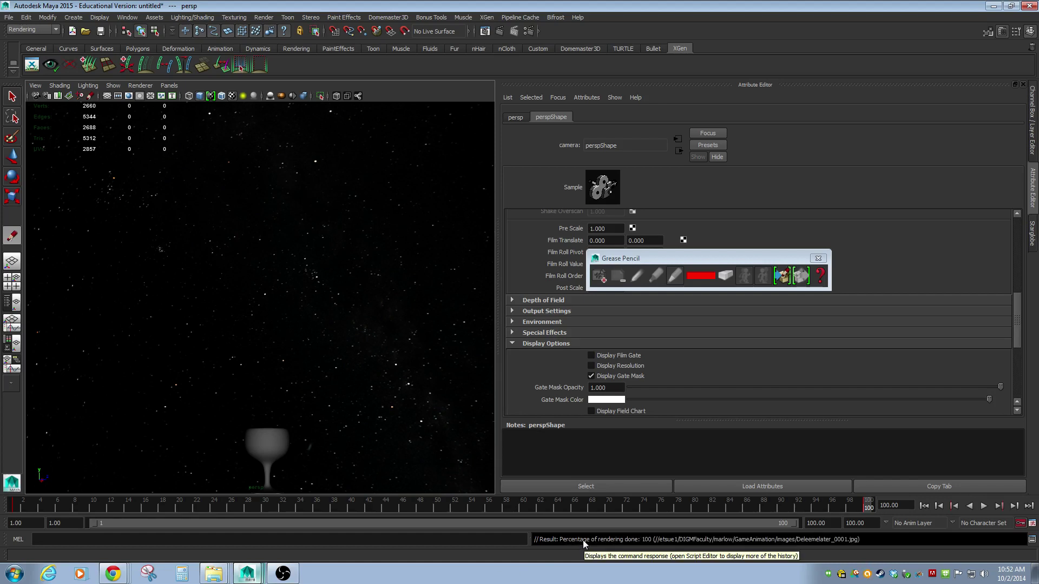
Launch After Effects CS6 from the Start menu's Adobe Master Collection CS6 folder
click(14, 574)
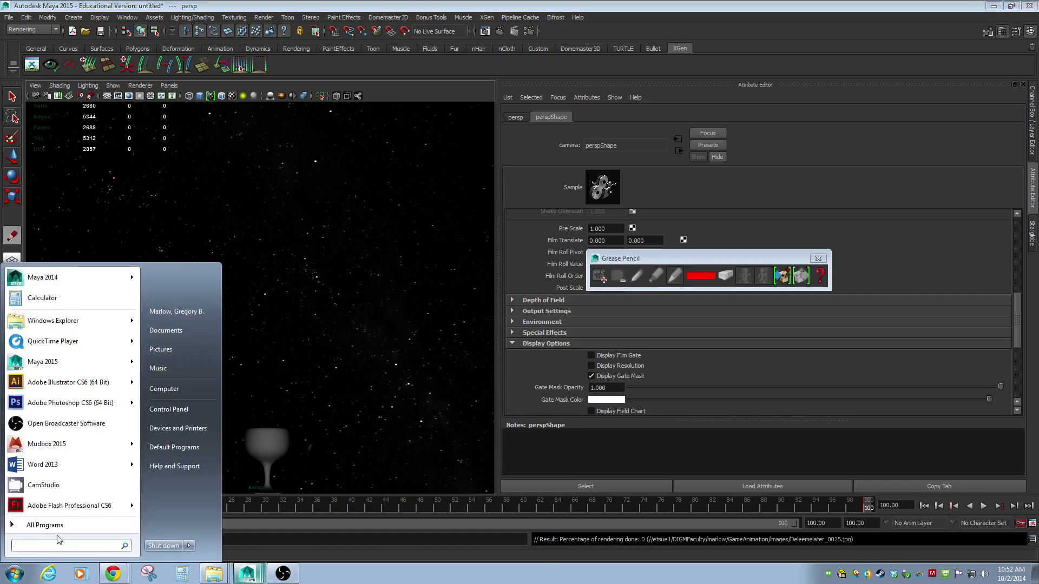
click(32, 525)
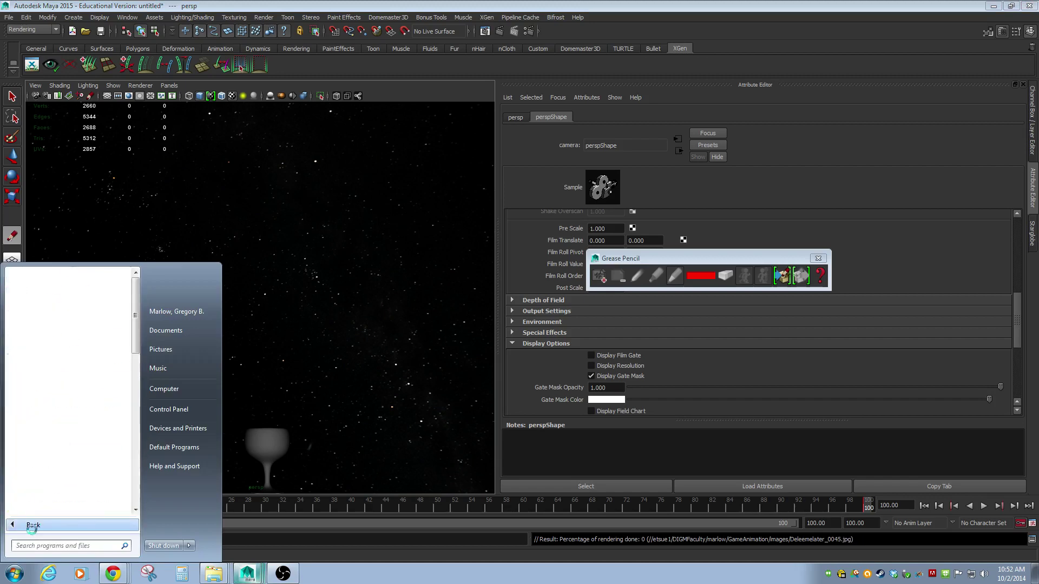
click(49, 473)
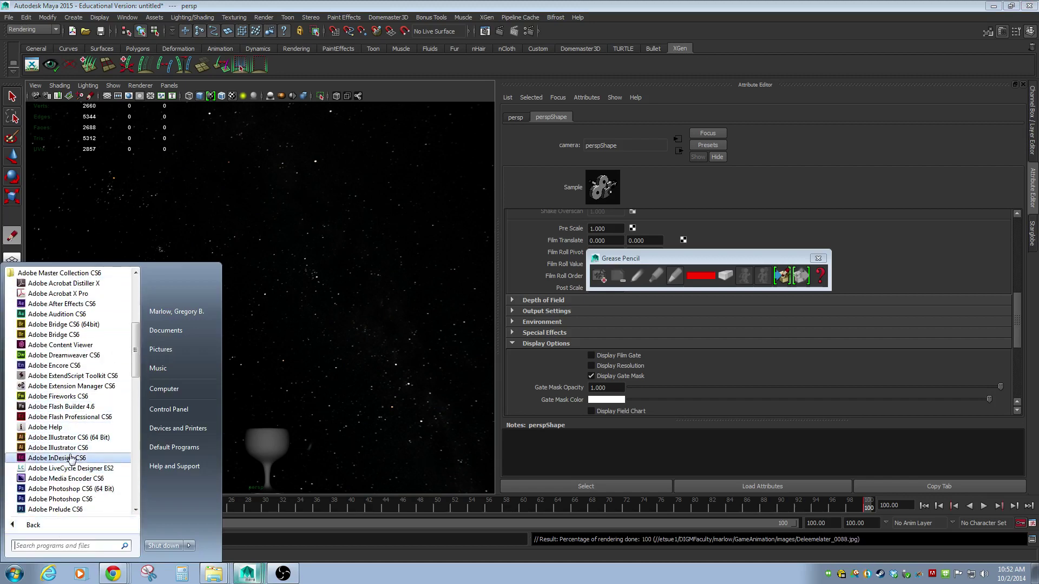
click(62, 304)
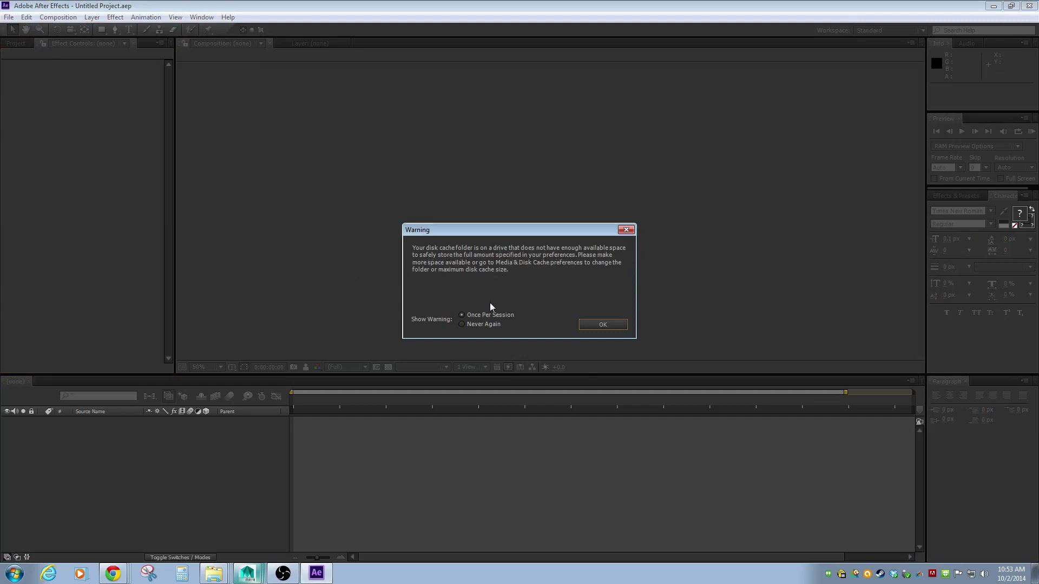
Dismiss the disk cache warning and create a Custom 1024 x 1024 composition with aspect ratio unlocked
click(604, 325)
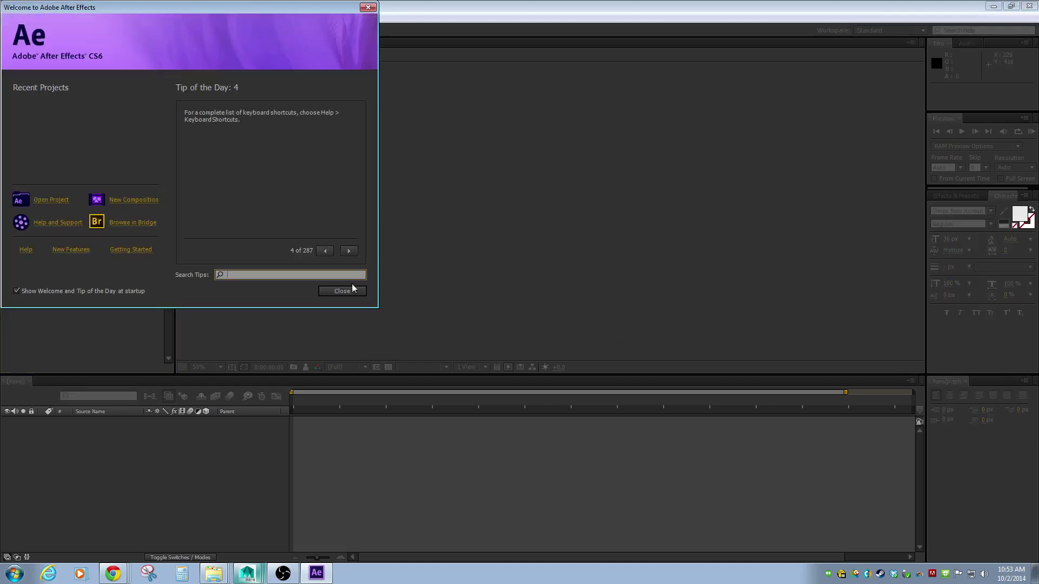
click(150, 201)
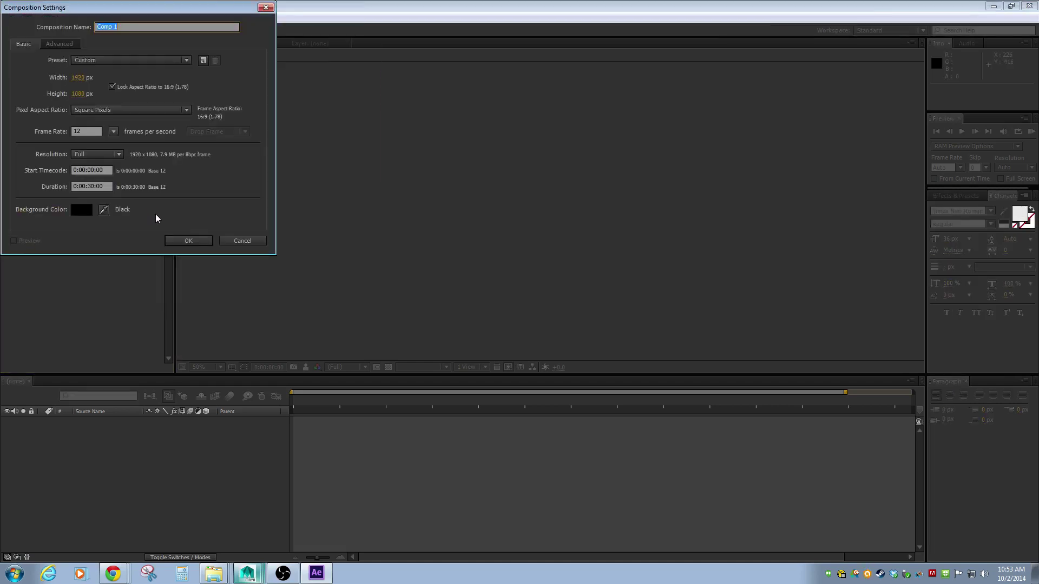
click(157, 64)
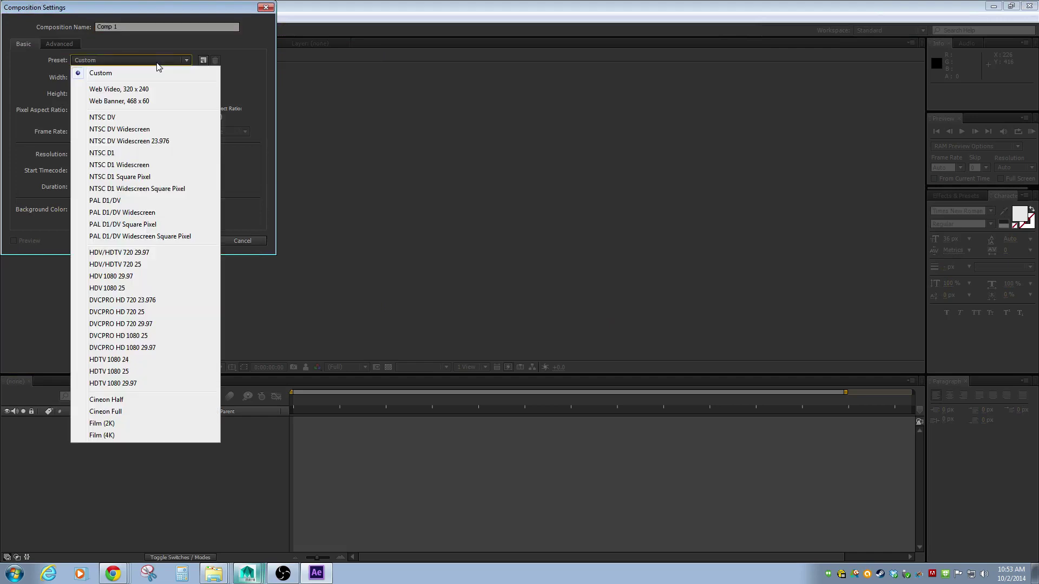
click(73, 70)
click(112, 87)
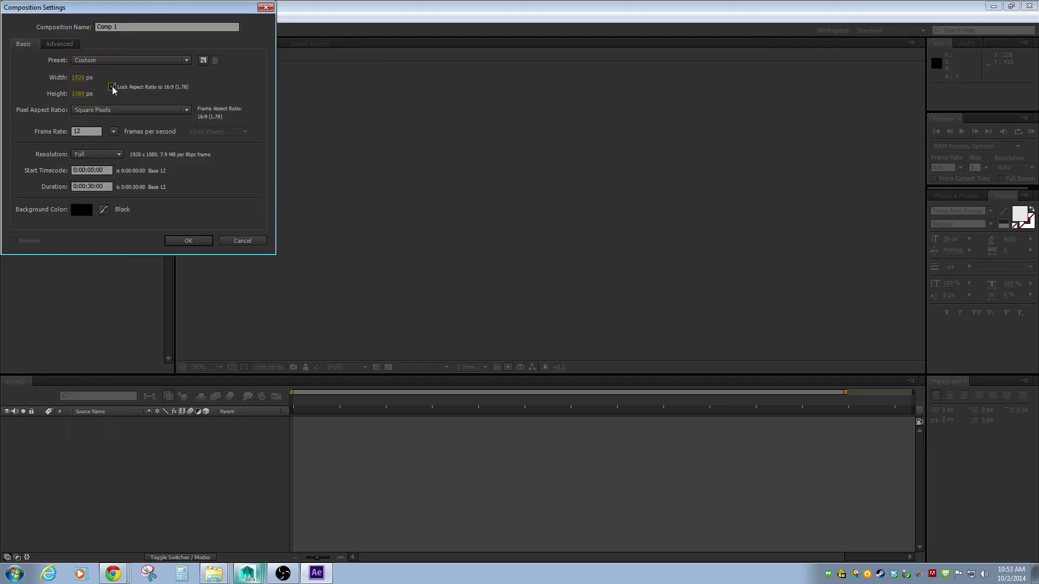
click(78, 79)
text(1024)
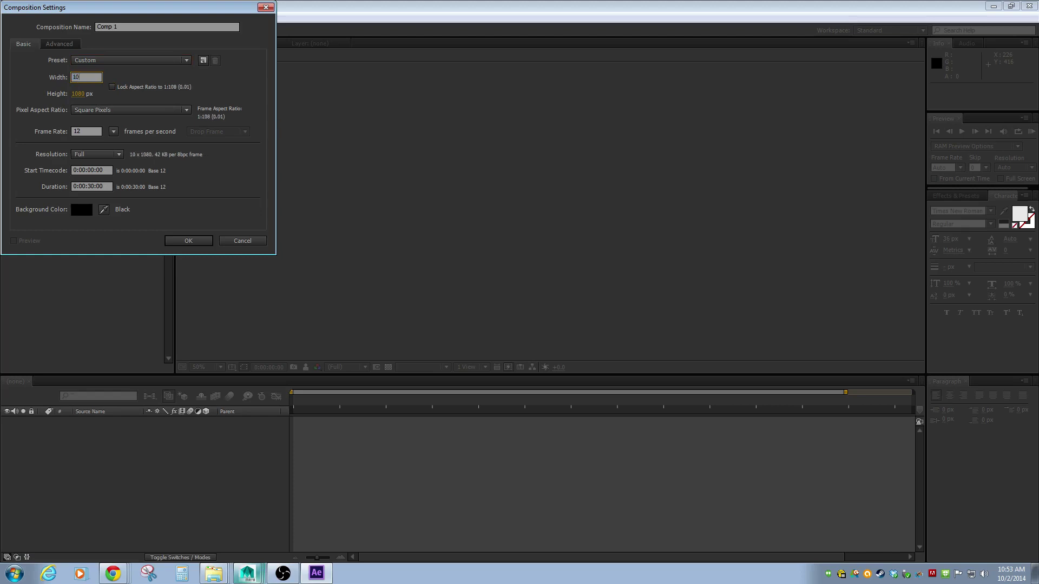
click(88, 97)
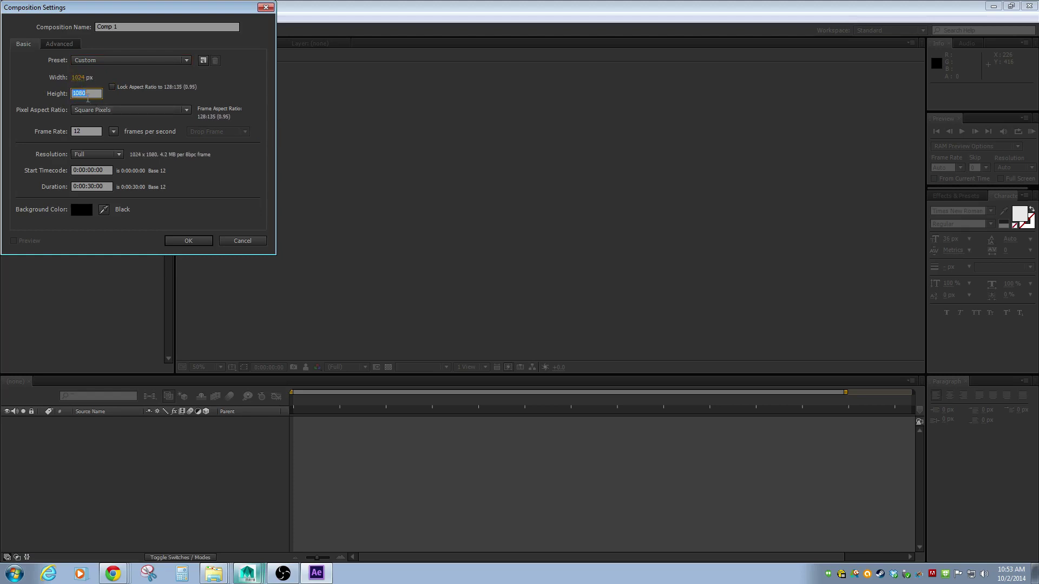
text(1024)
click(189, 241)
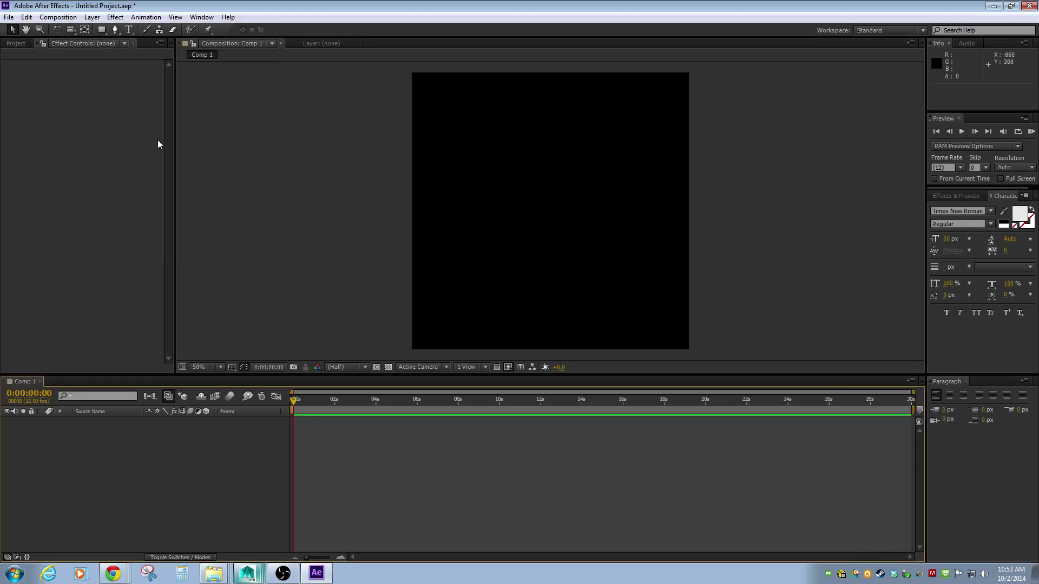
Start a File > Import > File and go to the \etsue1 network location
click(75, 118)
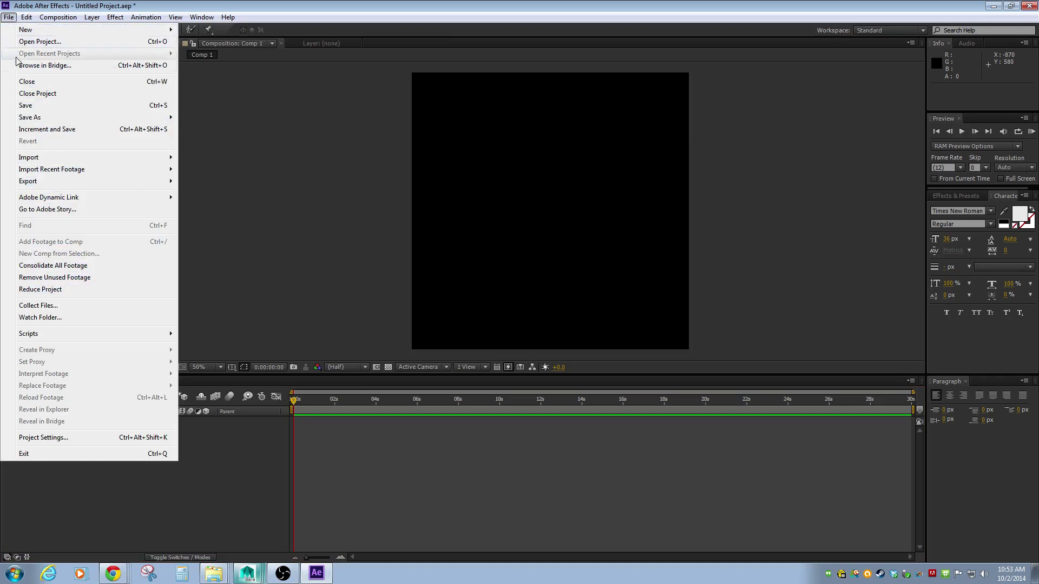
mouse_move(48, 160)
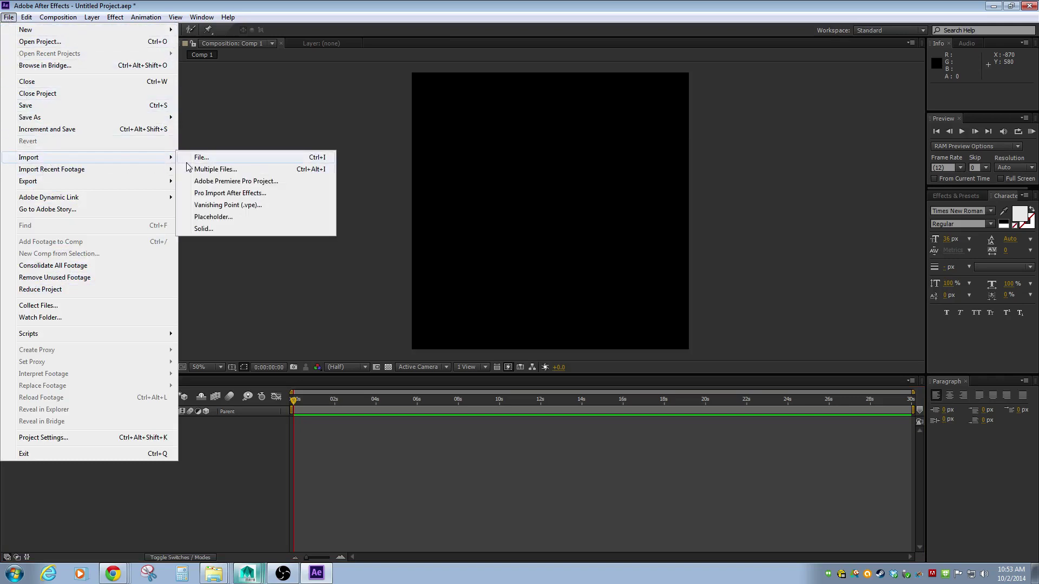
click(202, 158)
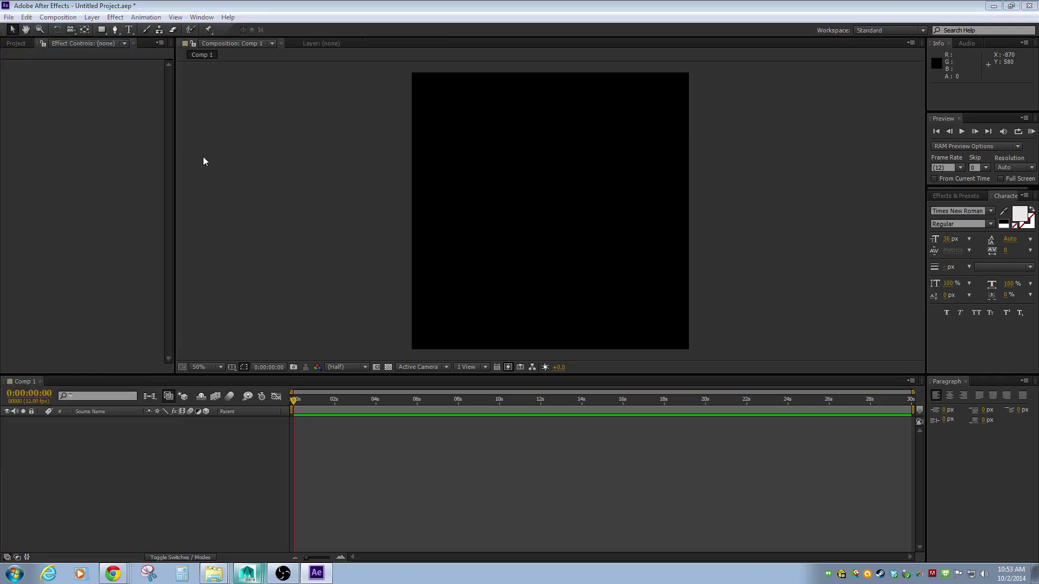
click(156, 50)
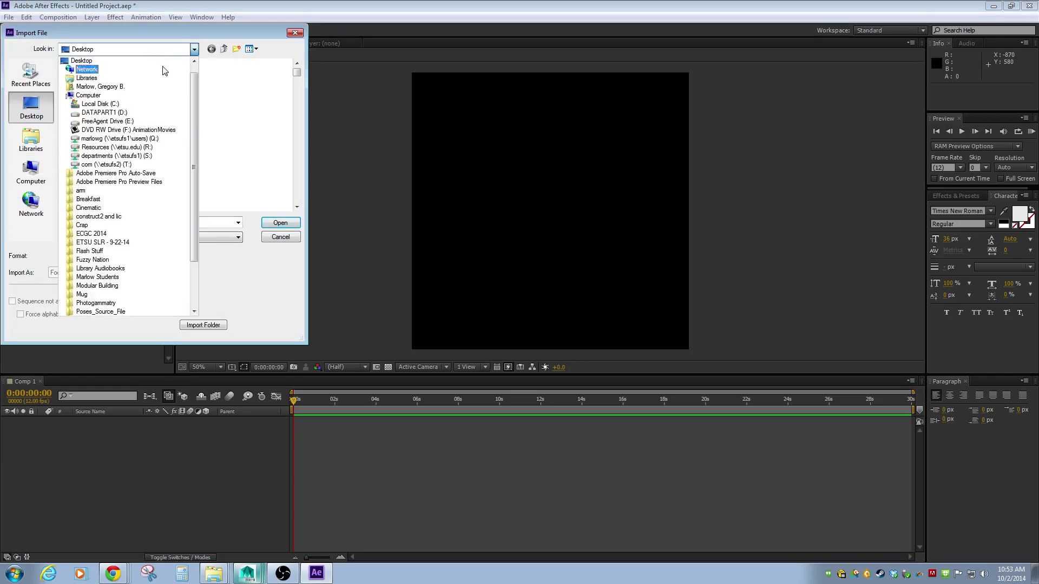
click(226, 222)
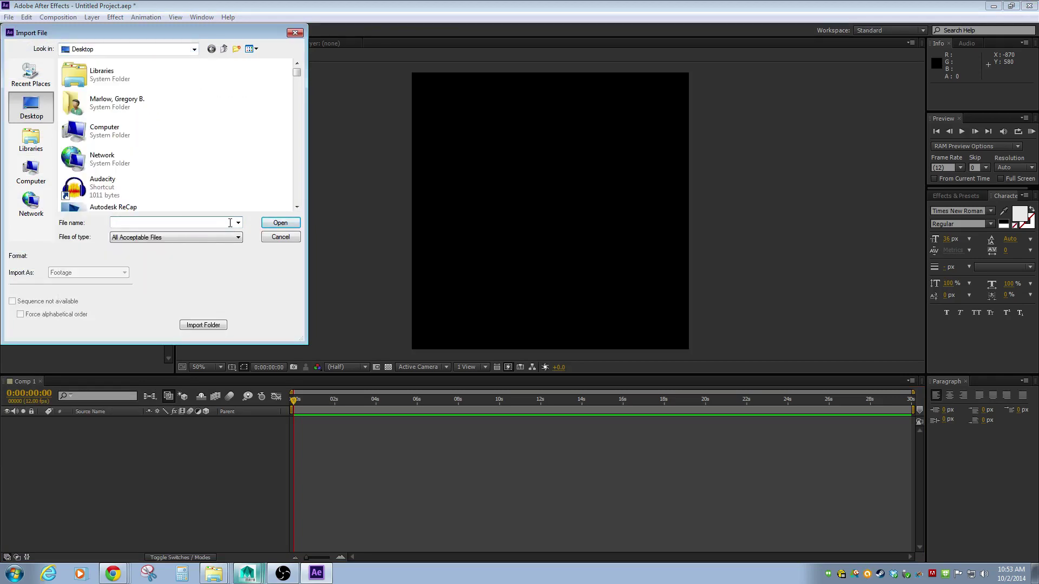
text(\etsue1)
key(Return)
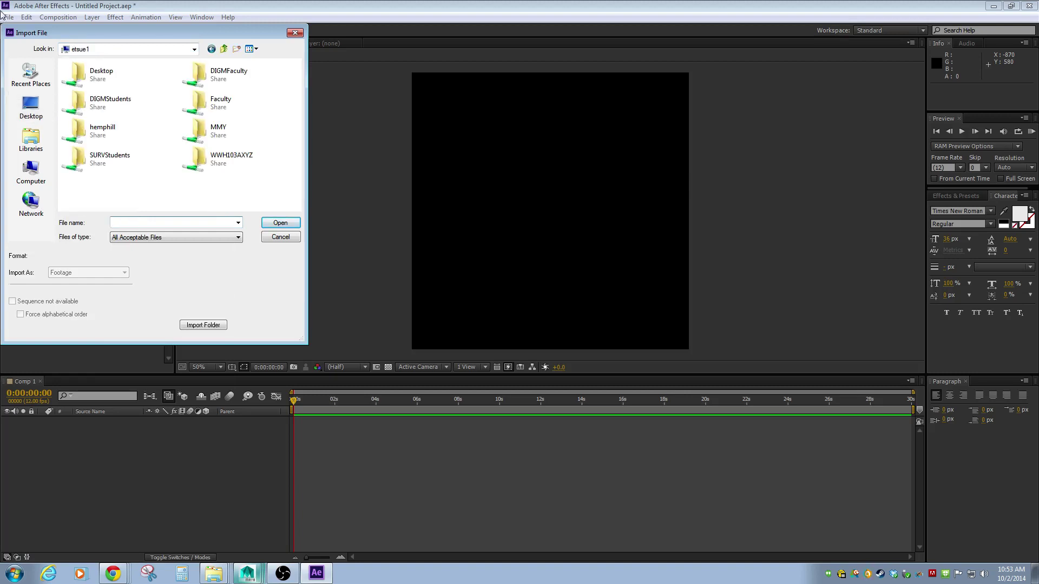
Browse to GameAnimation\images and import Deleemelater_0001.jpg as a JPEG sequence
double_click(216, 74)
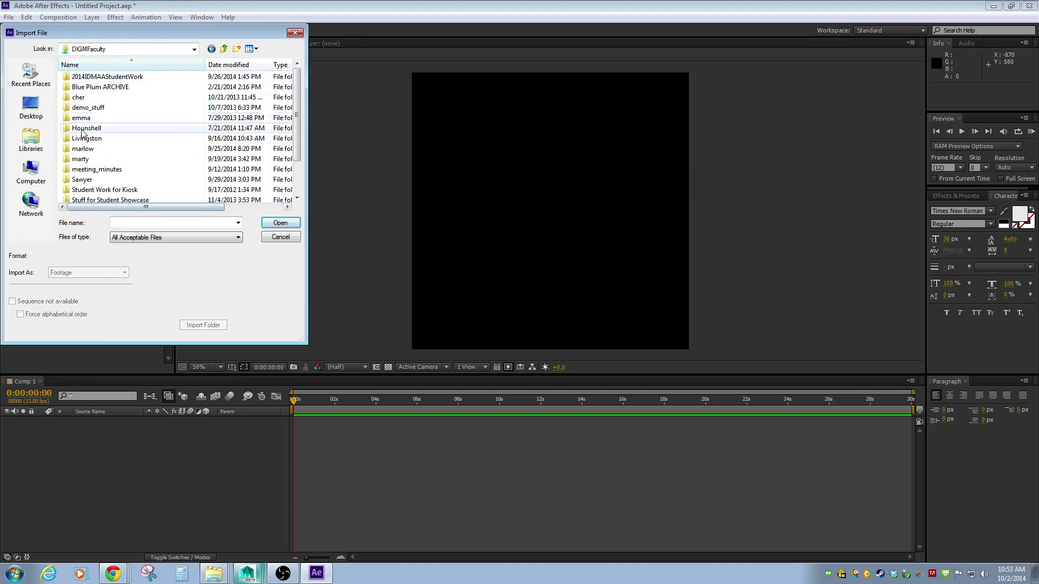
double_click(79, 150)
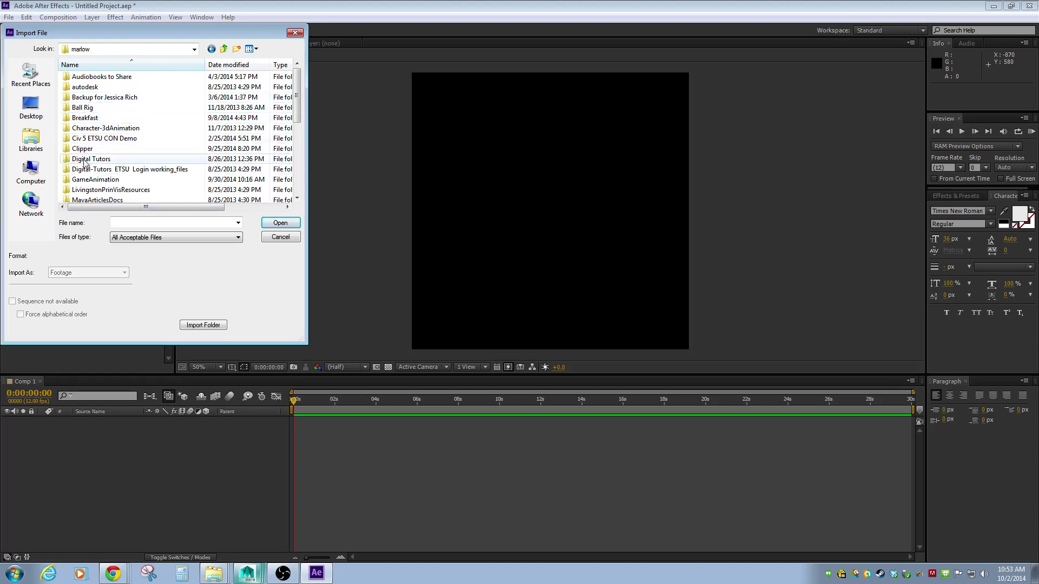
double_click(103, 180)
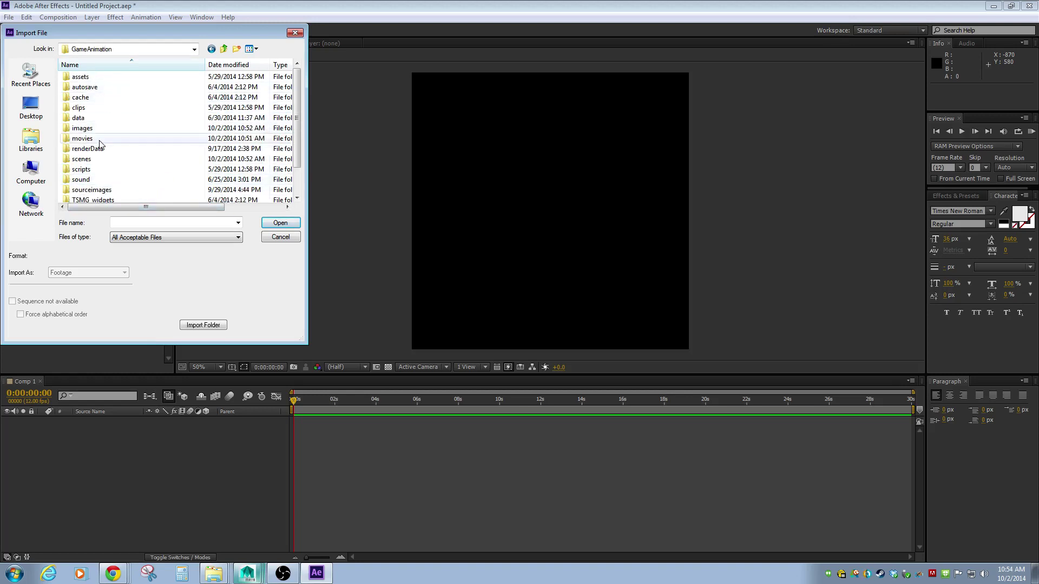
double_click(86, 128)
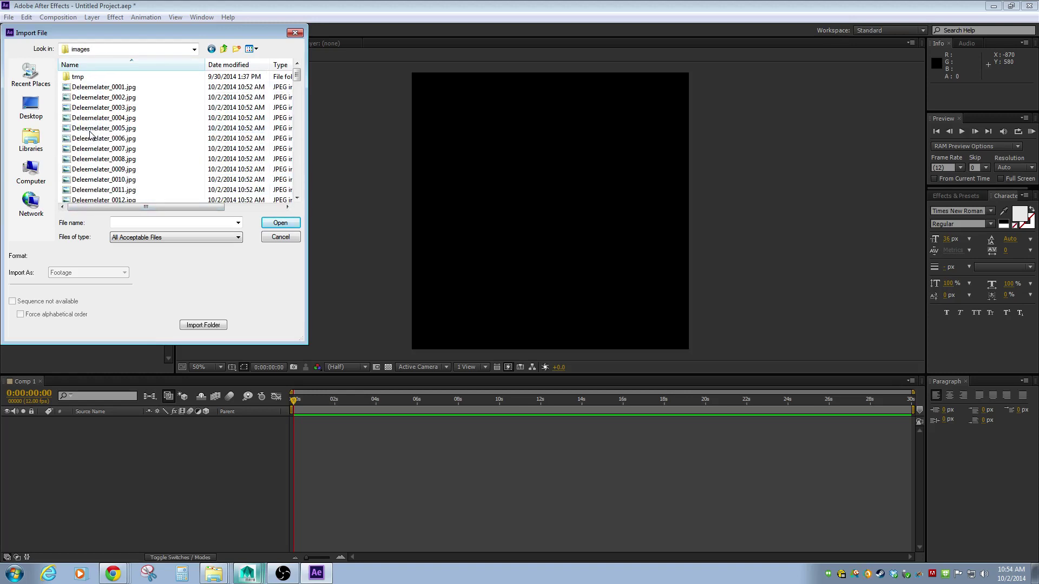
click(114, 88)
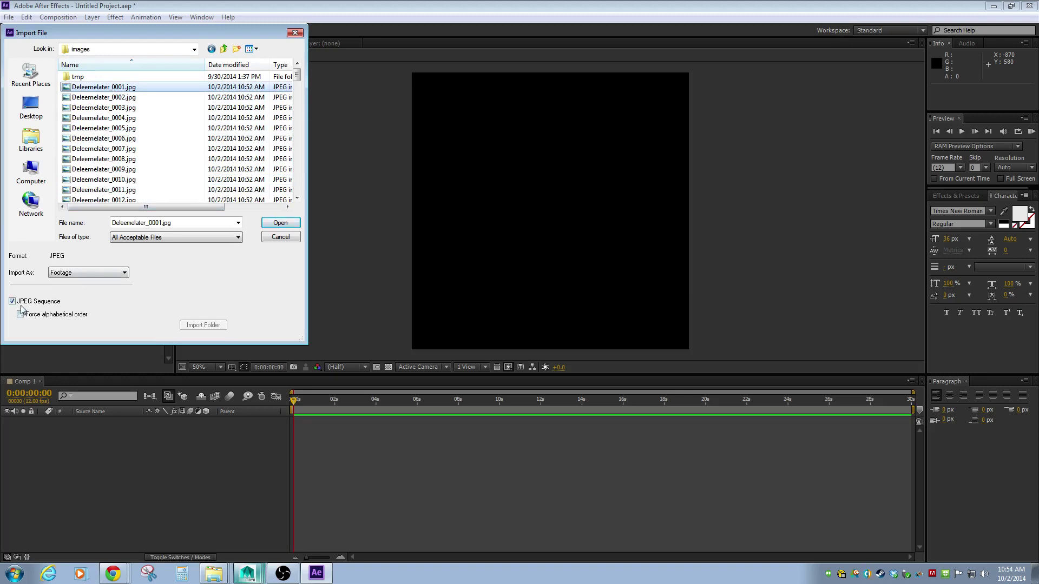
click(124, 276)
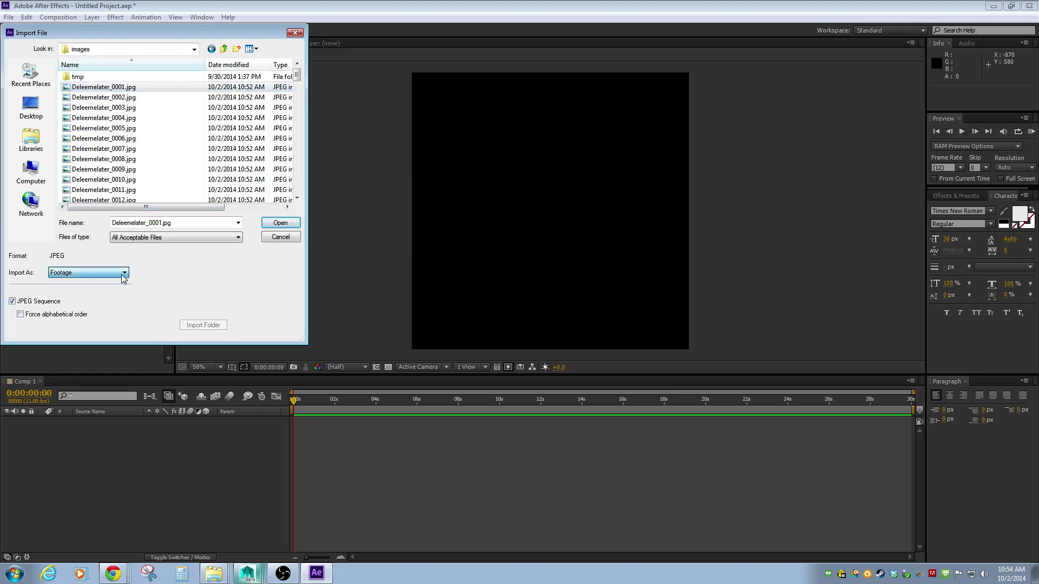
click(279, 223)
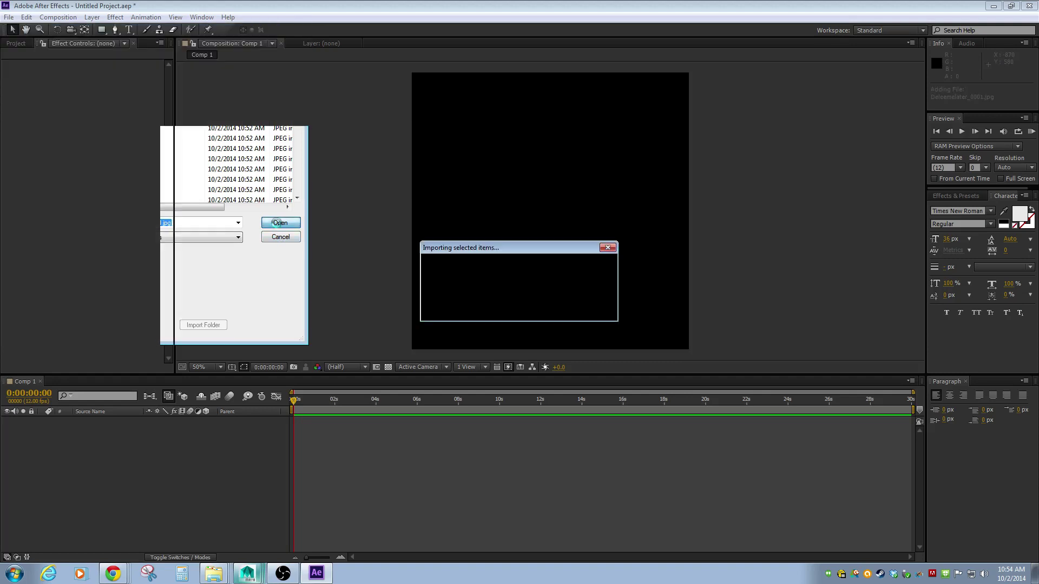
Check the Comp 1 and image sequence details in the Project panel and open the sequence's options
click(85, 140)
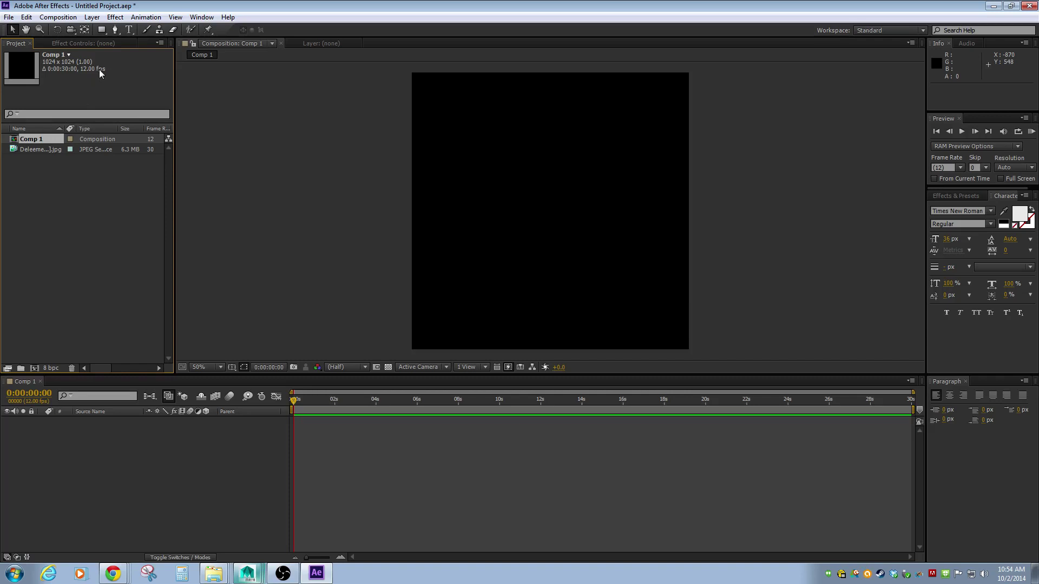
click(87, 149)
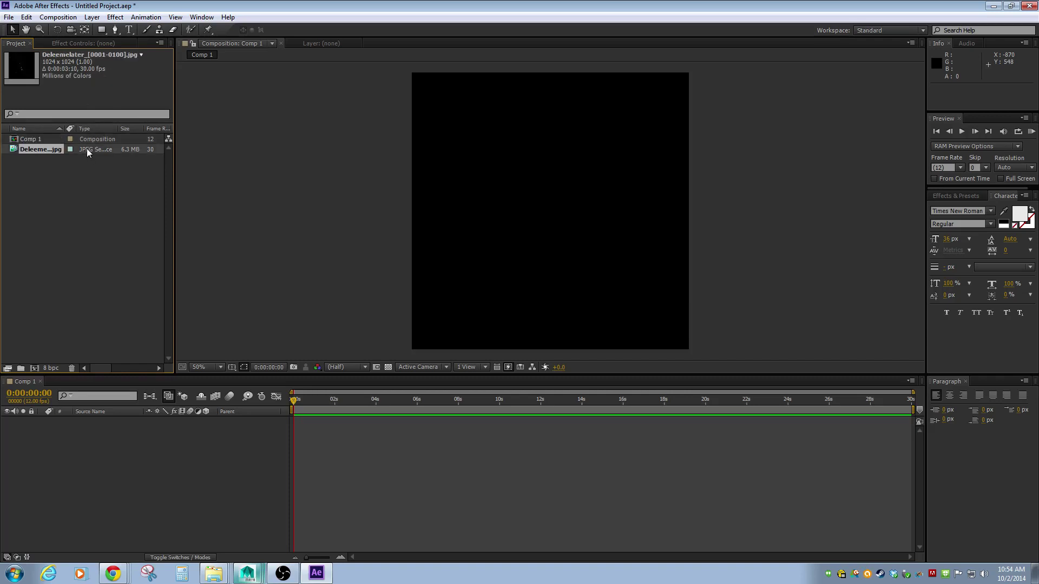
right_click(86, 148)
Delete Comp 1 and create a new composition at 24 fps
click(87, 142)
key(Delete)
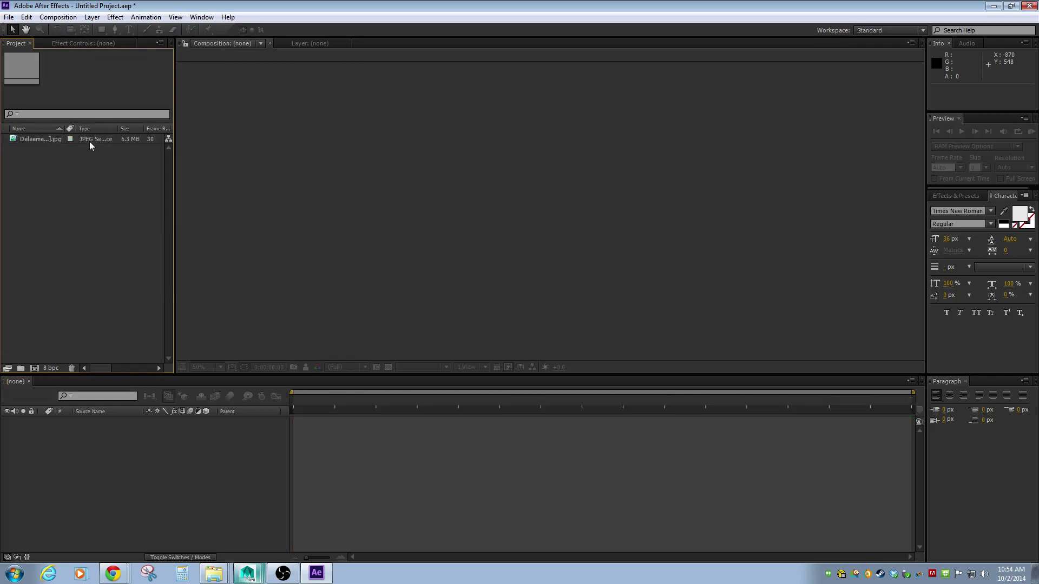
right_click(80, 174)
click(113, 183)
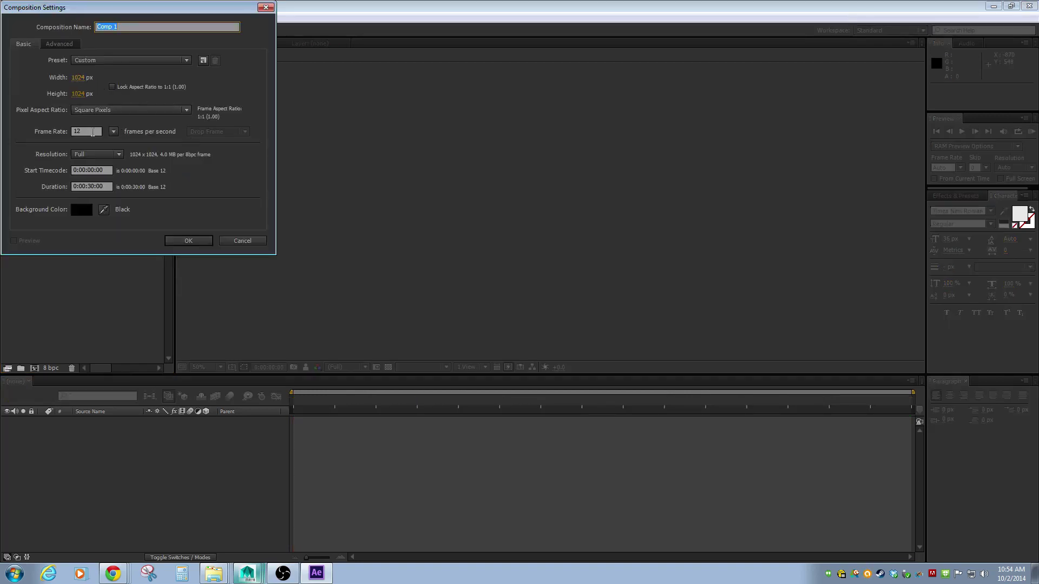
click(85, 132)
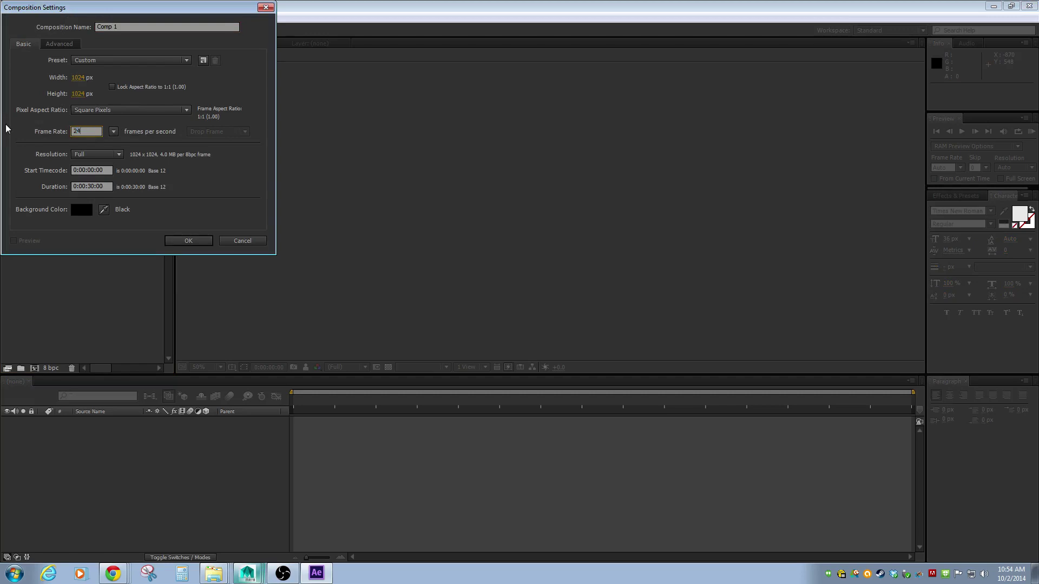
click(188, 241)
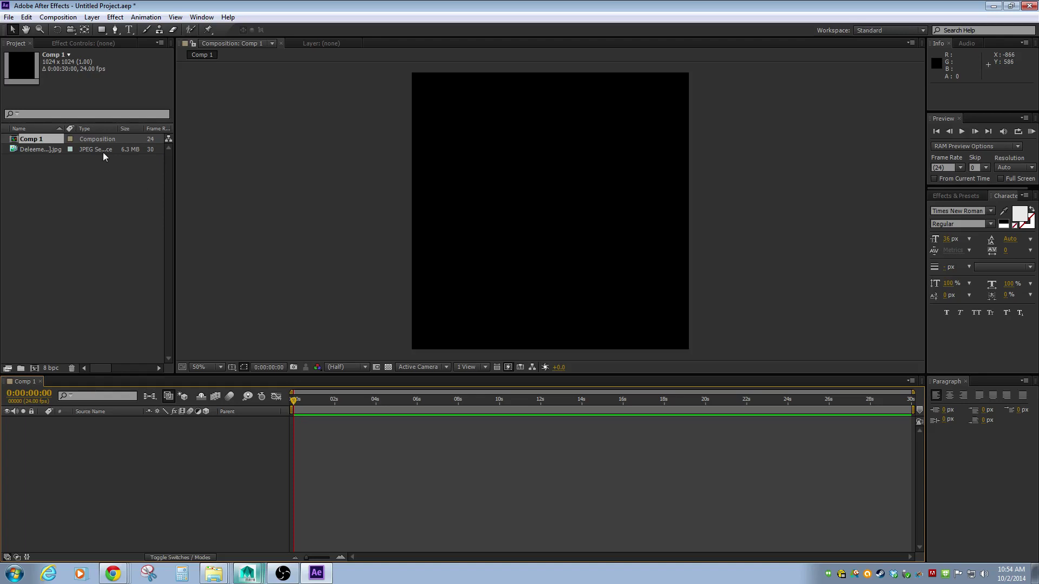
Interpret the Deleemelater image sequence to assume a frame rate of 24 fps
click(97, 149)
right_click(140, 151)
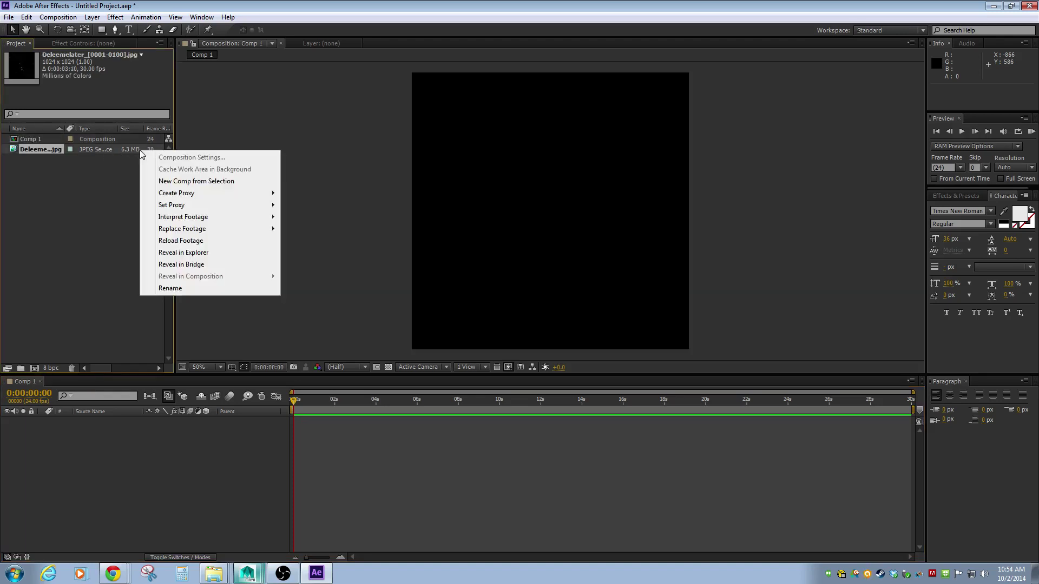
mouse_move(194, 217)
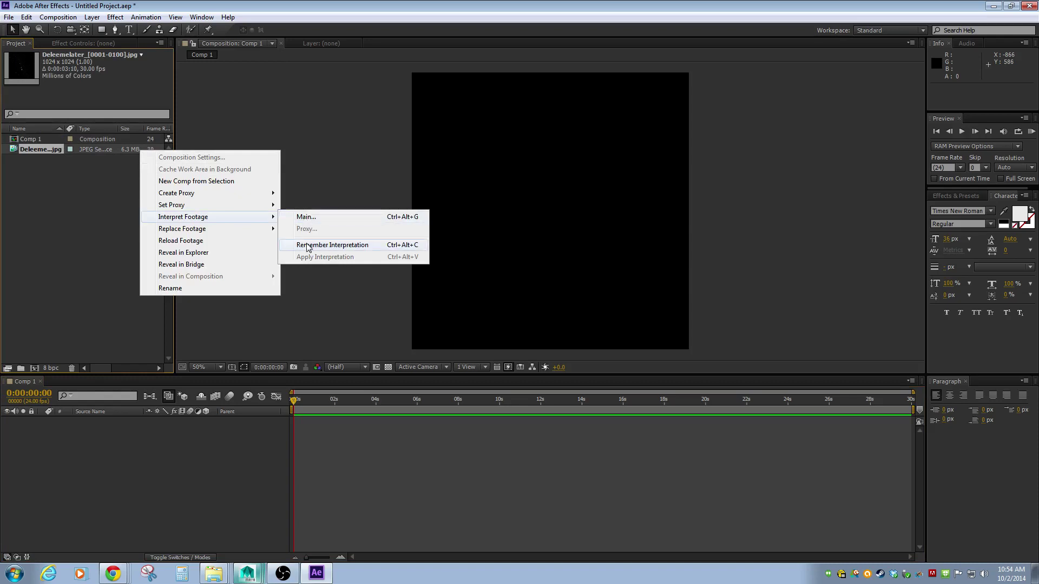
click(301, 218)
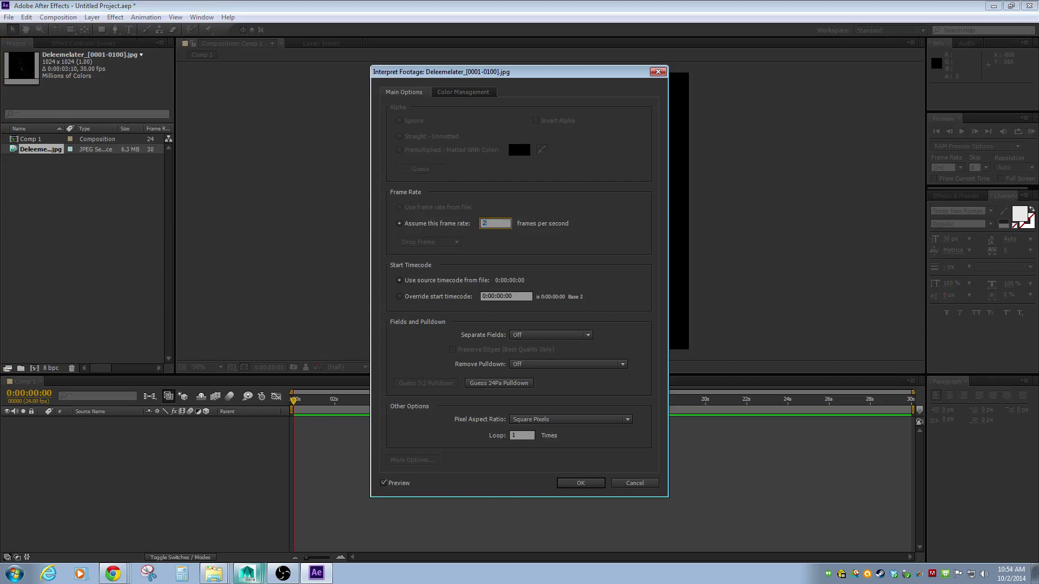
click(592, 487)
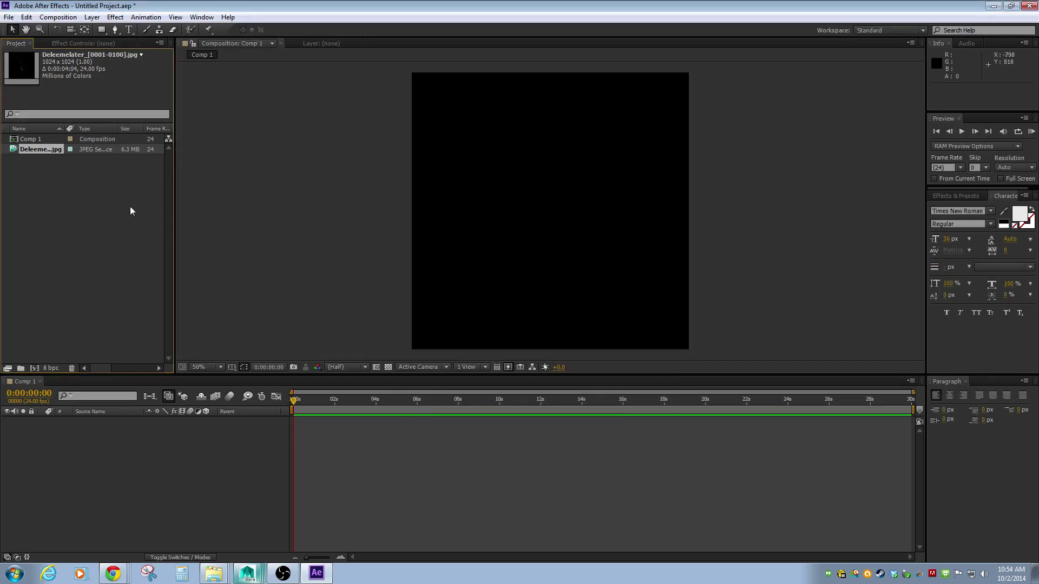
Add the star-field footage to the Comp 1 timeline and preview it from the first frame
drag(13, 151, 28, 441)
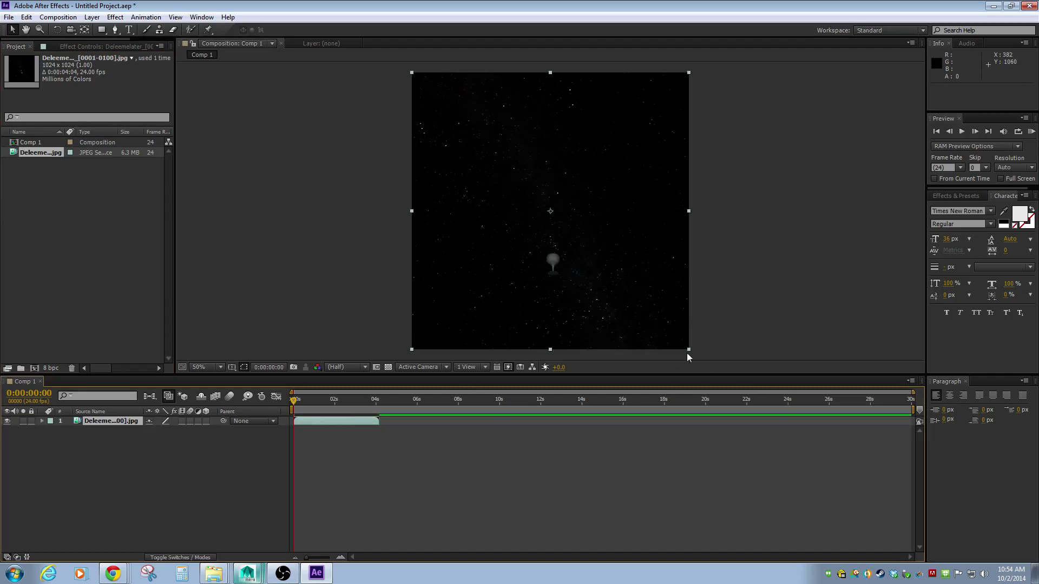
click(961, 131)
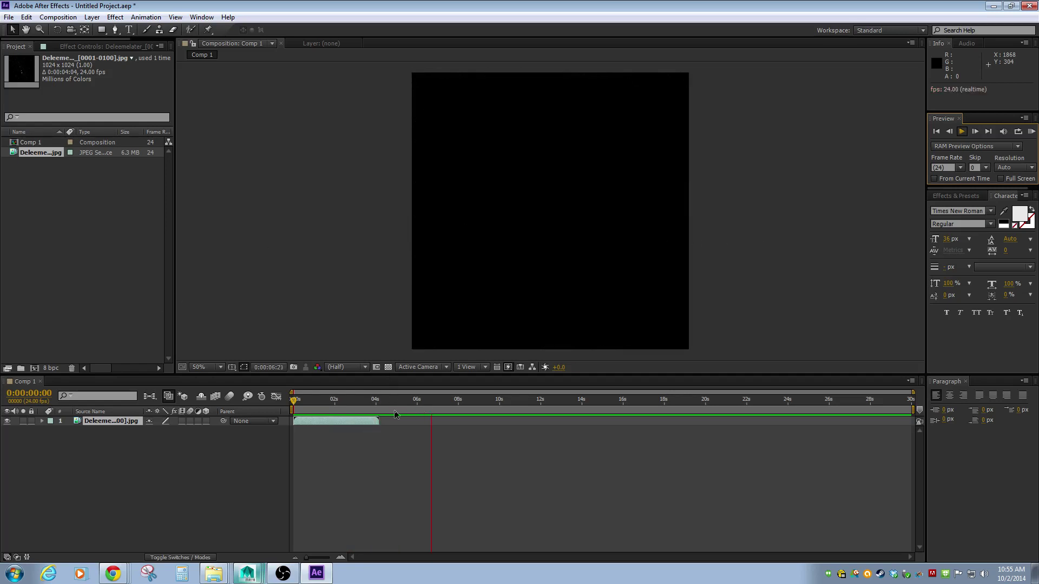
click(960, 132)
click(935, 131)
Trim the comp to the work area, ending it at about 4:03
drag(914, 393, 400, 427)
right_click(391, 413)
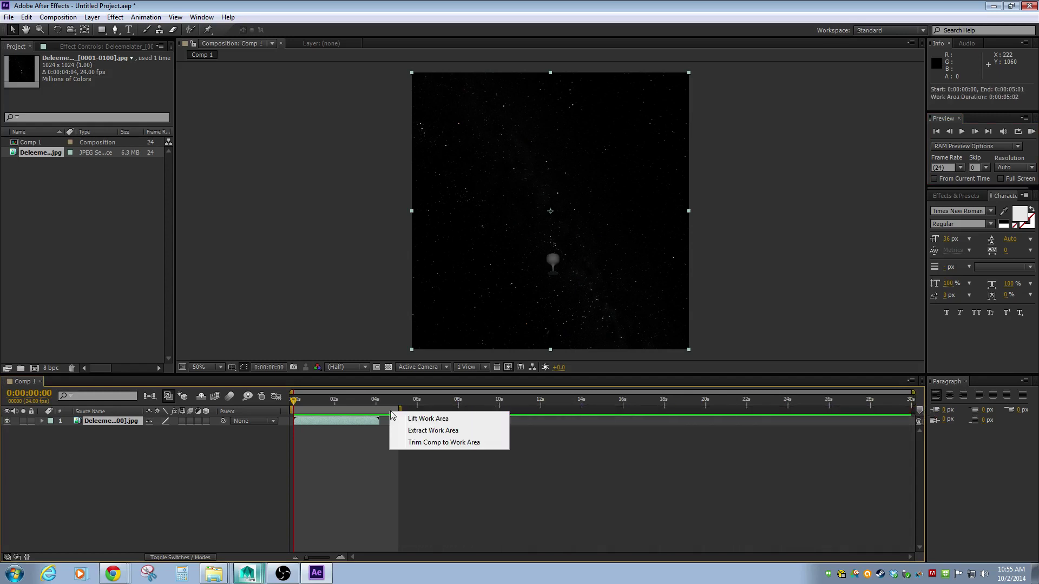
click(438, 443)
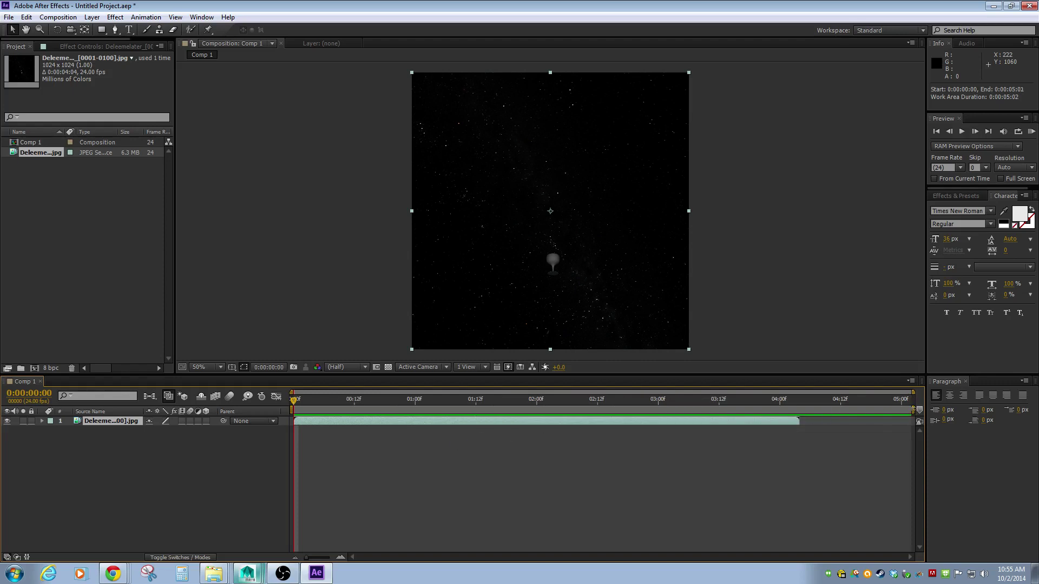
drag(914, 410, 803, 412)
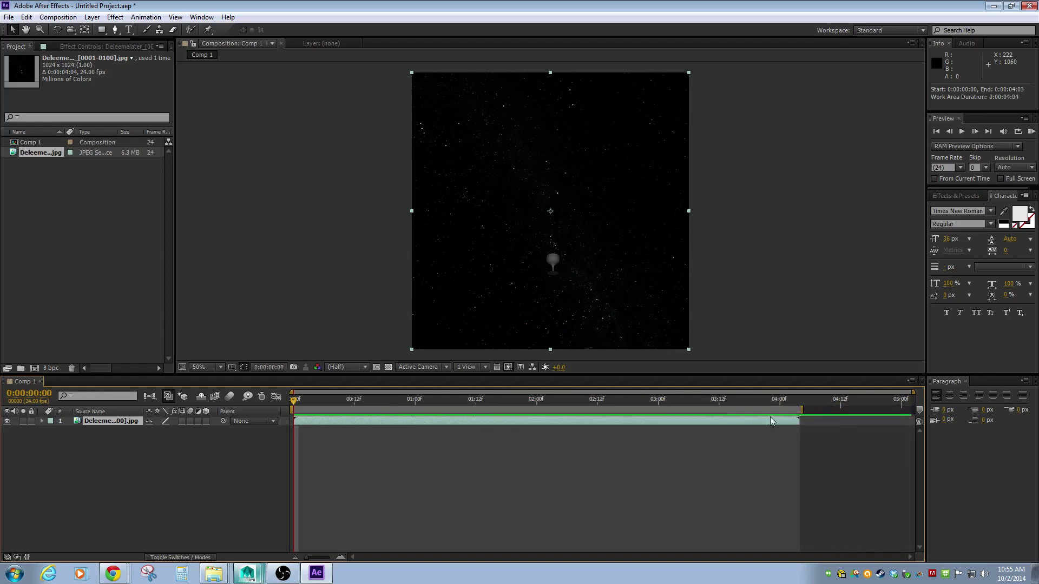
drag(294, 401, 234, 402)
click(779, 242)
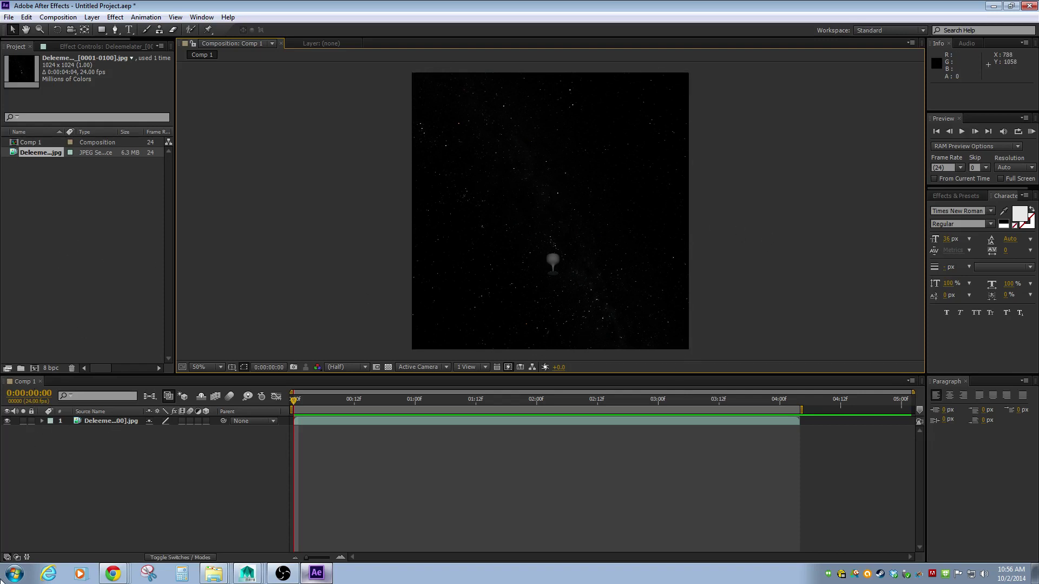
Launch Photoshop CS6 from the Start menu, then switch back to After Effects
click(9, 579)
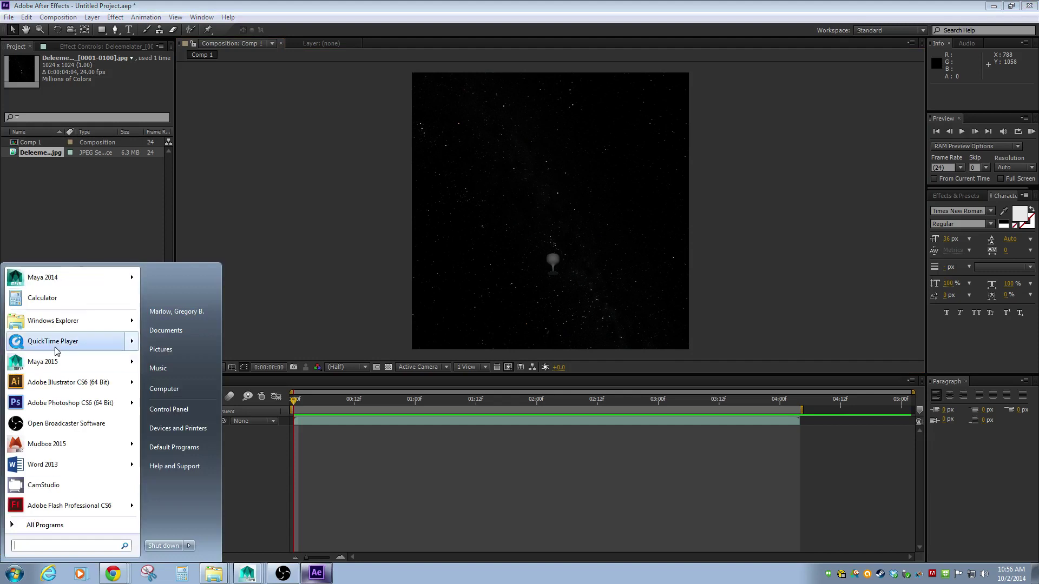
click(46, 403)
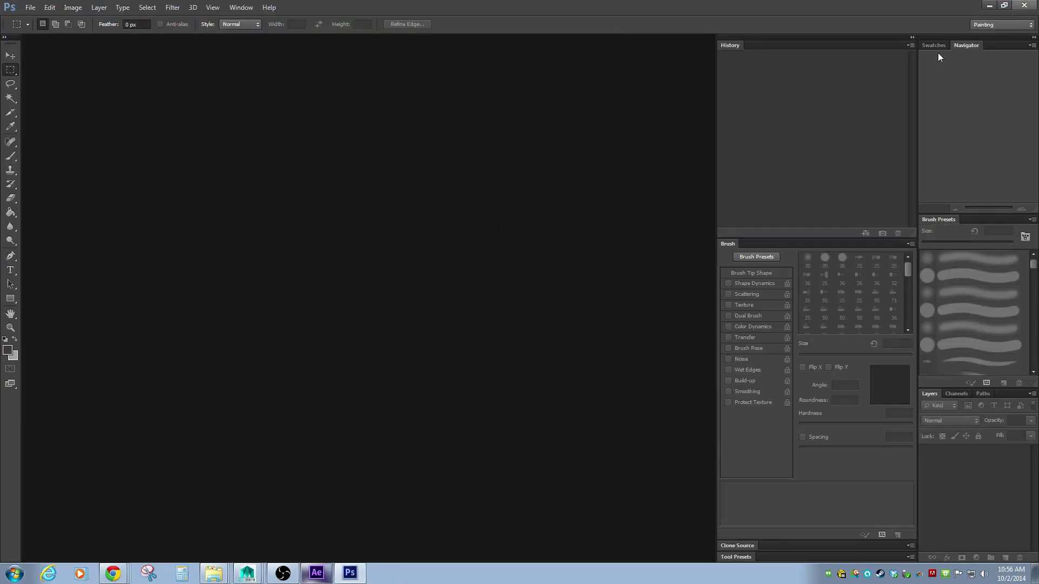
key(alt+Tab)
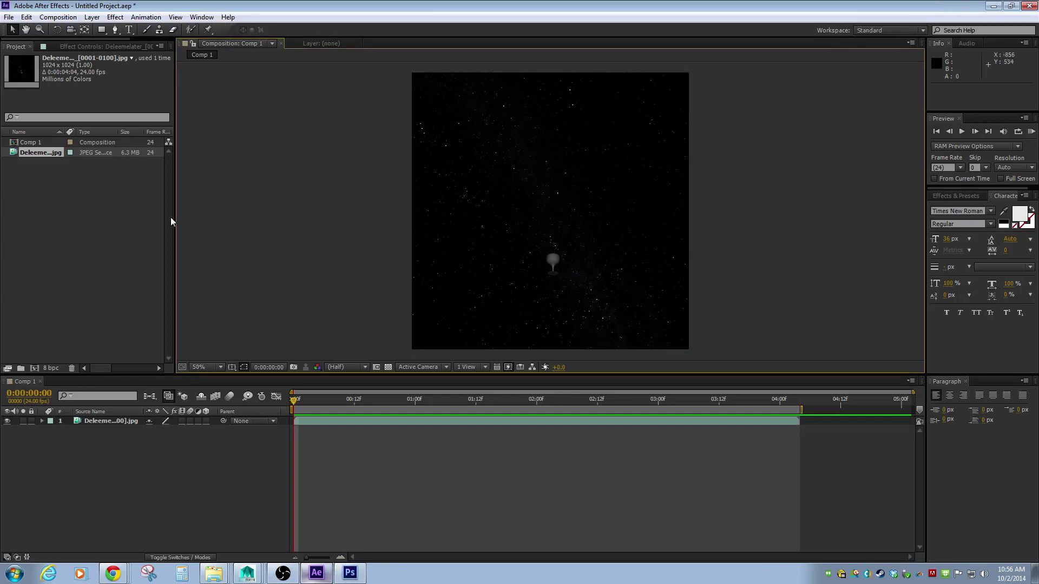
Browse the Composition and Effect menus, then scrub through the star-field clip to check its motion
click(58, 16)
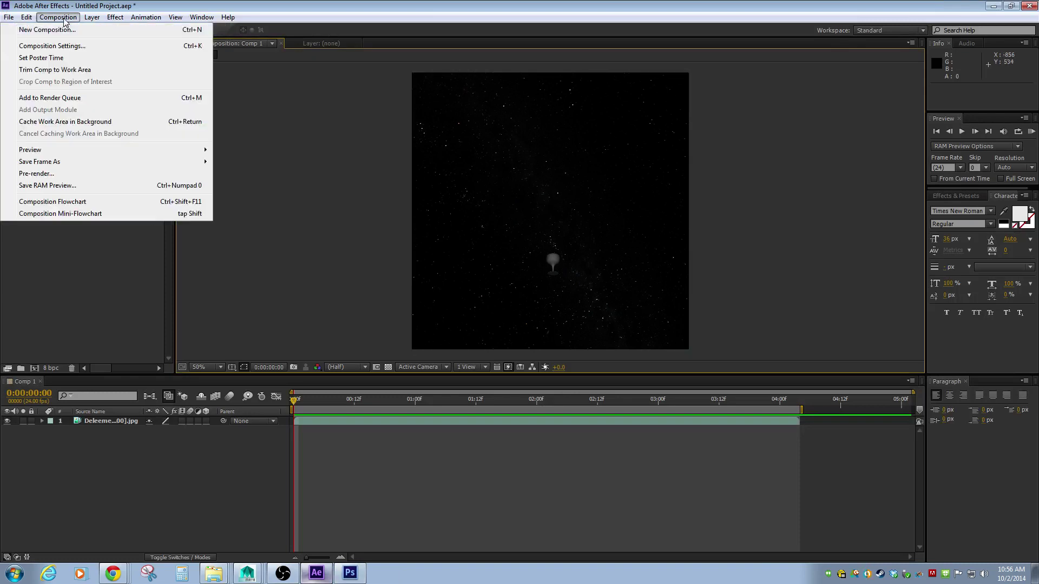
mouse_move(113, 20)
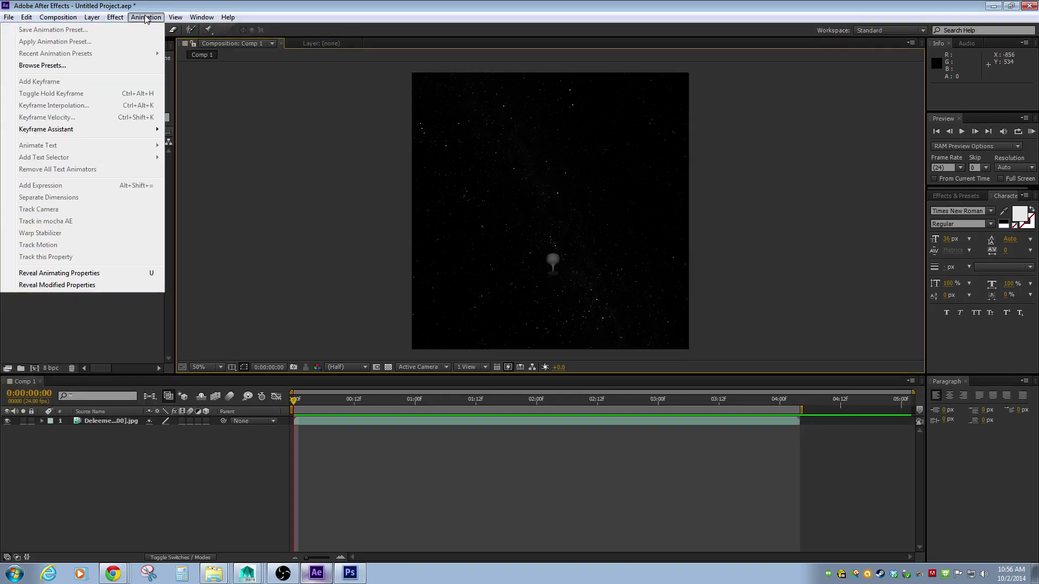
mouse_move(184, 20)
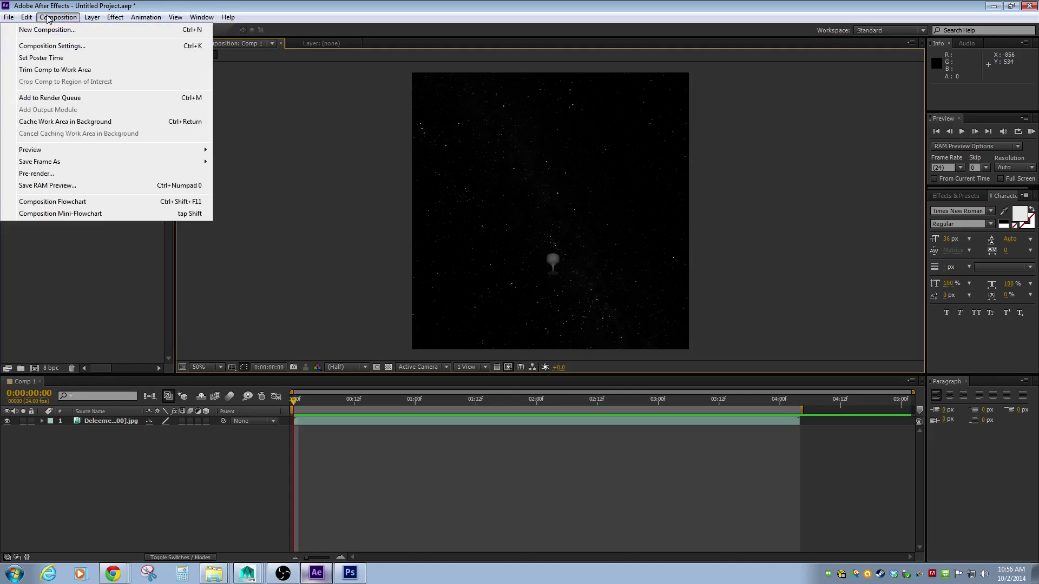
mouse_move(38, 20)
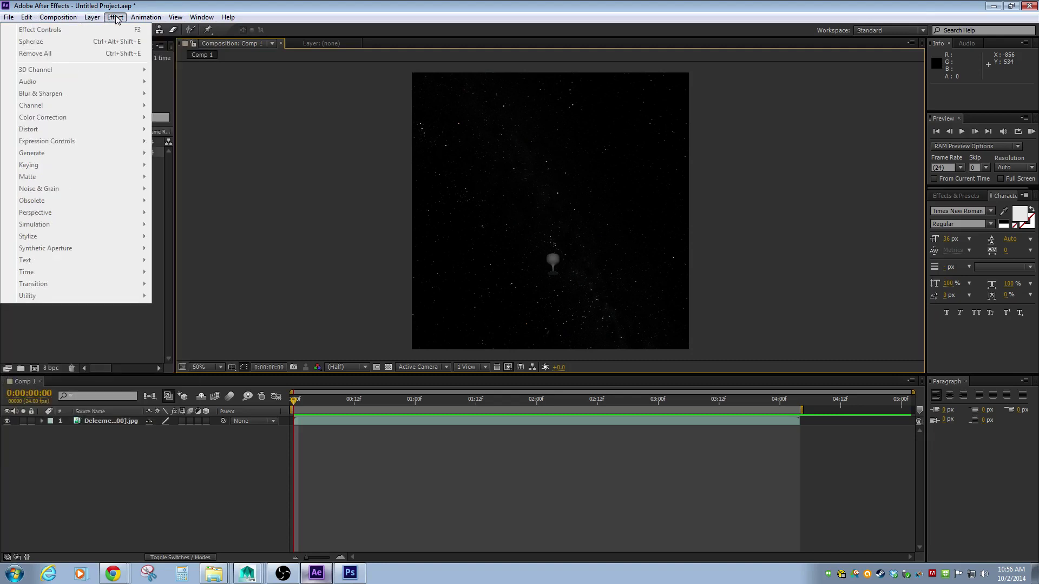
click(242, 159)
click(54, 421)
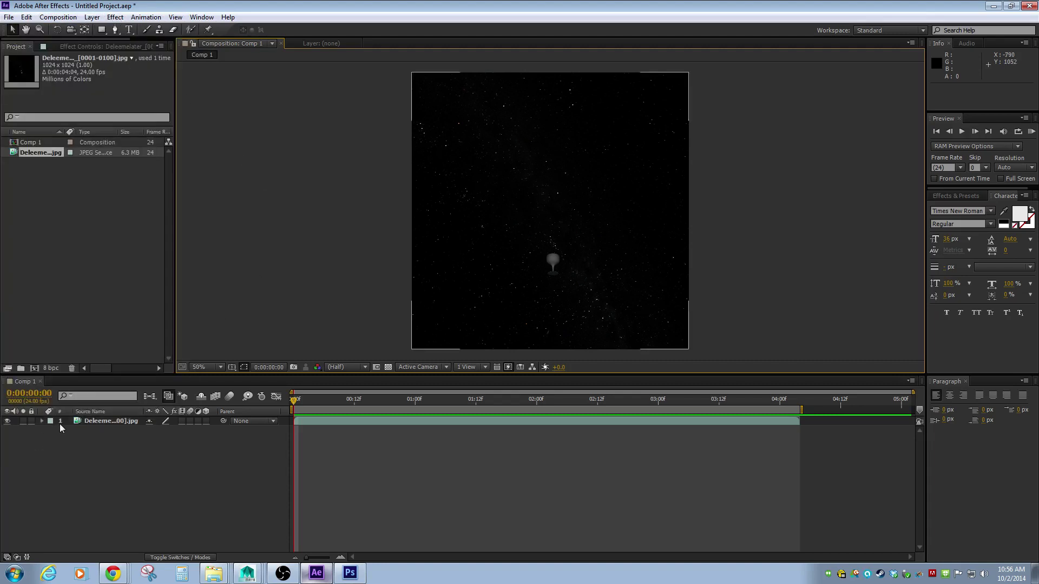
click(116, 18)
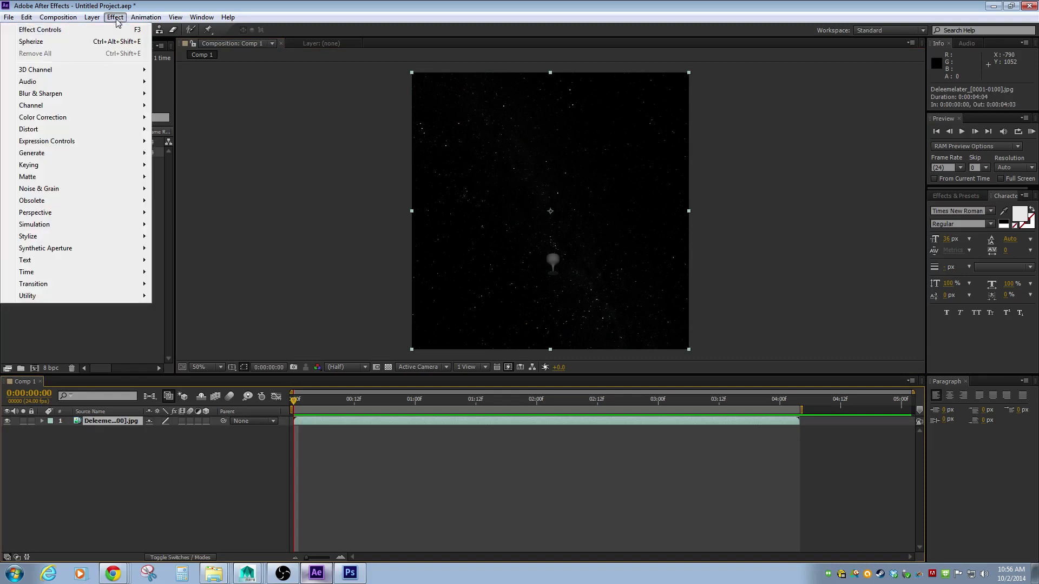
mouse_move(85, 169)
click(294, 203)
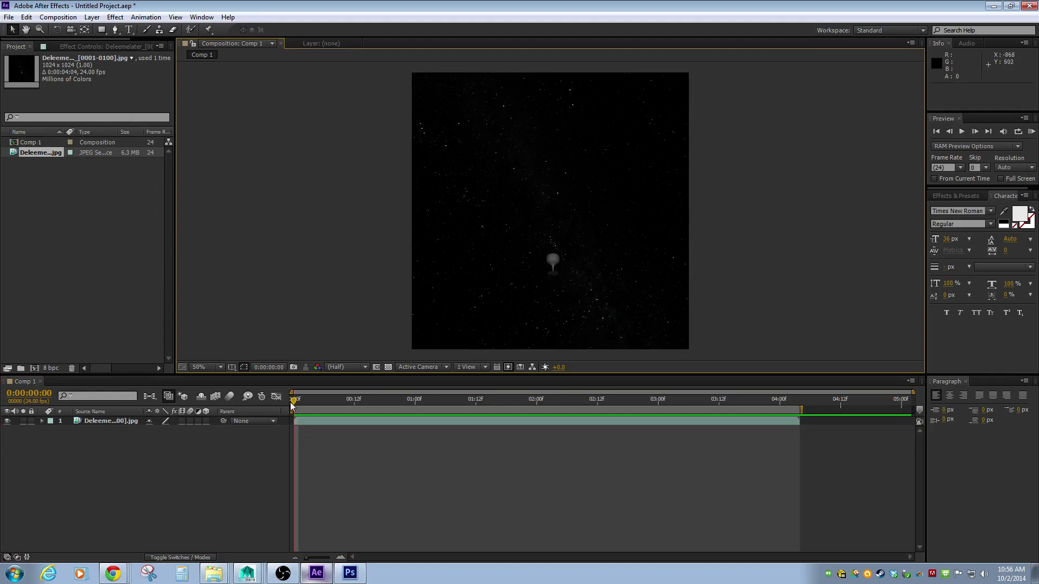
drag(294, 400, 531, 391)
drag(697, 400, 281, 379)
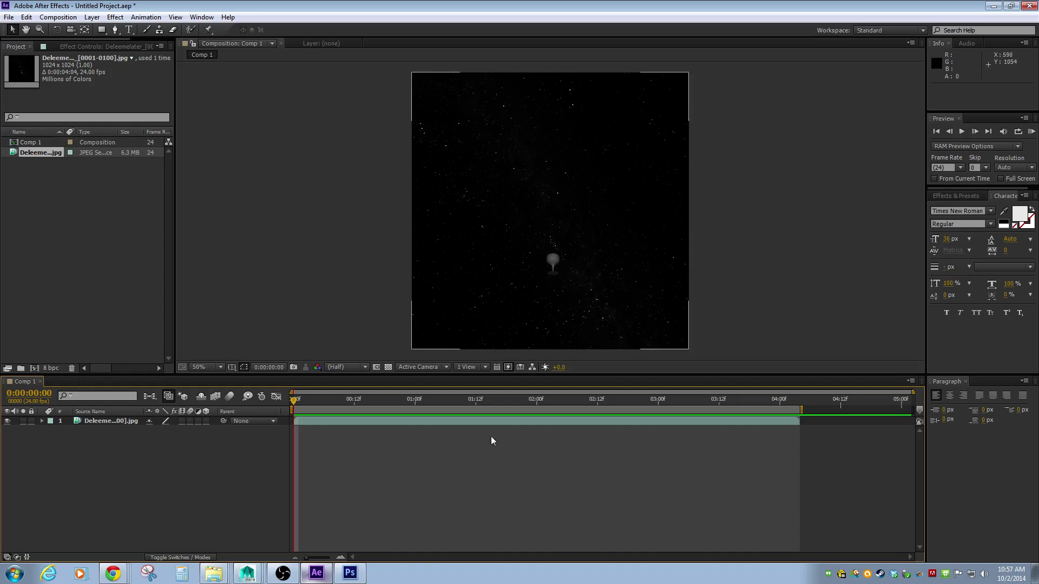
Select the star-field layer and open the Effect > Distort list
click(143, 20)
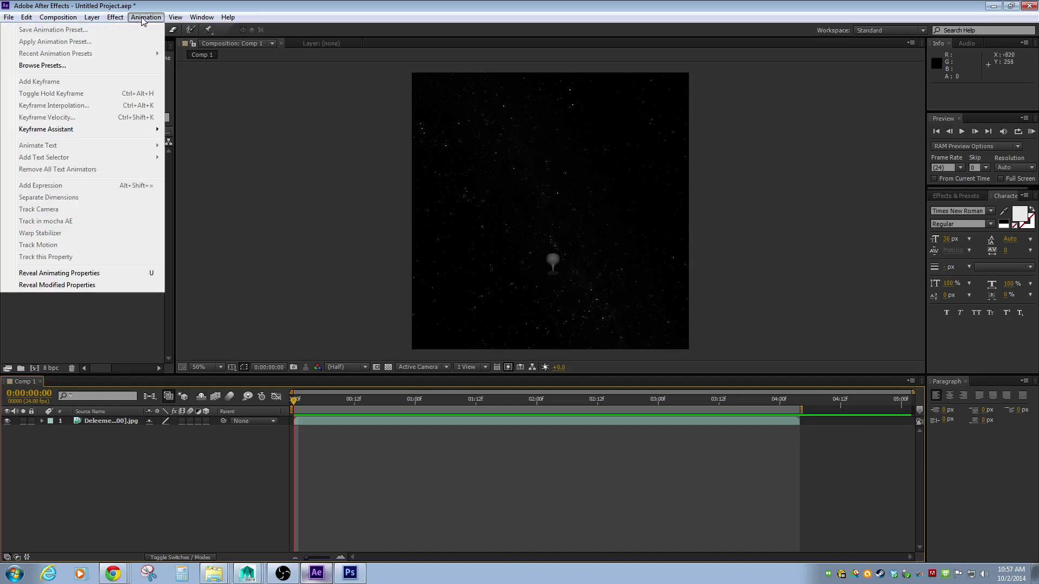
mouse_move(115, 18)
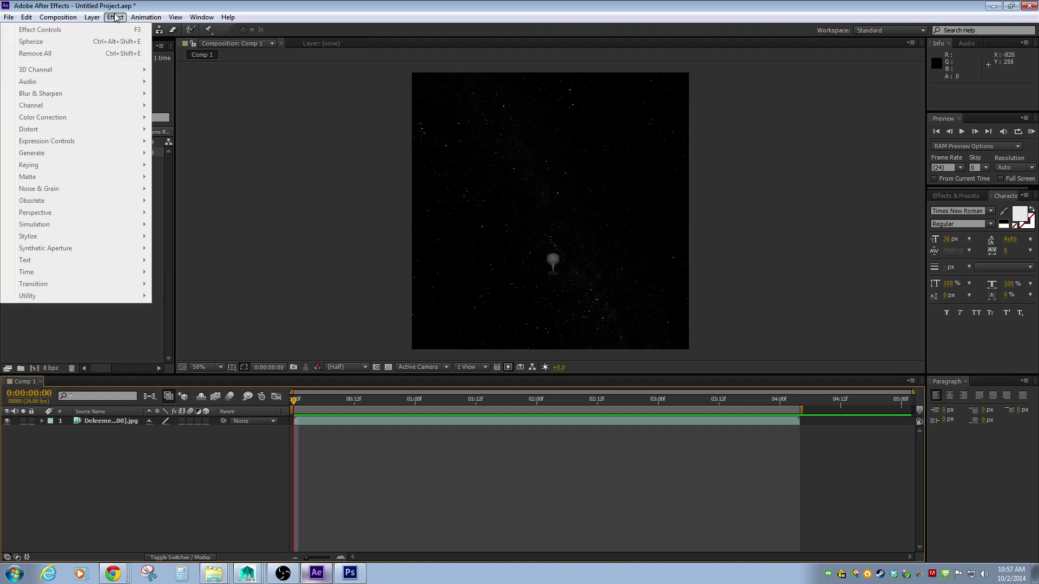
click(350, 423)
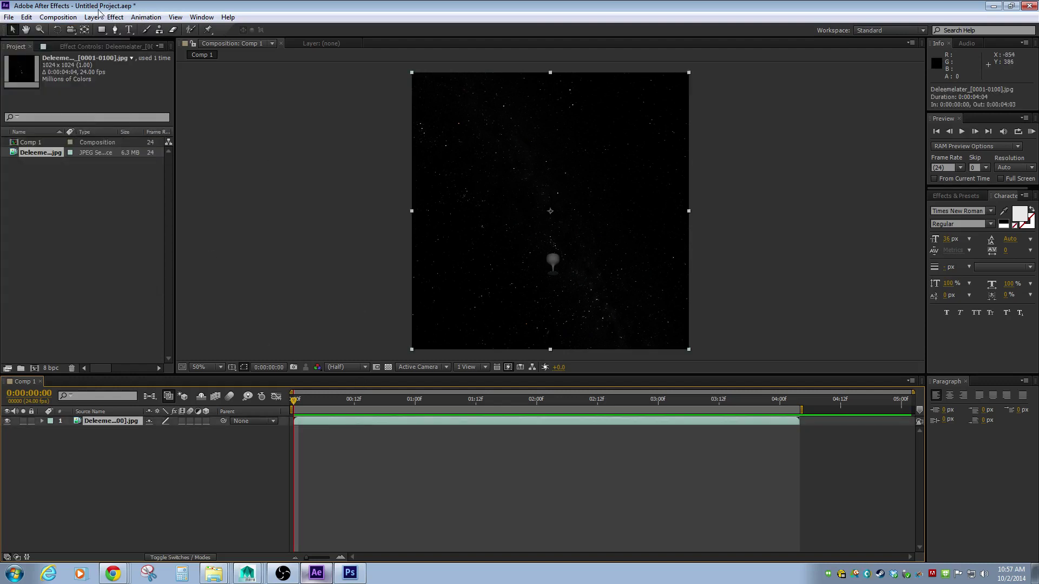
click(114, 17)
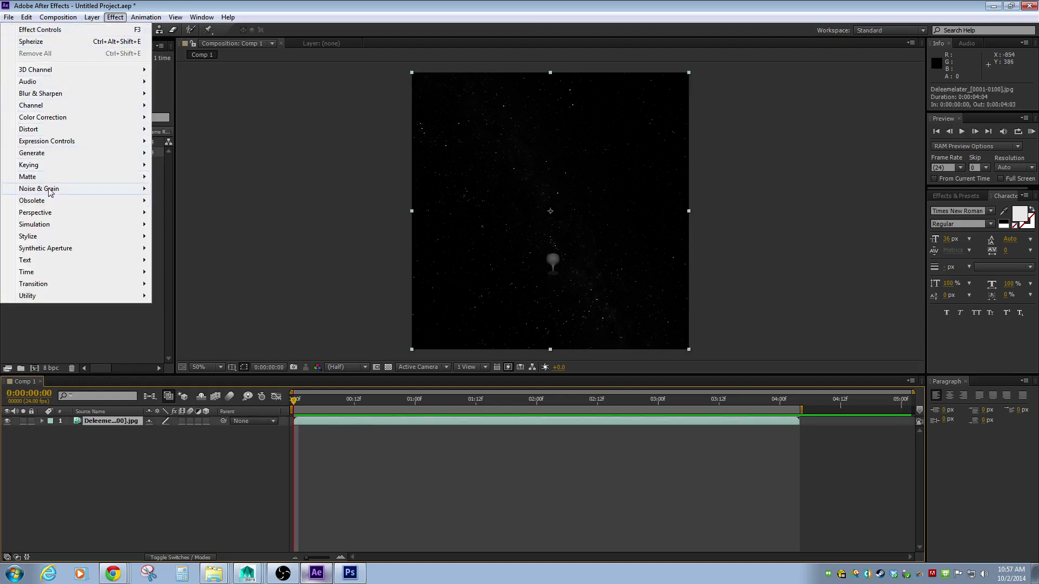
mouse_move(52, 130)
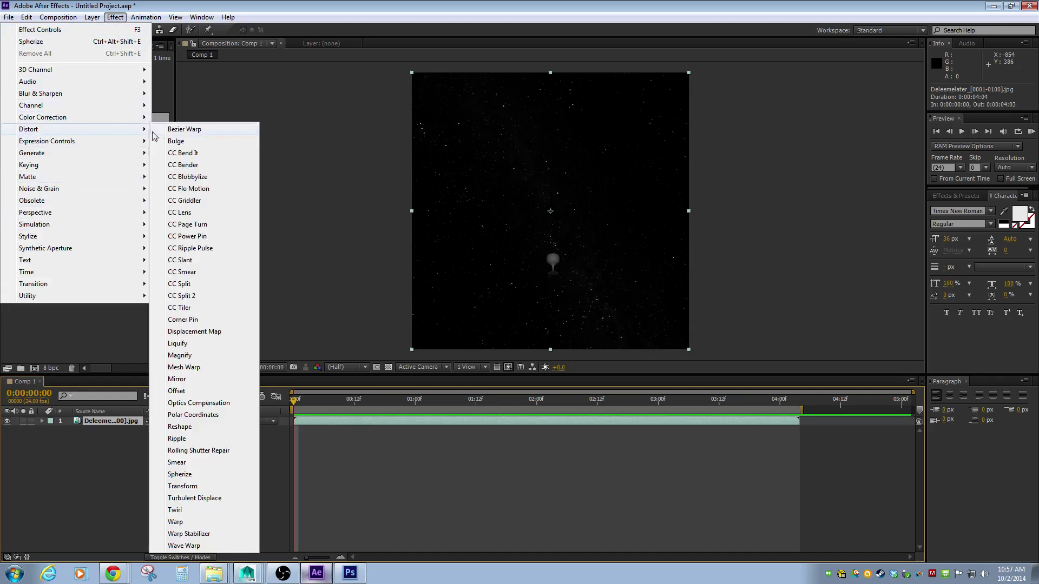
Apply Spherize to the star-field layer and set its Radius to 512
click(179, 474)
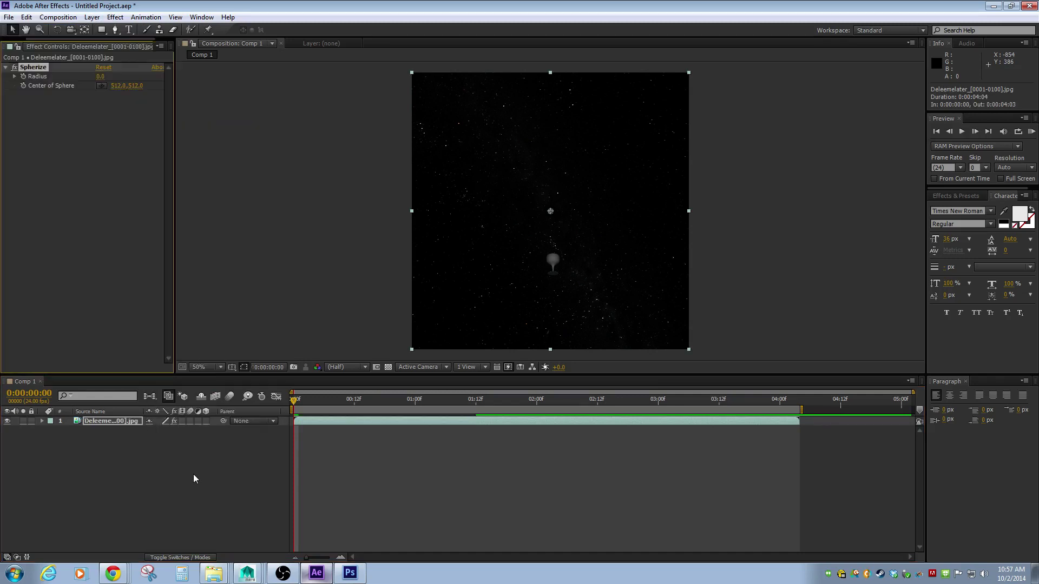
click(42, 422)
click(51, 431)
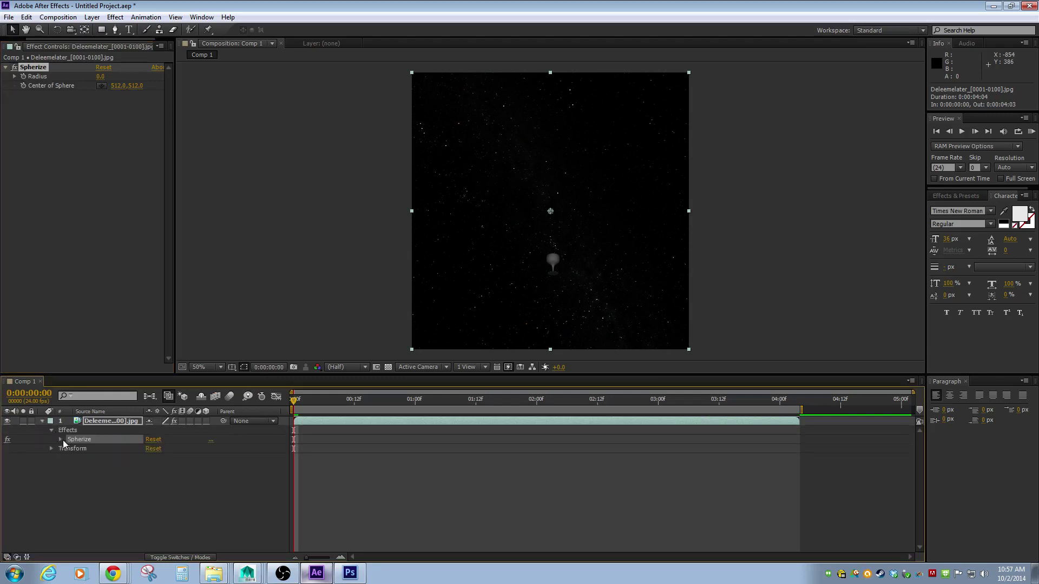
click(60, 439)
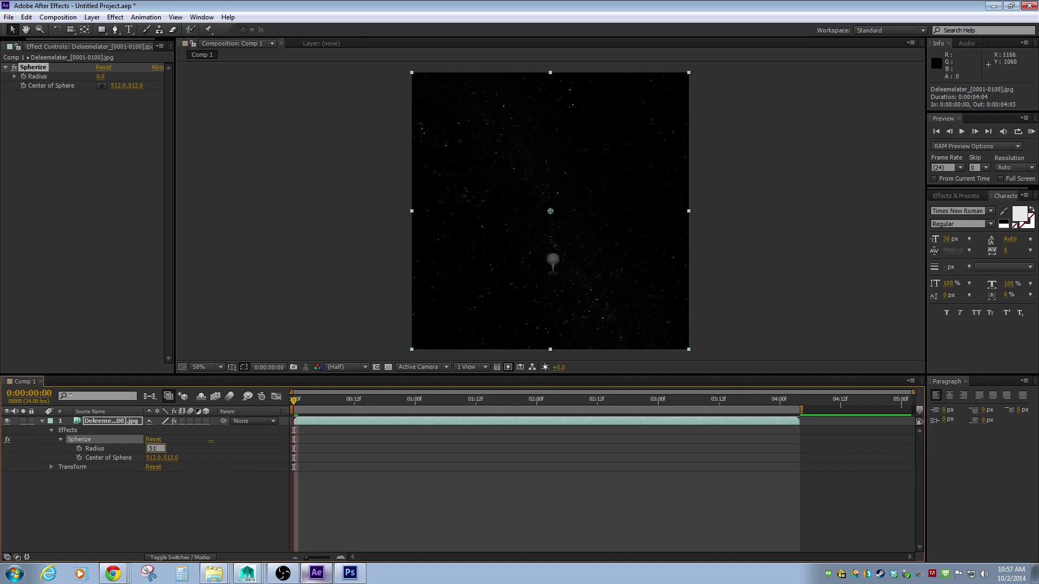
key(Return)
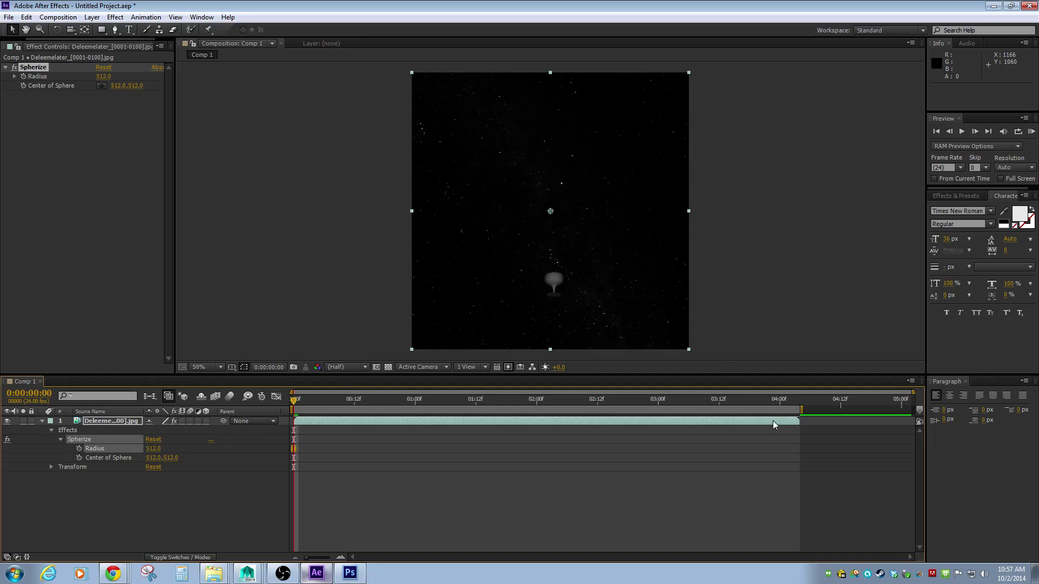
drag(153, 449, 122, 444)
click(154, 449)
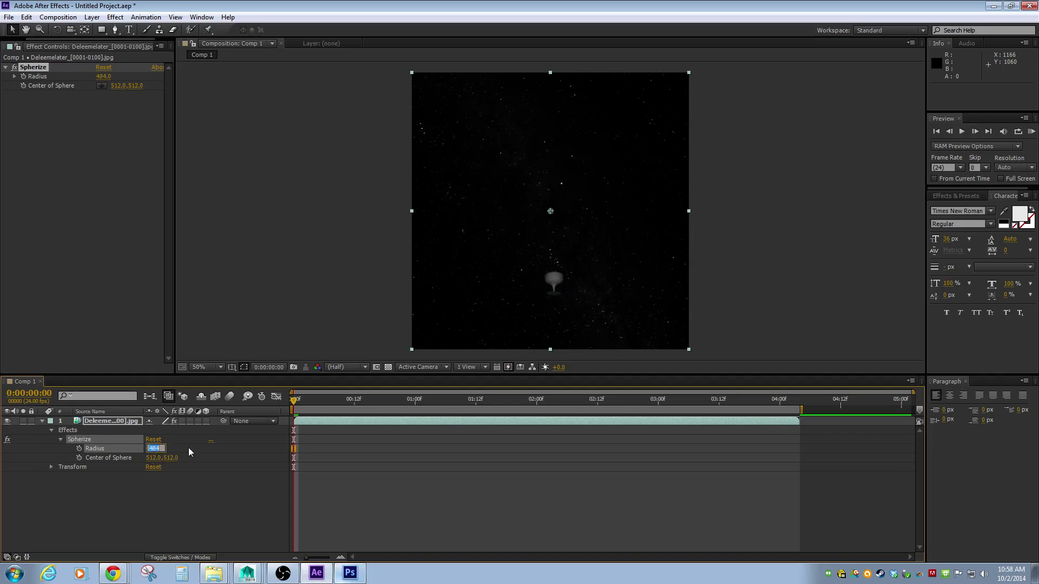
text(512)
key(Return)
Toggle Spherize on and off at the one-second frame to compare the goblet's bulge
drag(295, 402, 734, 412)
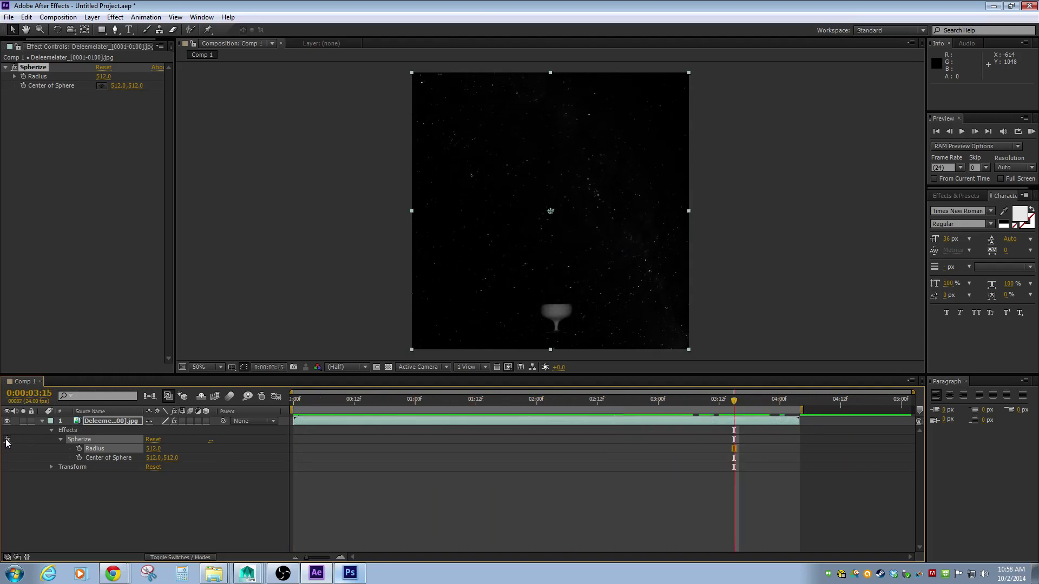
click(7, 440)
click(7, 440)
click(7, 439)
click(7, 440)
drag(736, 407, 293, 410)
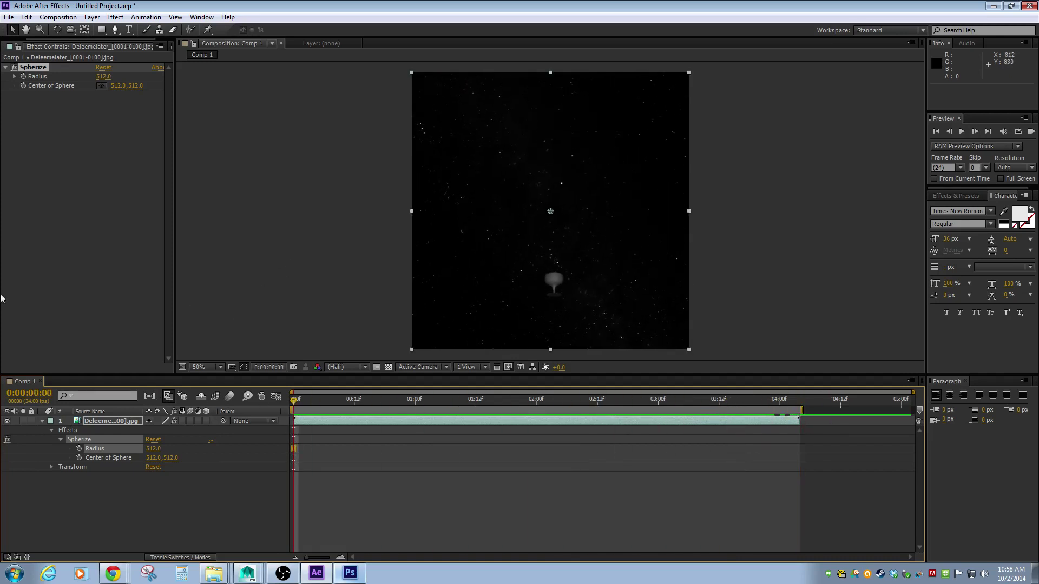
click(8, 17)
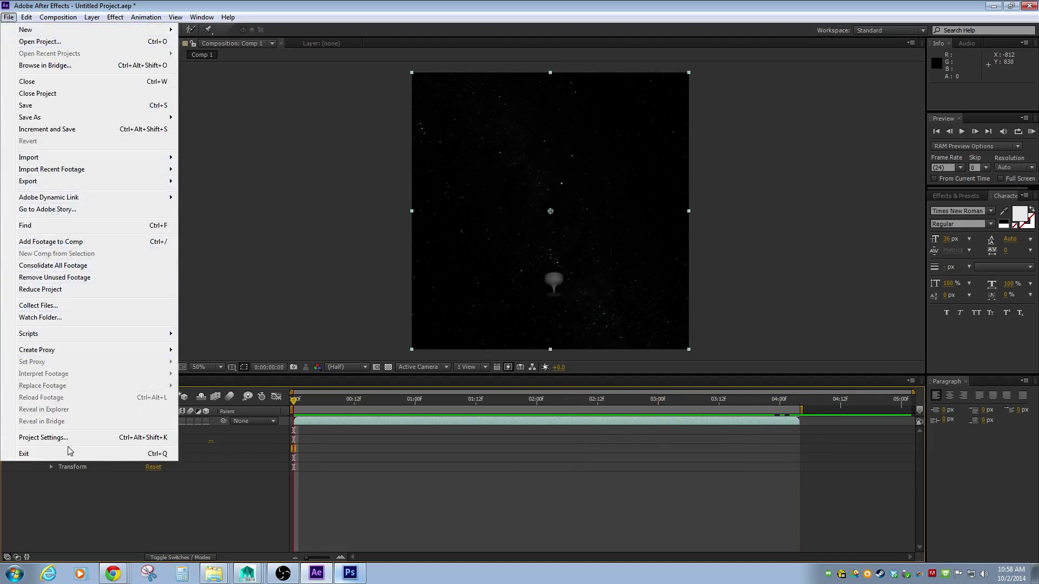
Add Comp 1 to the Render Queue
mouse_move(41, 184)
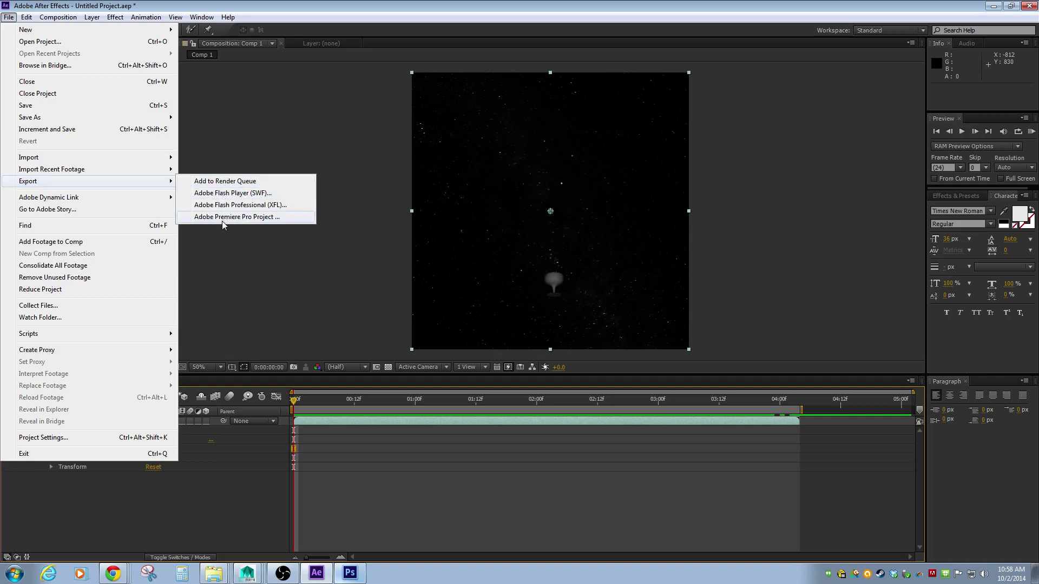
click(223, 182)
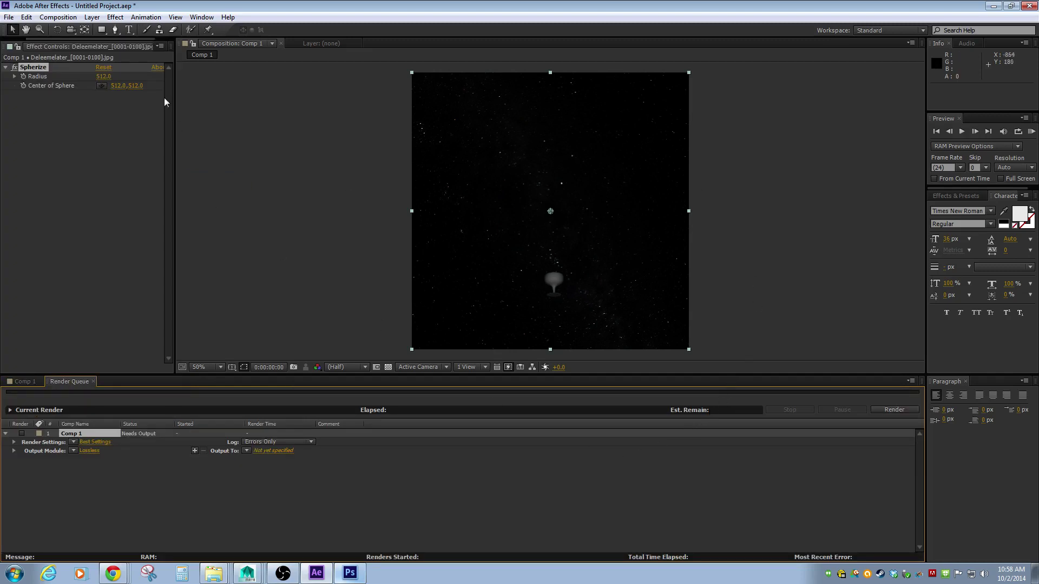
click(8, 17)
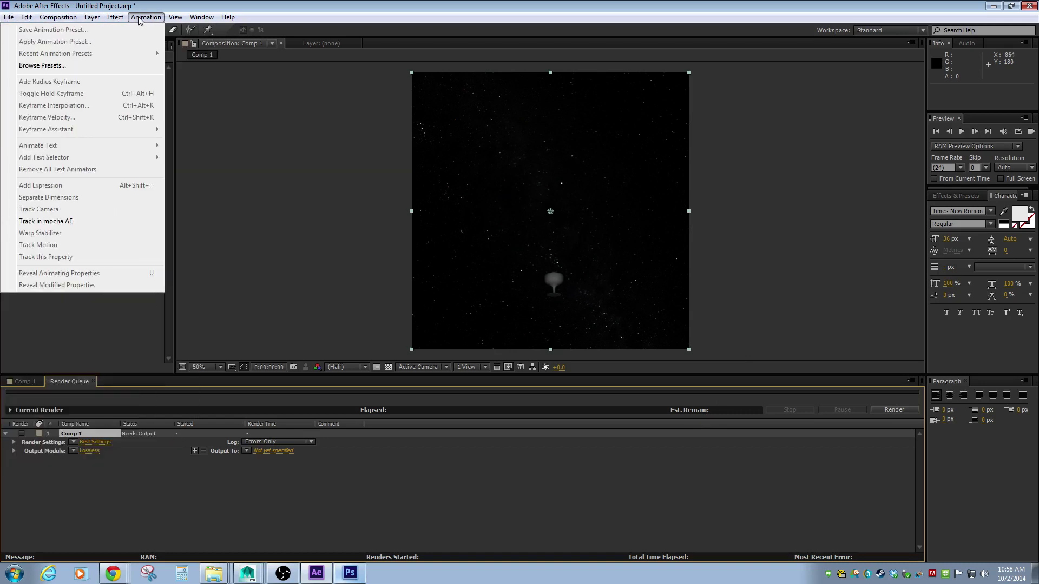
mouse_move(177, 19)
mouse_move(66, 21)
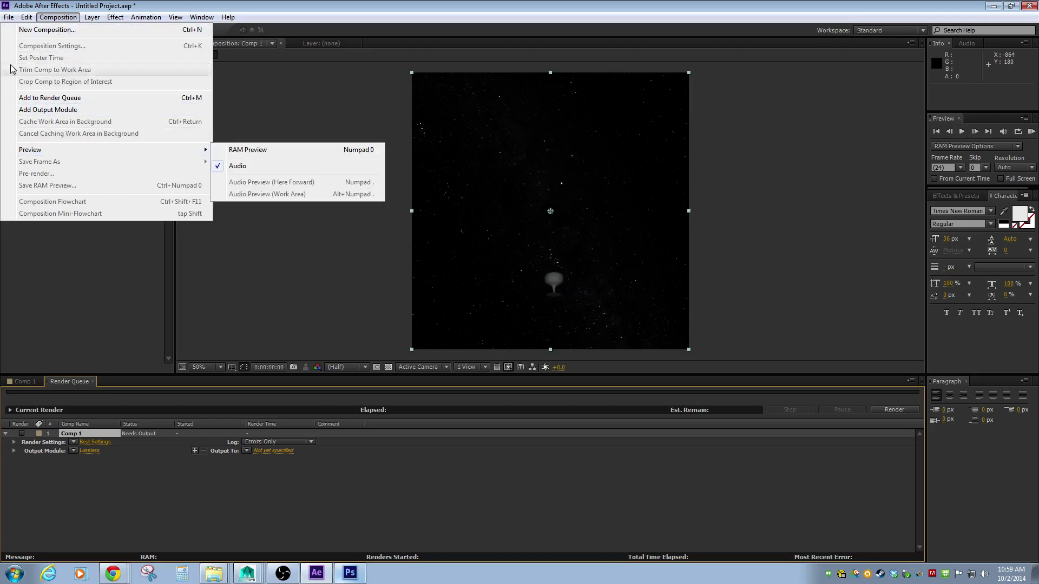
mouse_move(25, 19)
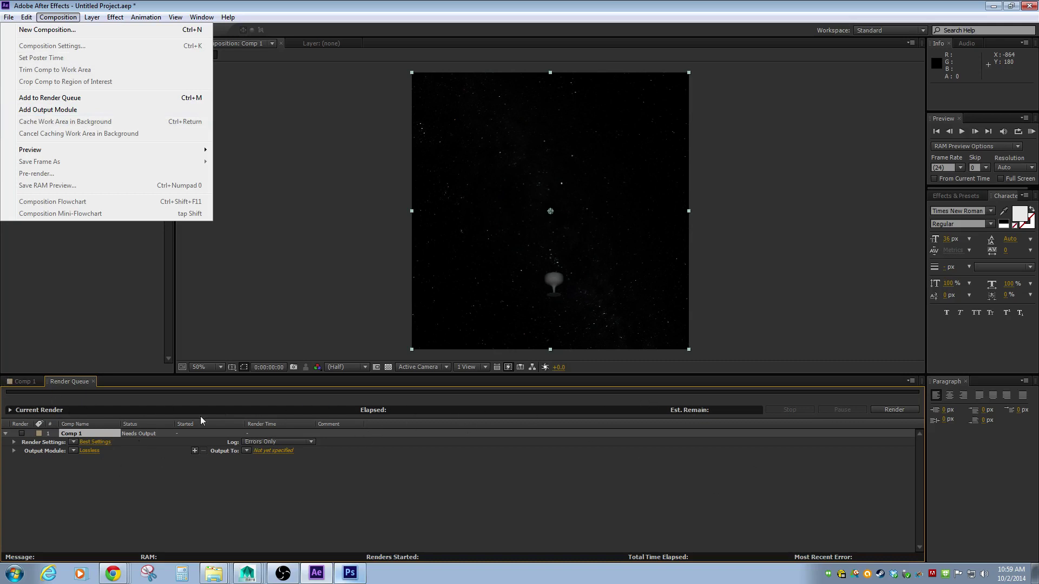
click(178, 517)
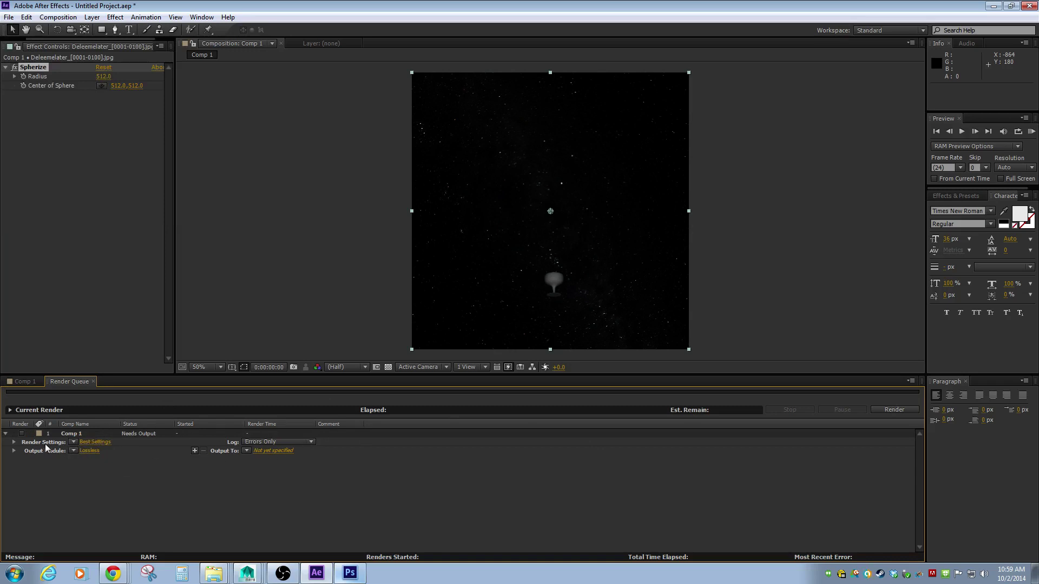
Set the output module preset to H.264 with no post-render action and open its settings
click(14, 442)
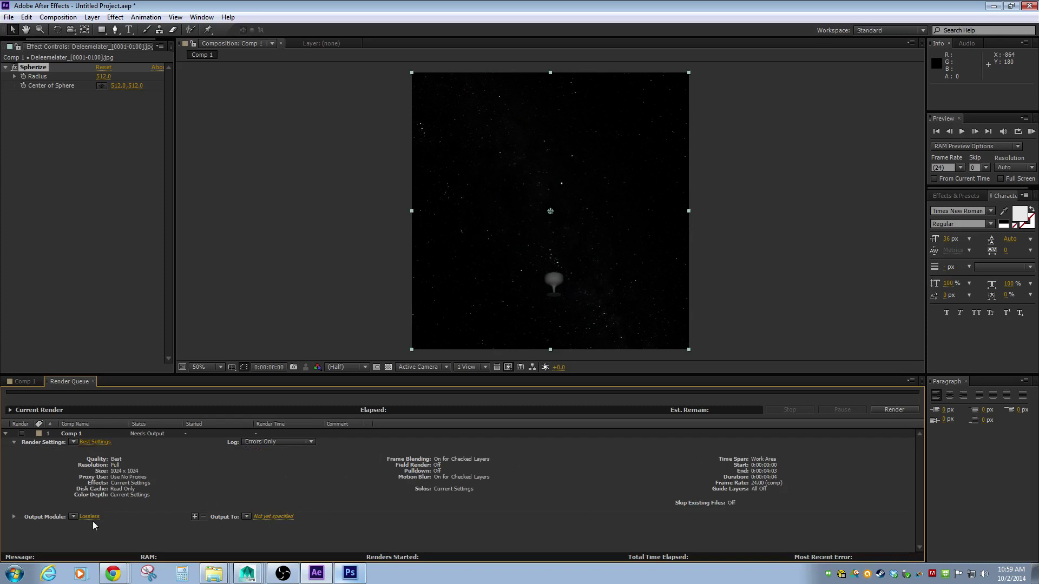
click(73, 518)
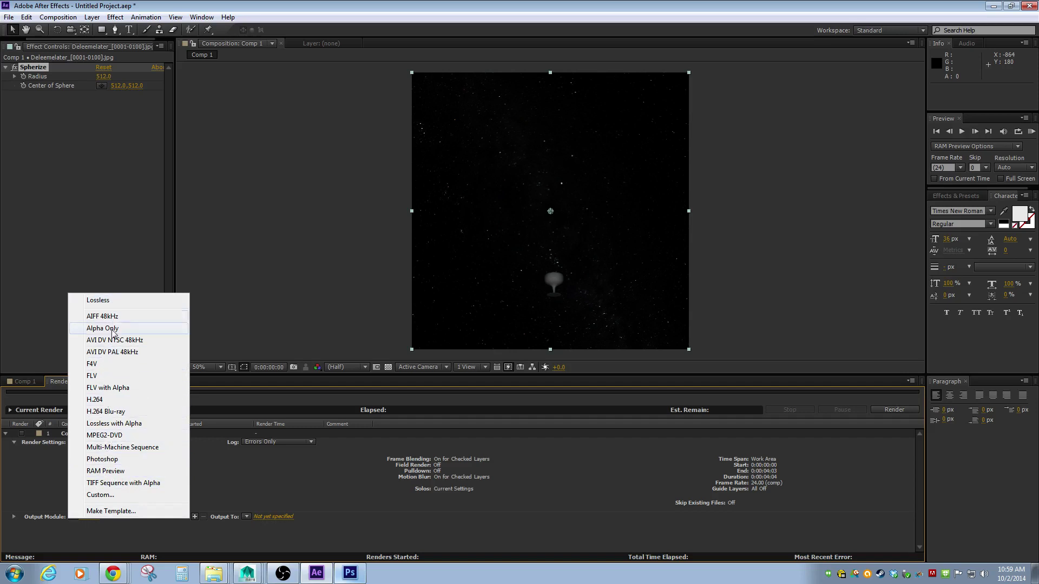
click(100, 401)
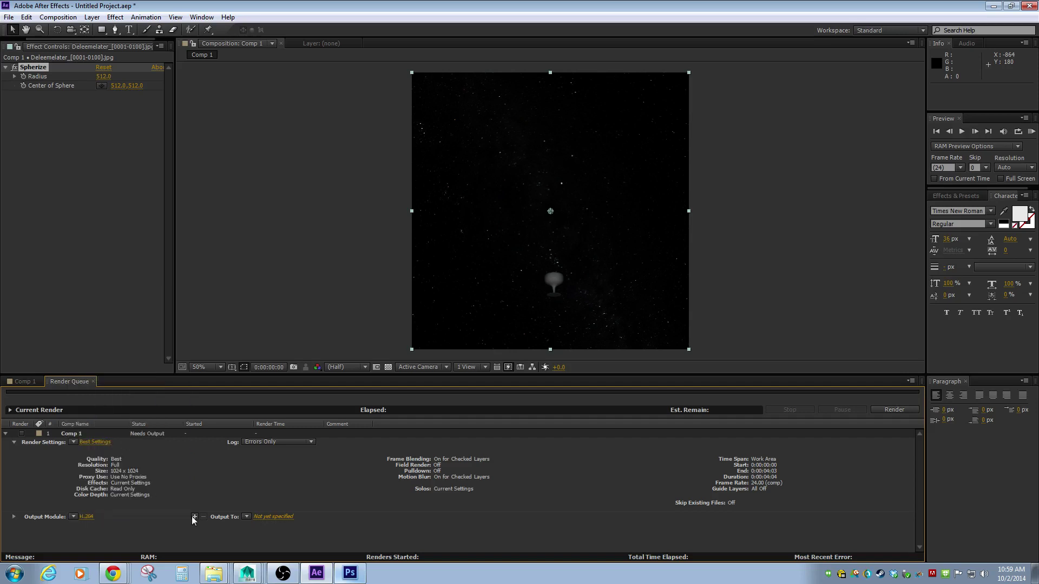
click(73, 516)
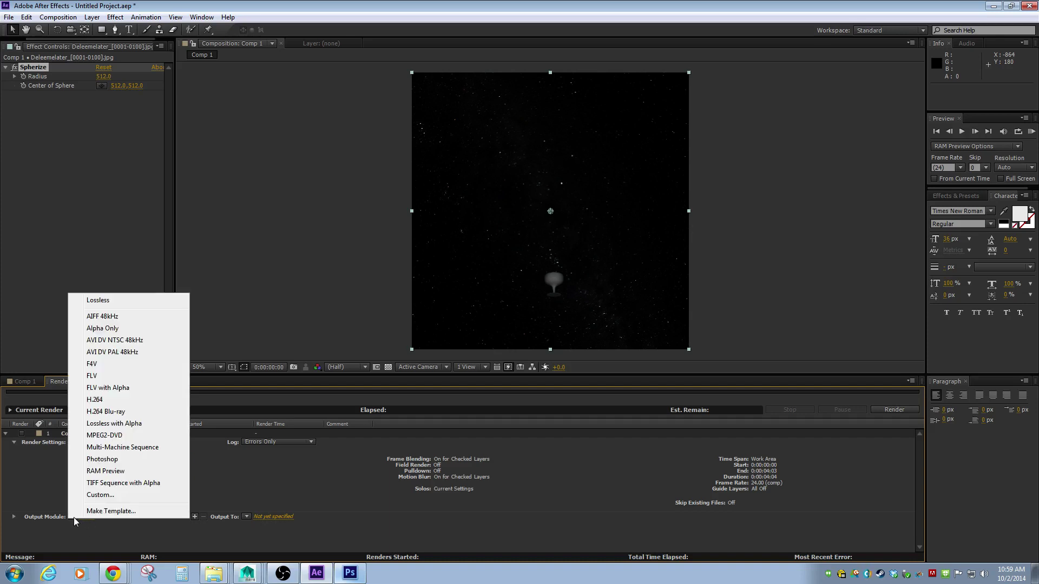
click(14, 517)
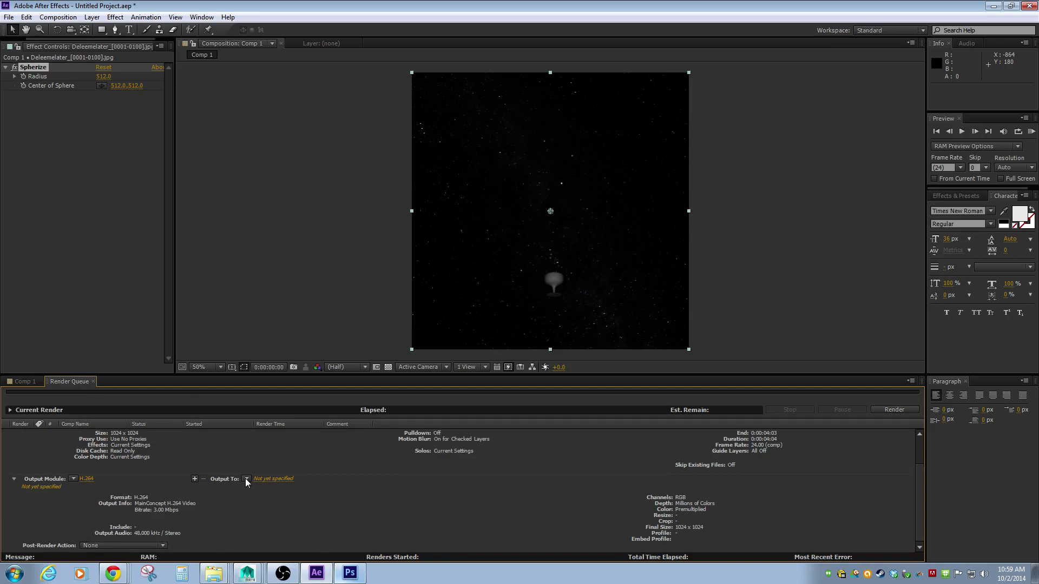
click(163, 547)
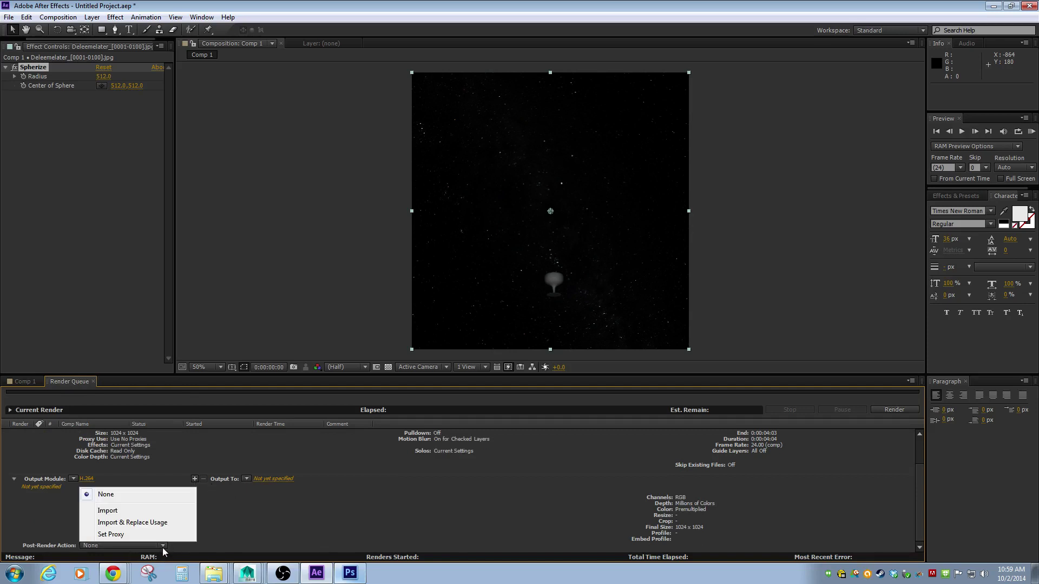
click(305, 541)
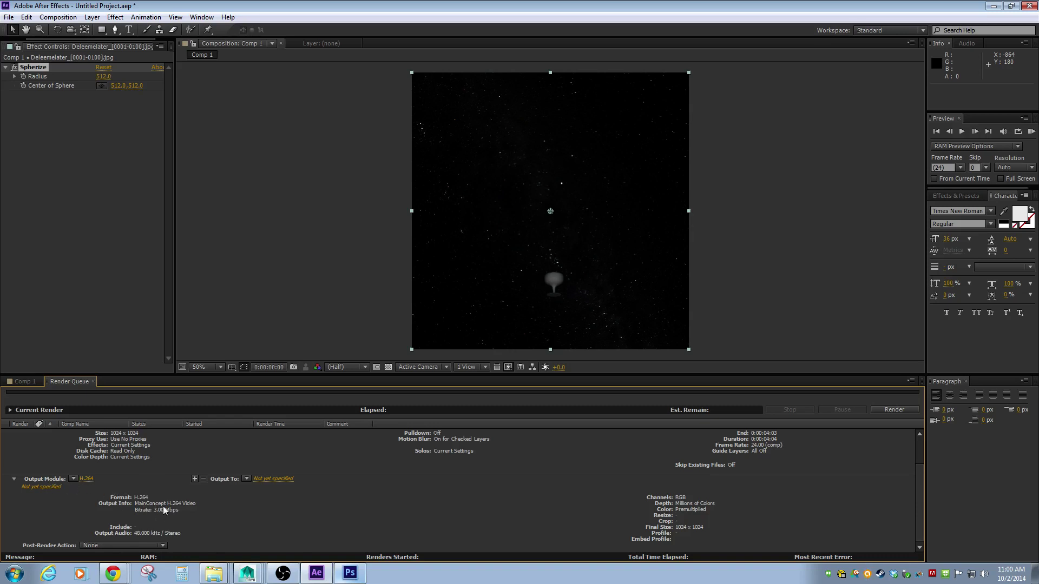
click(86, 479)
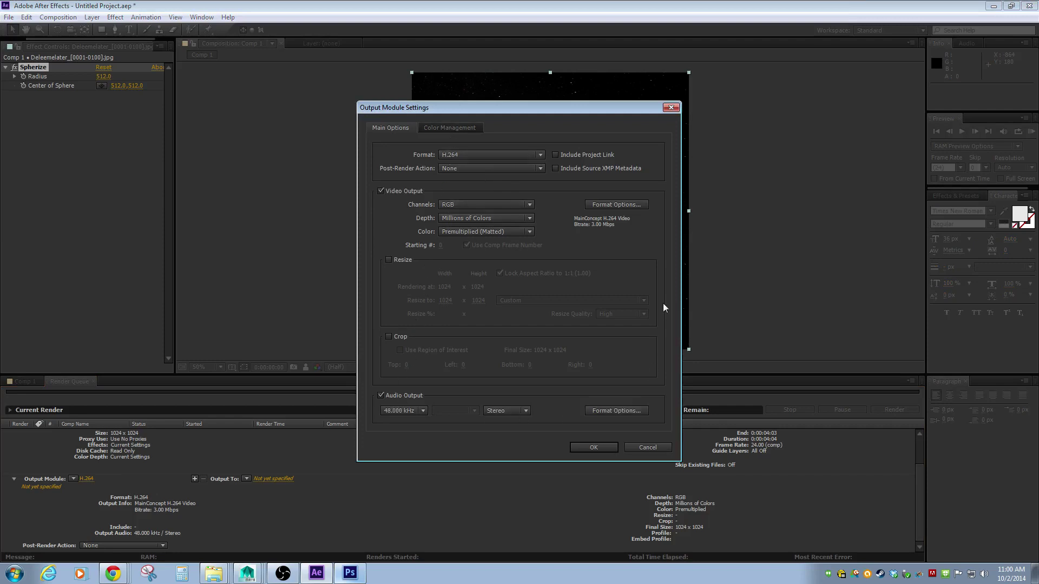
Raise the H.264 bitrate, then switch the format to H.264 Blu-ray at 20 Mbps
click(626, 204)
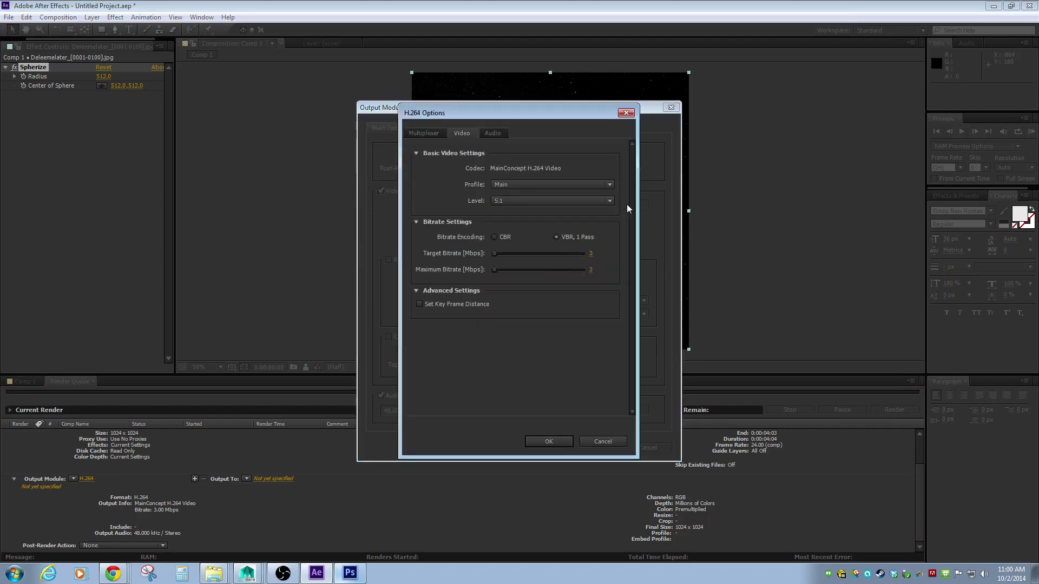
drag(495, 254, 557, 254)
click(548, 441)
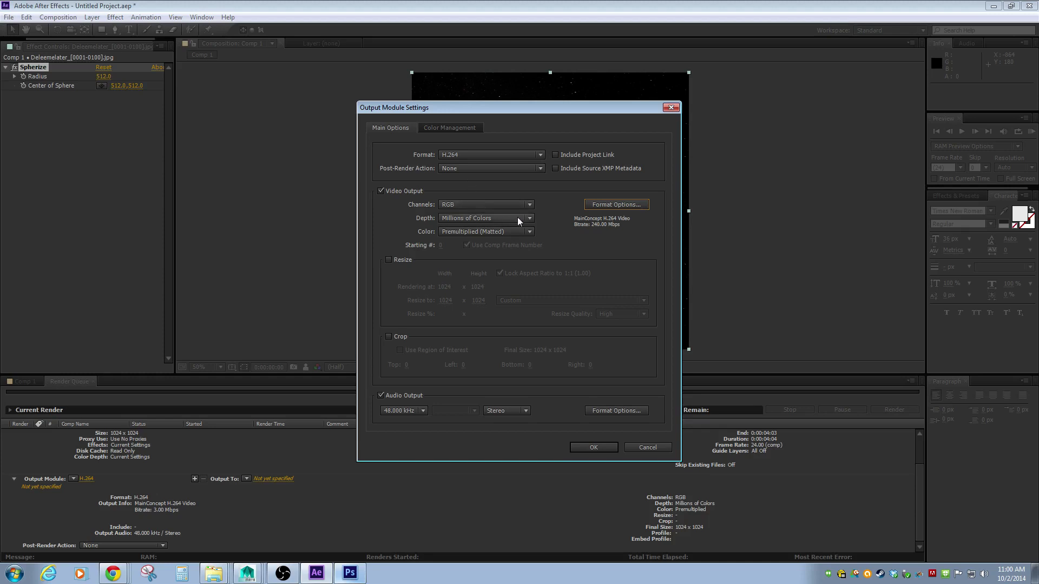
click(521, 167)
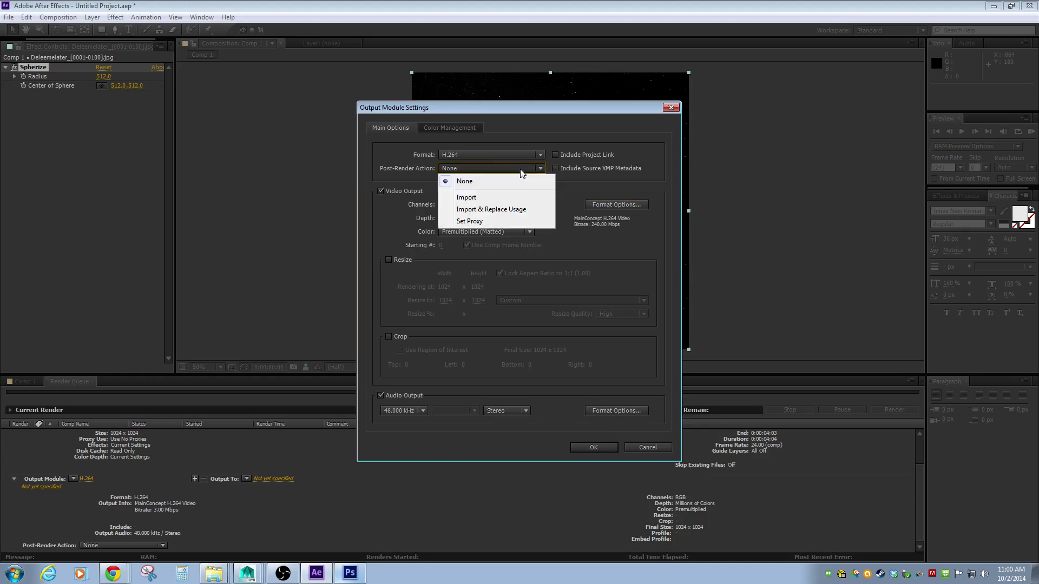
click(523, 165)
click(519, 155)
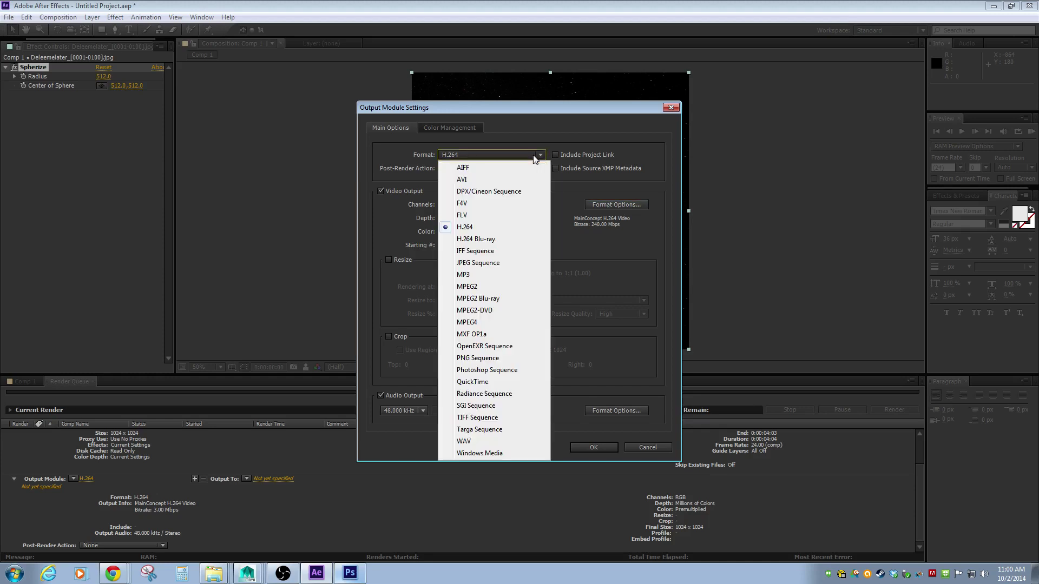
click(486, 236)
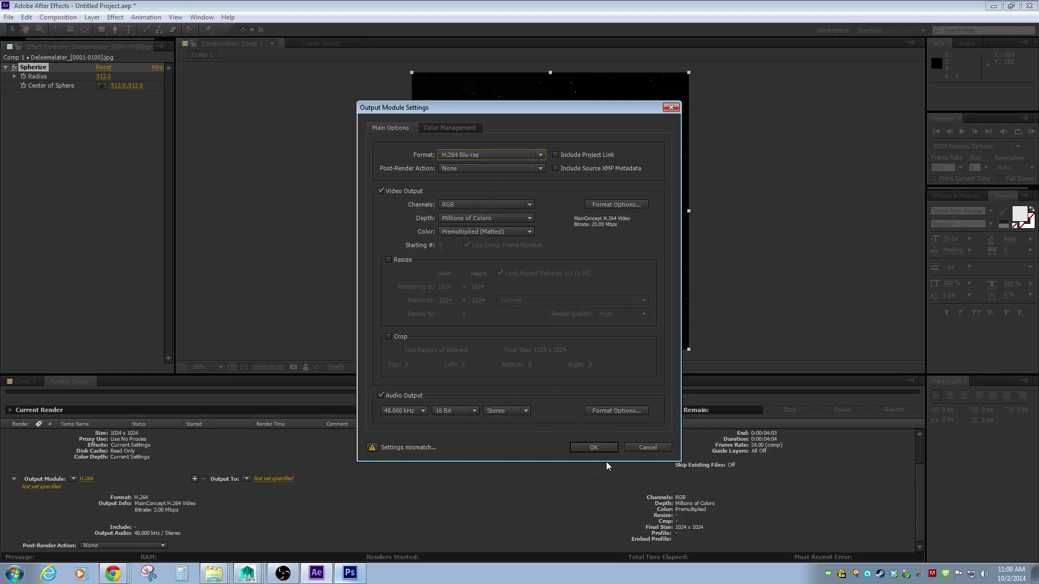
click(595, 448)
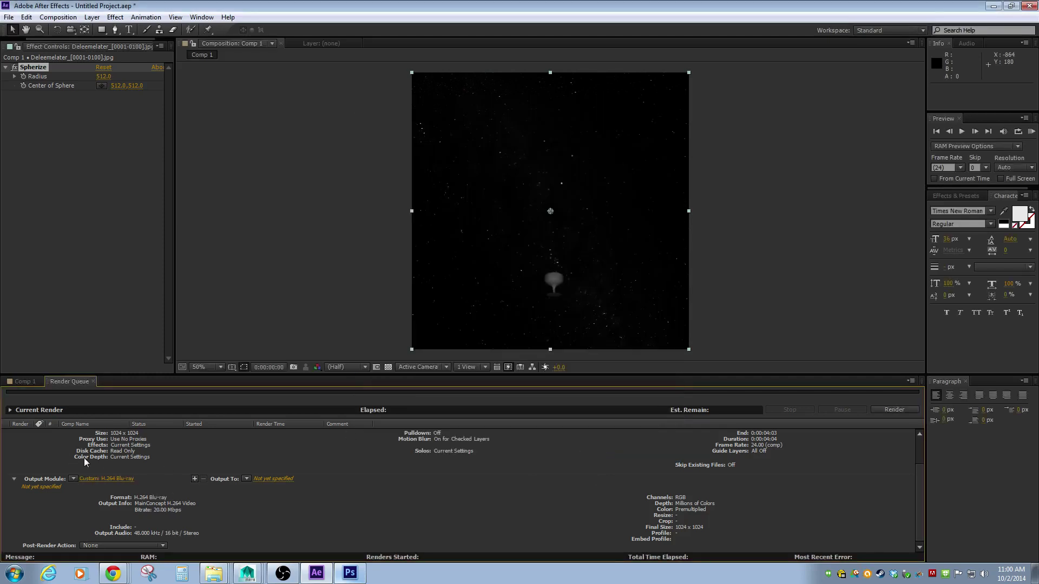
Apply the H.264 Blu-ray output module preset to Comp 1 and try to render
click(82, 479)
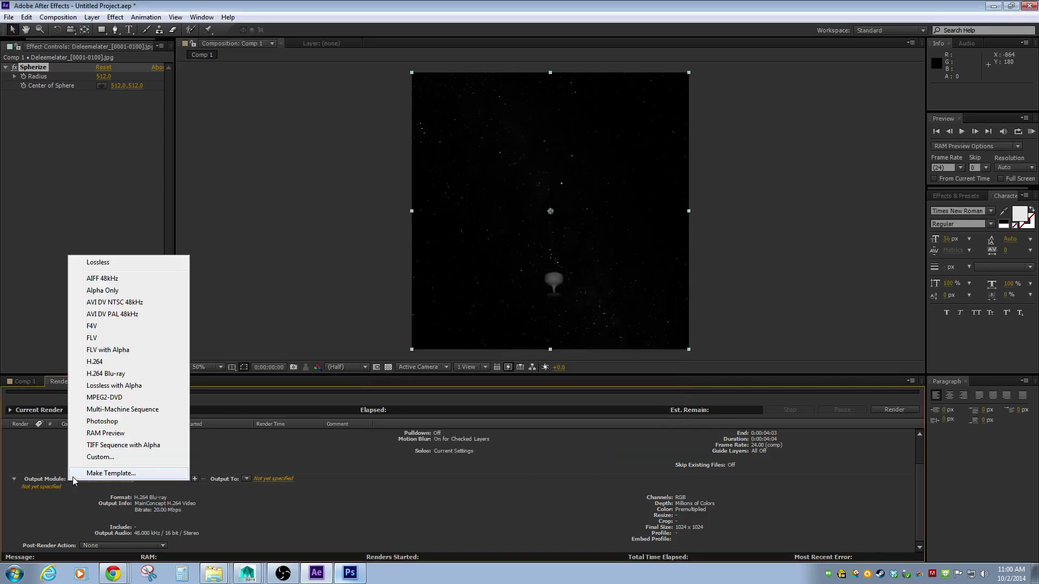
click(108, 374)
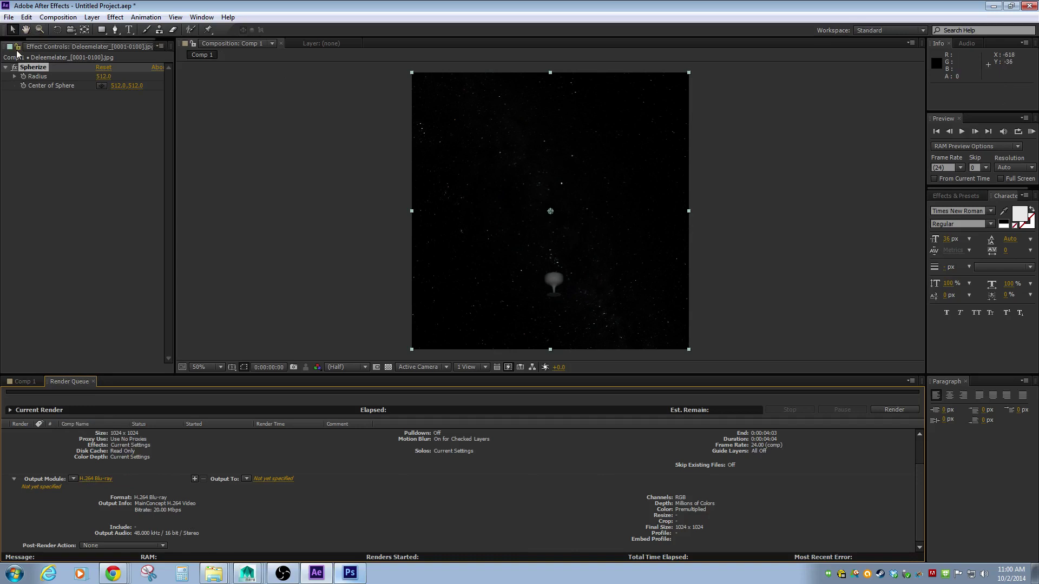
click(900, 410)
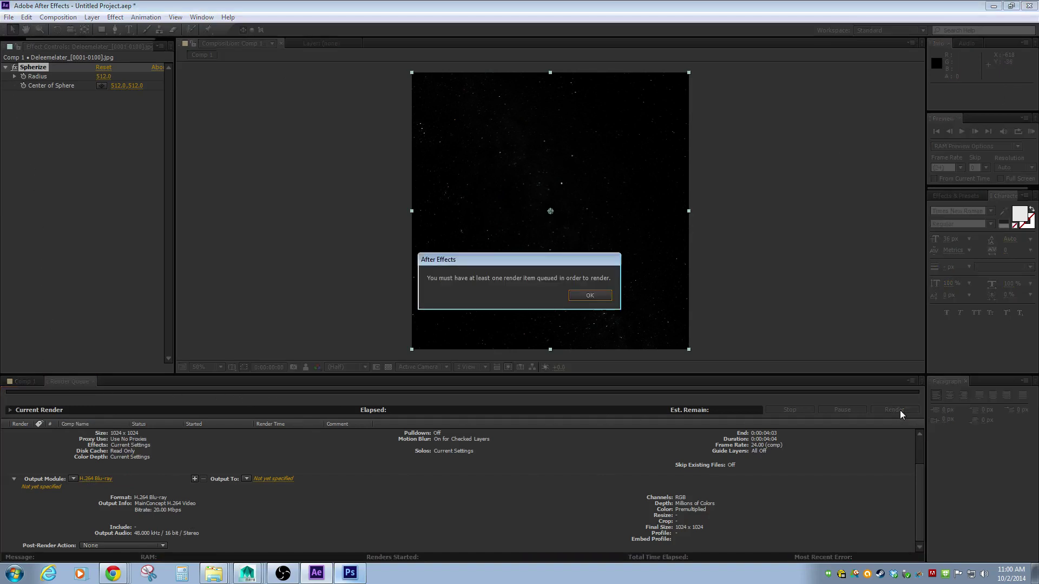
Dismiss the no-items warning, retry the render, and dismiss the missing-destination alert
click(588, 295)
scroll(182, 463, up, 2)
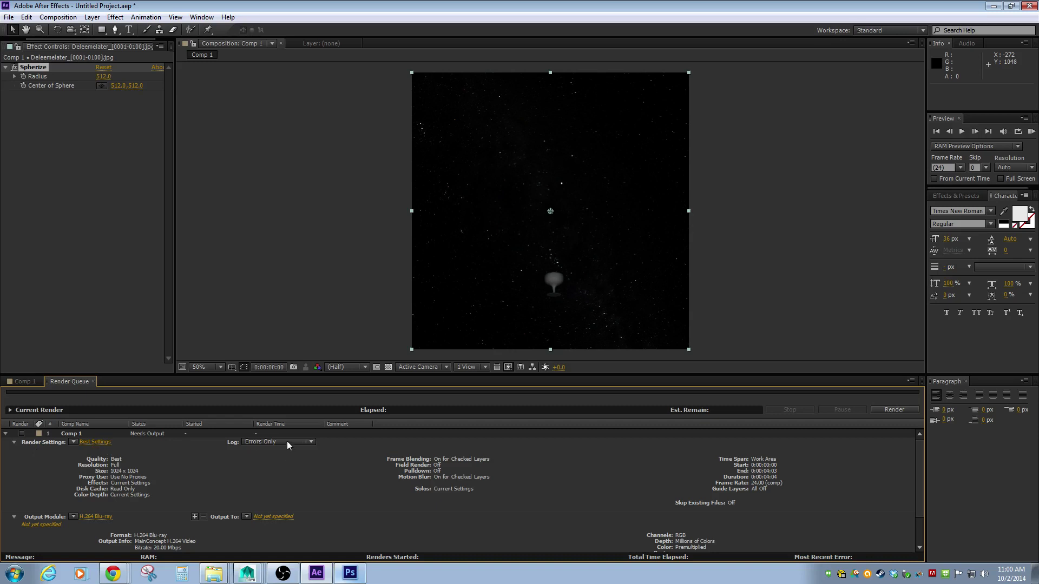
click(21, 434)
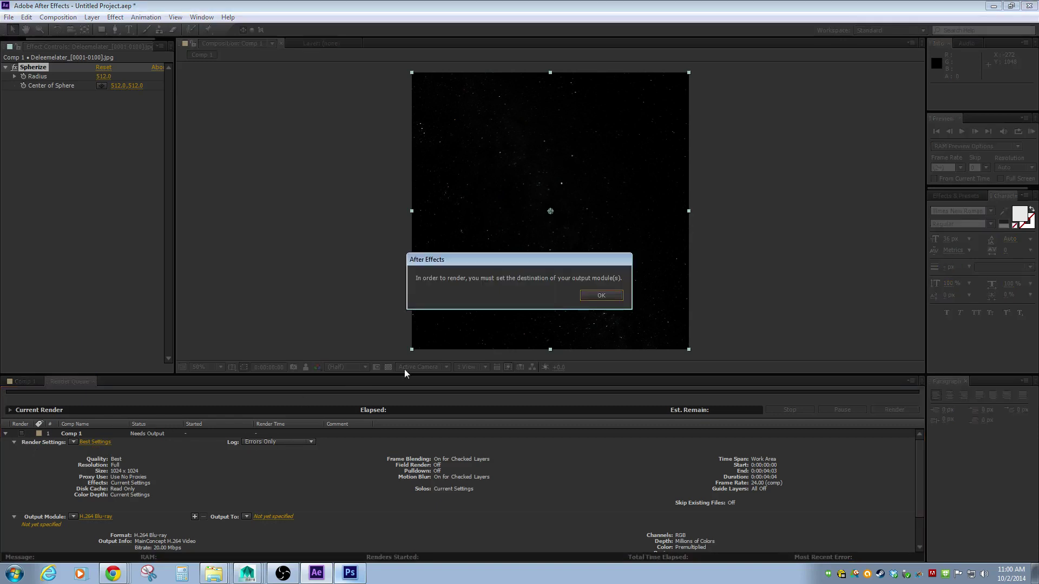
click(592, 296)
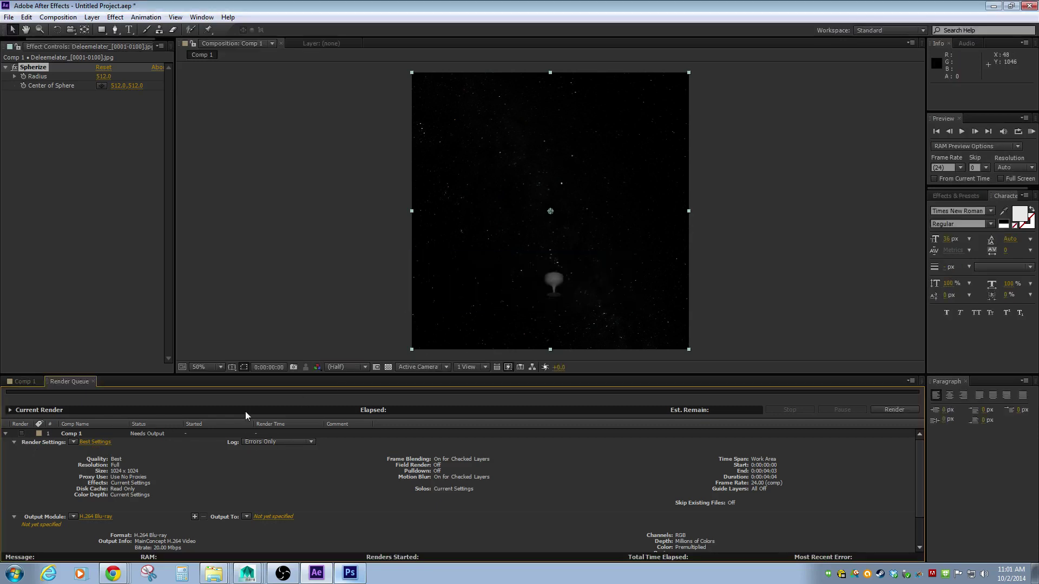
scroll(325, 497, down, 2)
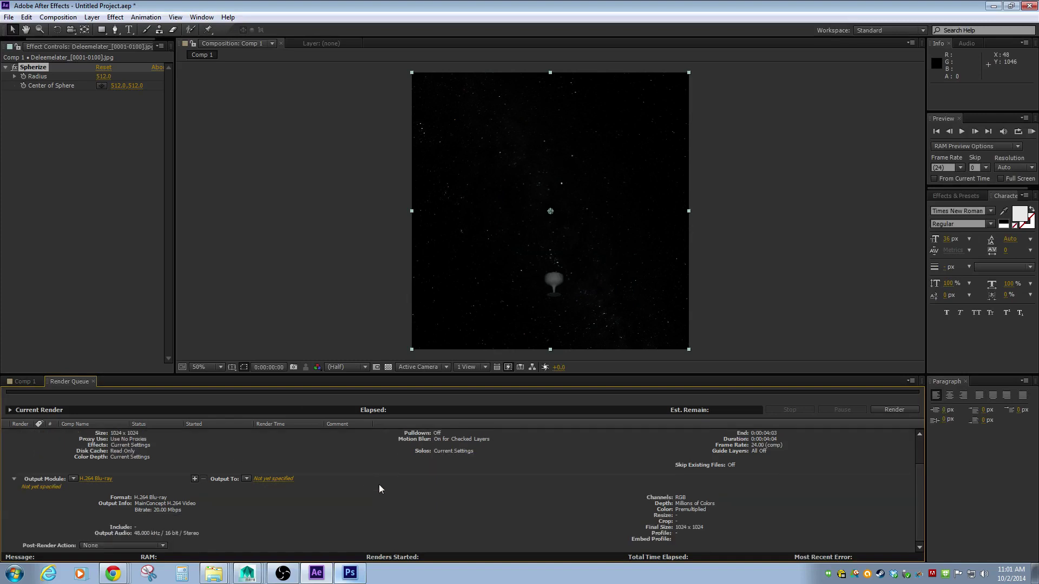
scroll(320, 460, up, 2)
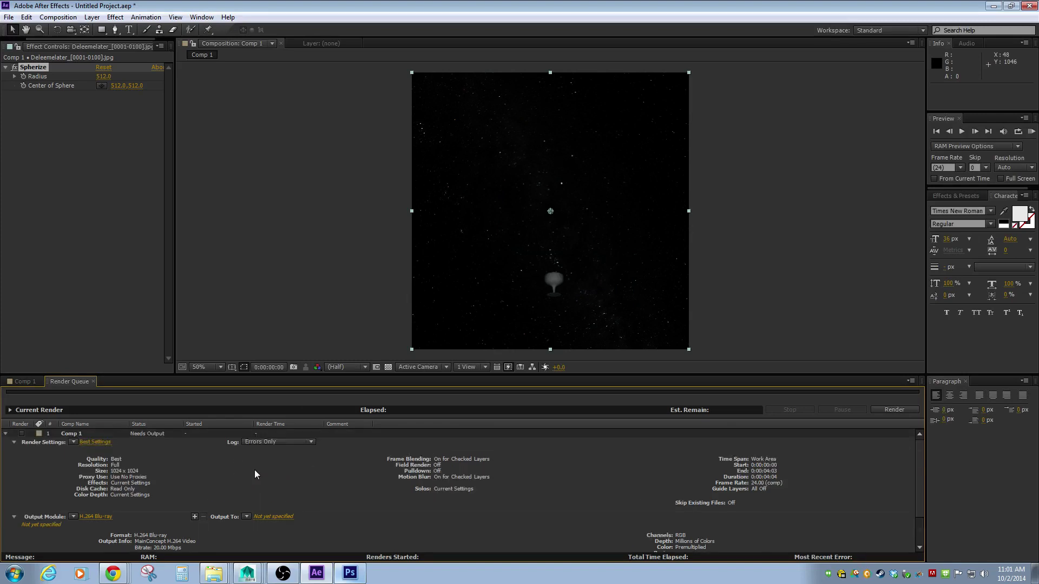
Confirm Comp 1's Best Settings render settings covering the work area
click(49, 17)
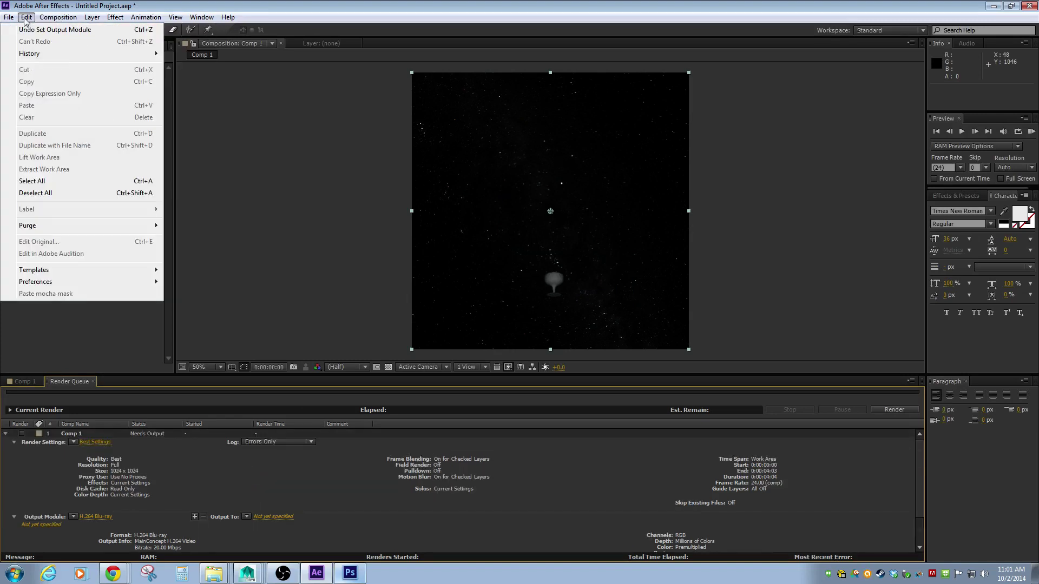
mouse_move(8, 21)
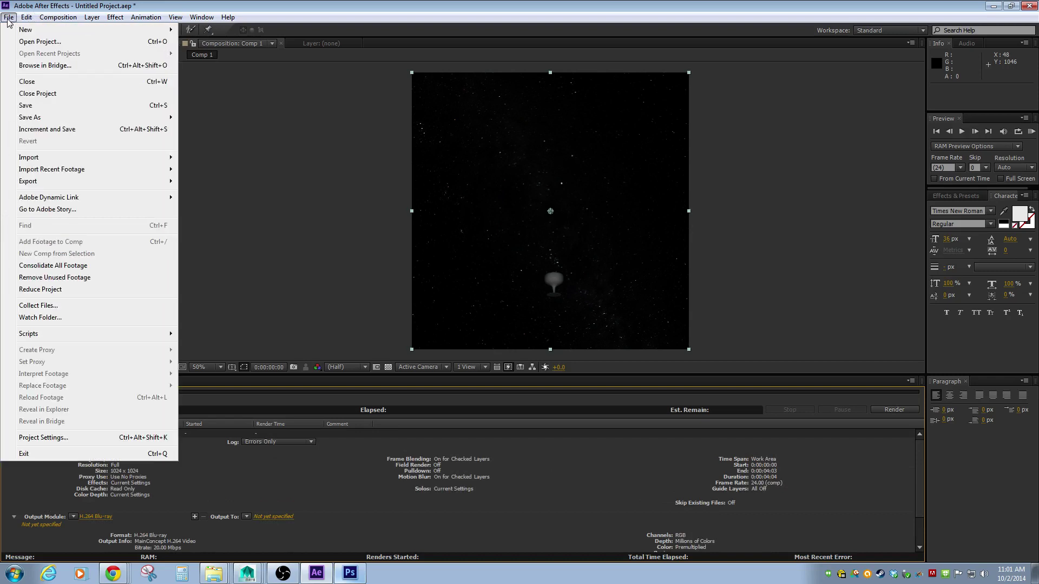
mouse_move(50, 20)
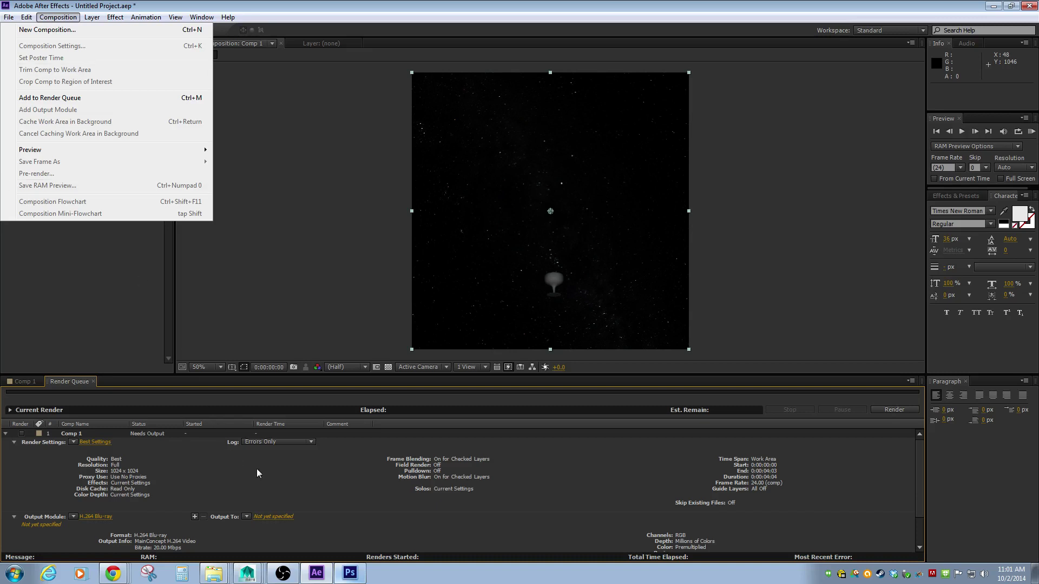
click(276, 477)
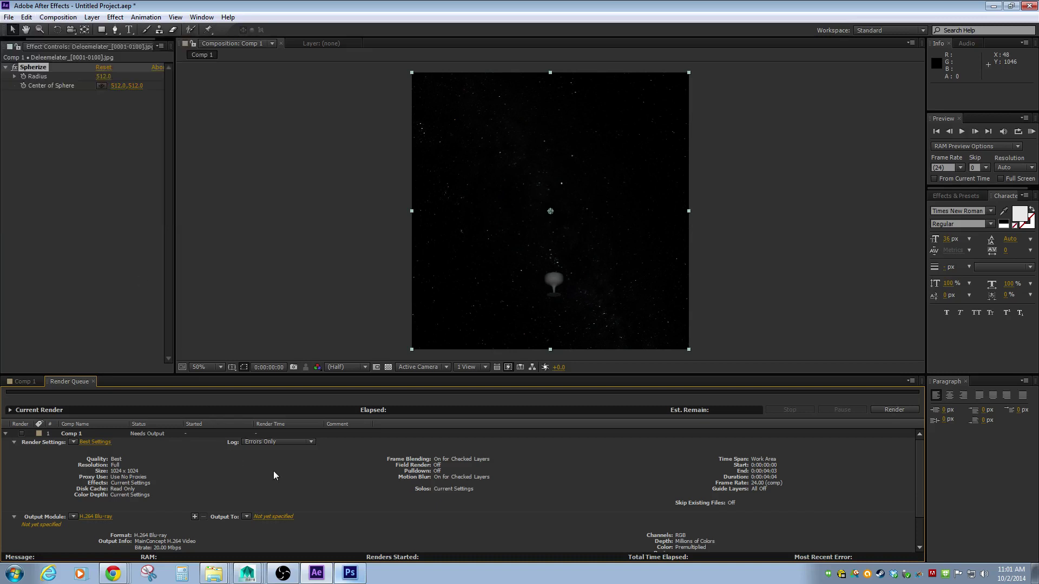
click(95, 442)
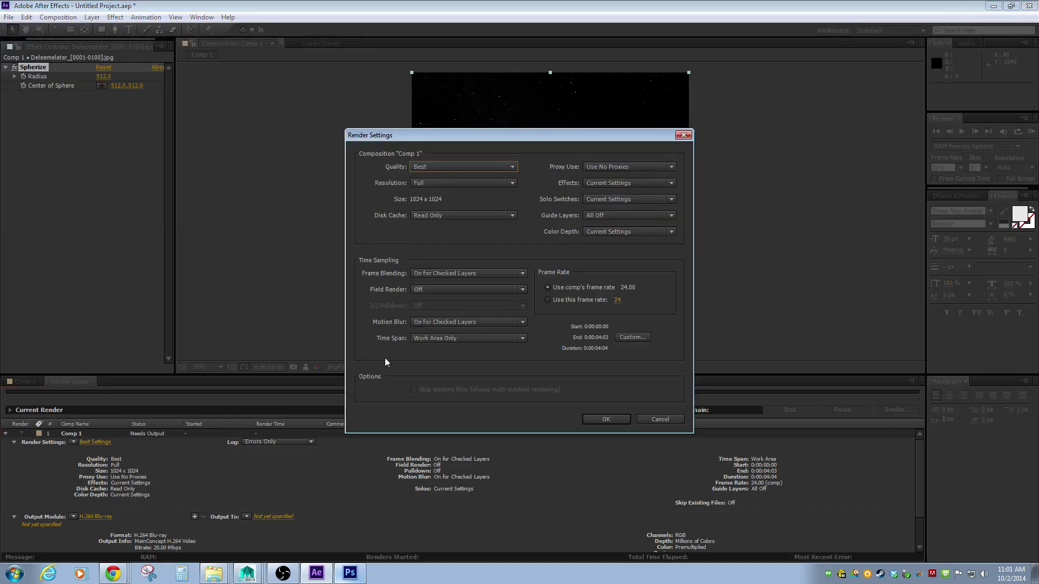
click(614, 418)
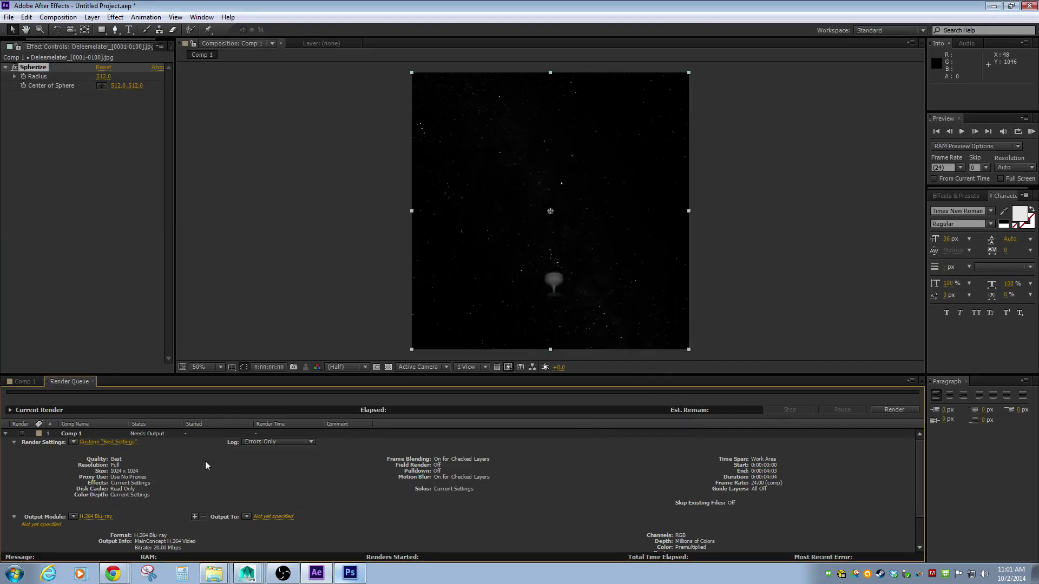
scroll(249, 467, down, 2)
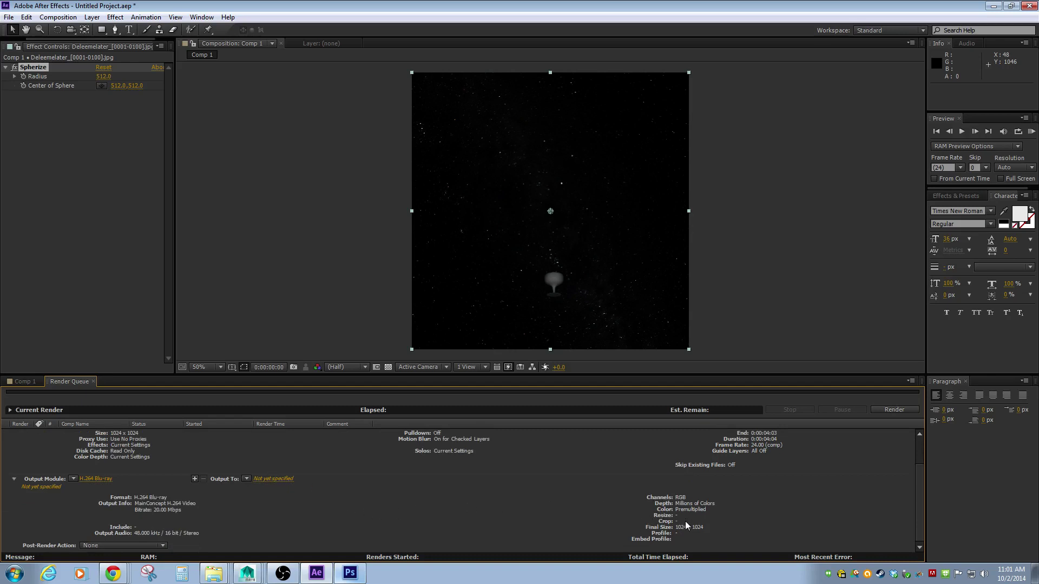
Browse the File and Composition menus, check Comp 1's Spherize timeline, and return to the Render Queue
click(8, 18)
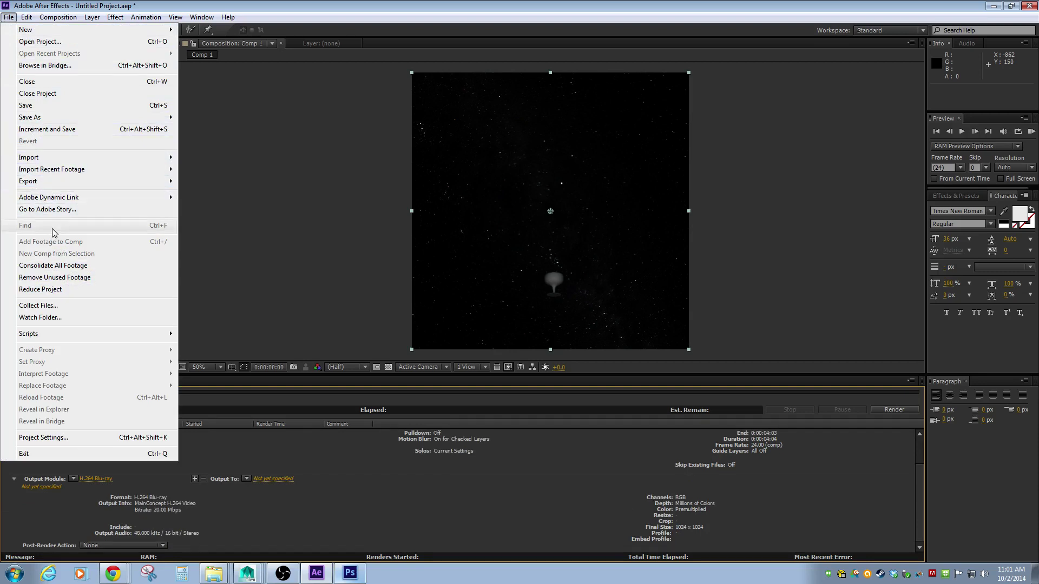
click(447, 489)
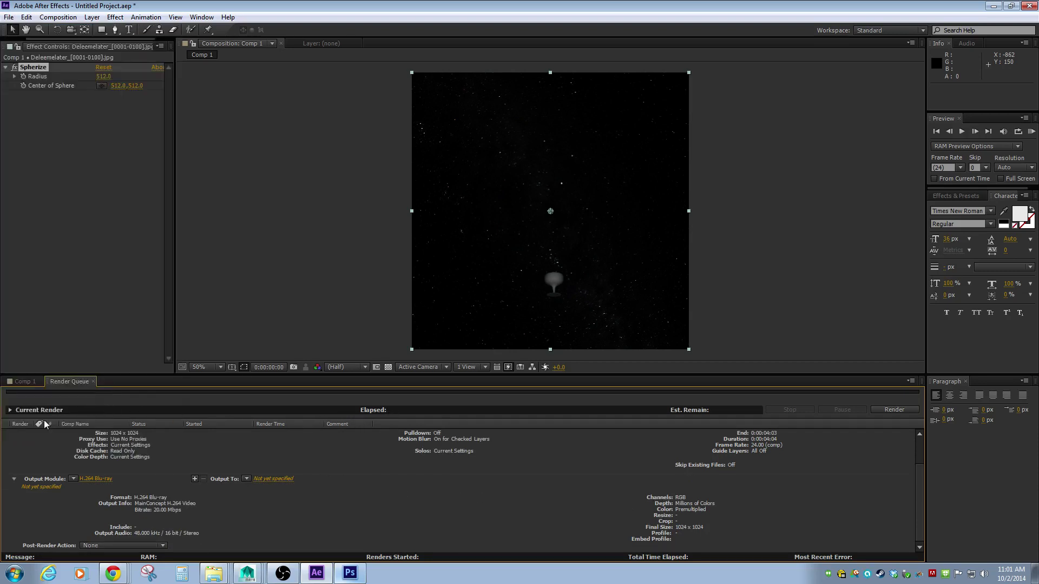
scroll(202, 462, up, 2)
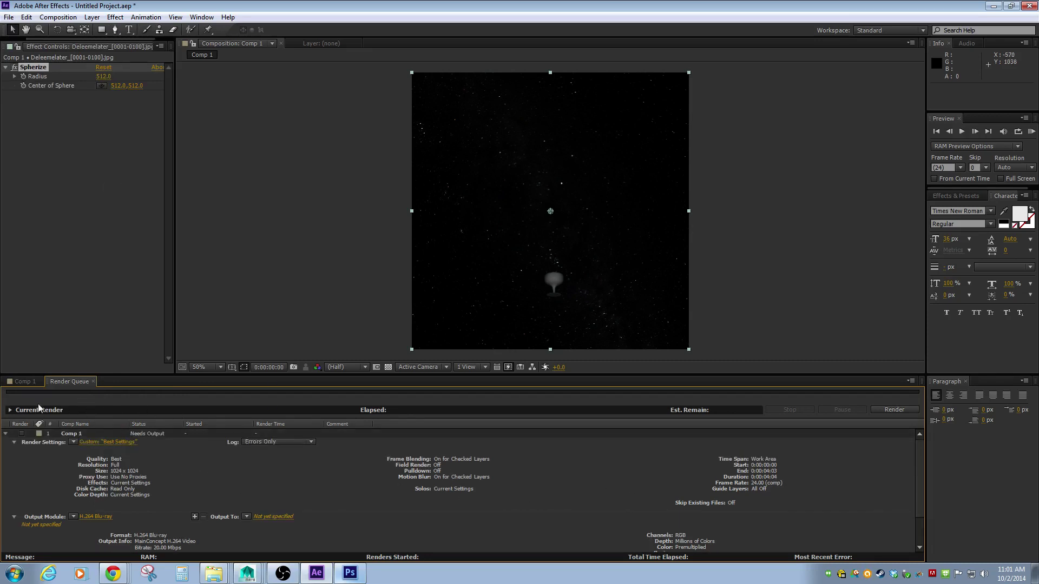
click(24, 381)
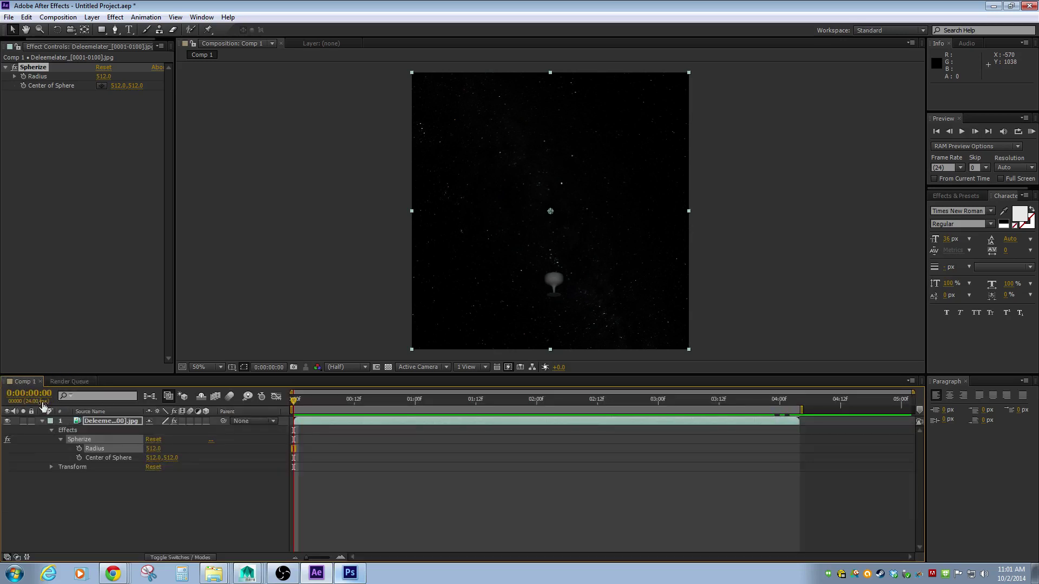
click(59, 17)
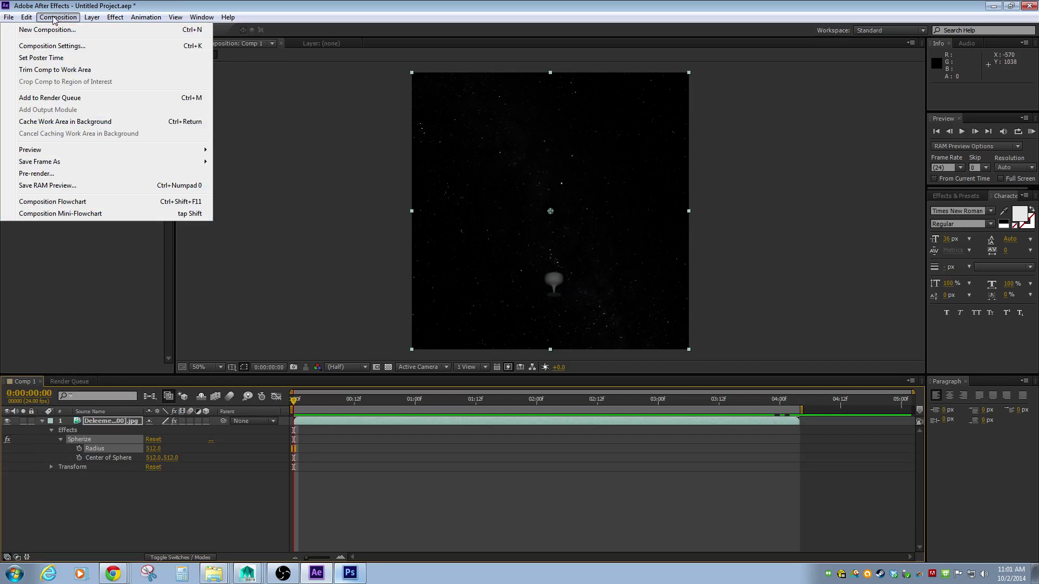
mouse_move(26, 18)
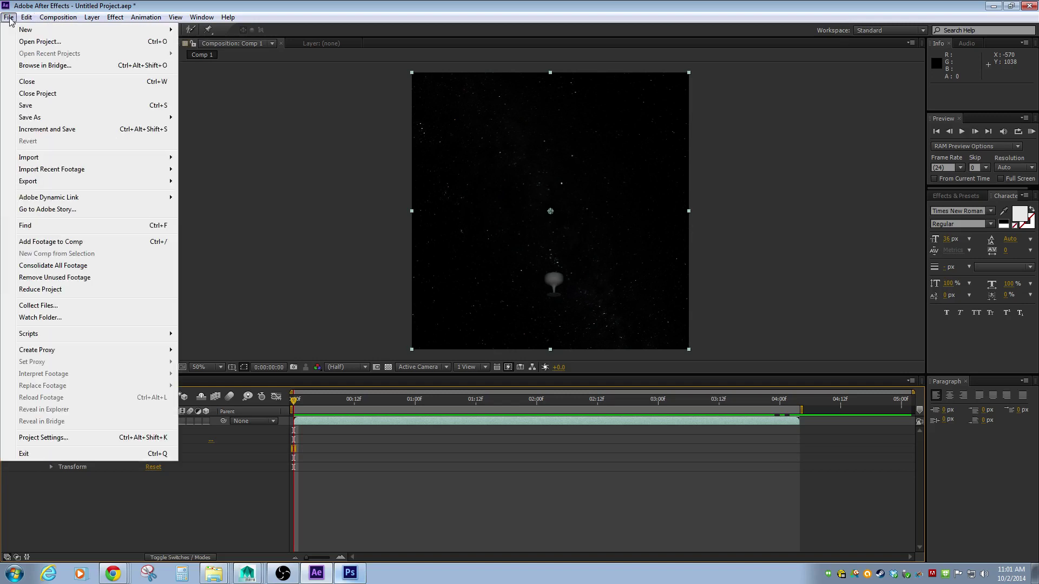
click(423, 522)
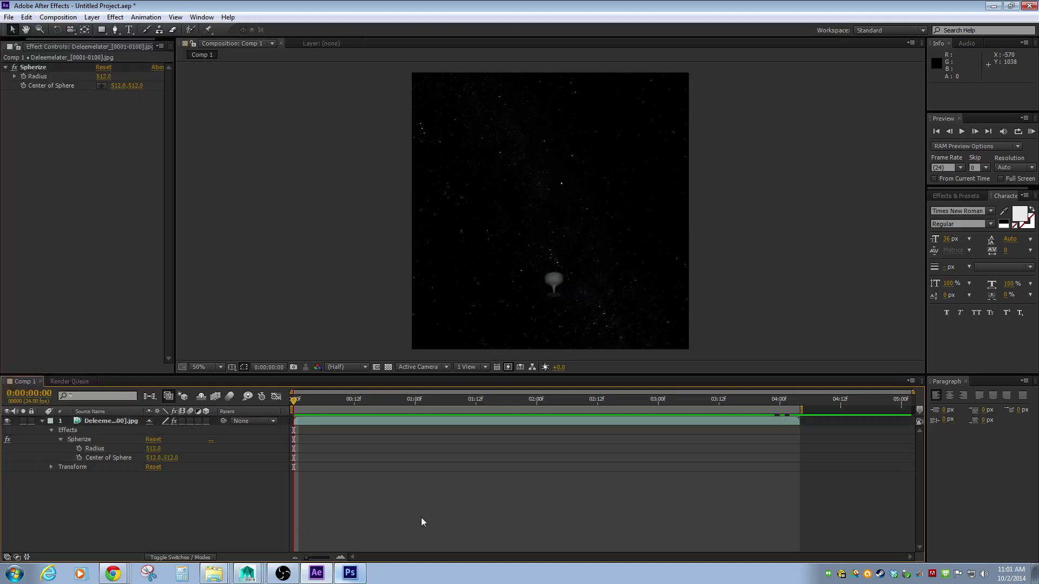
click(70, 381)
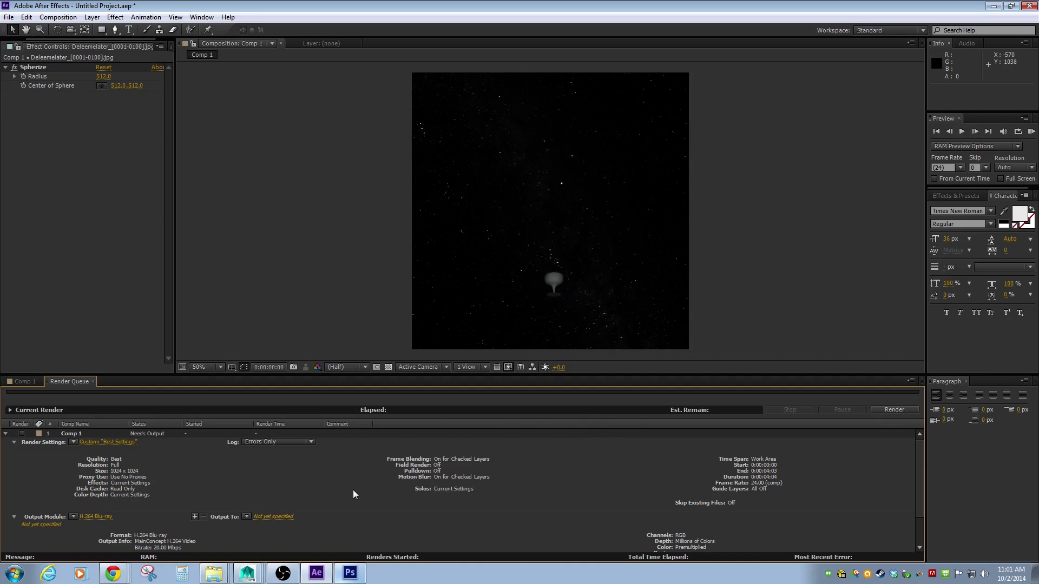
scroll(341, 494, down, 2)
Switch Comp 1's output module format to H.264
click(275, 479)
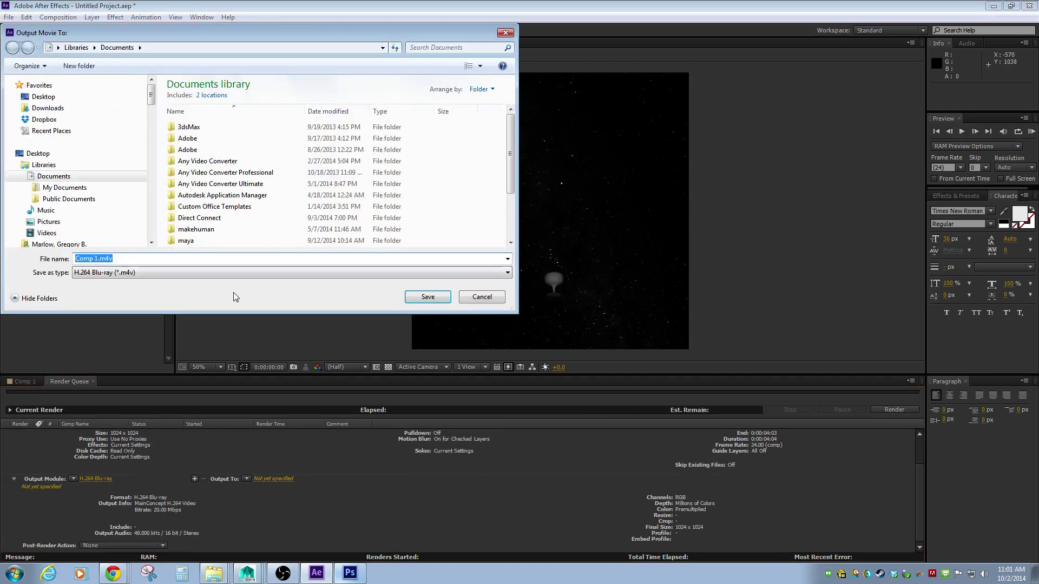
click(469, 273)
click(474, 275)
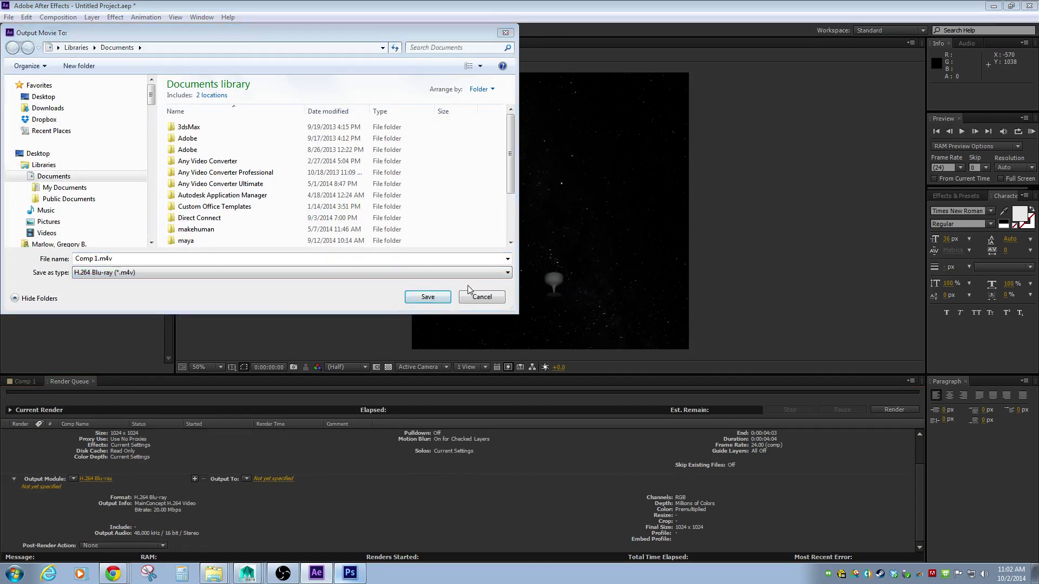
click(478, 297)
click(82, 478)
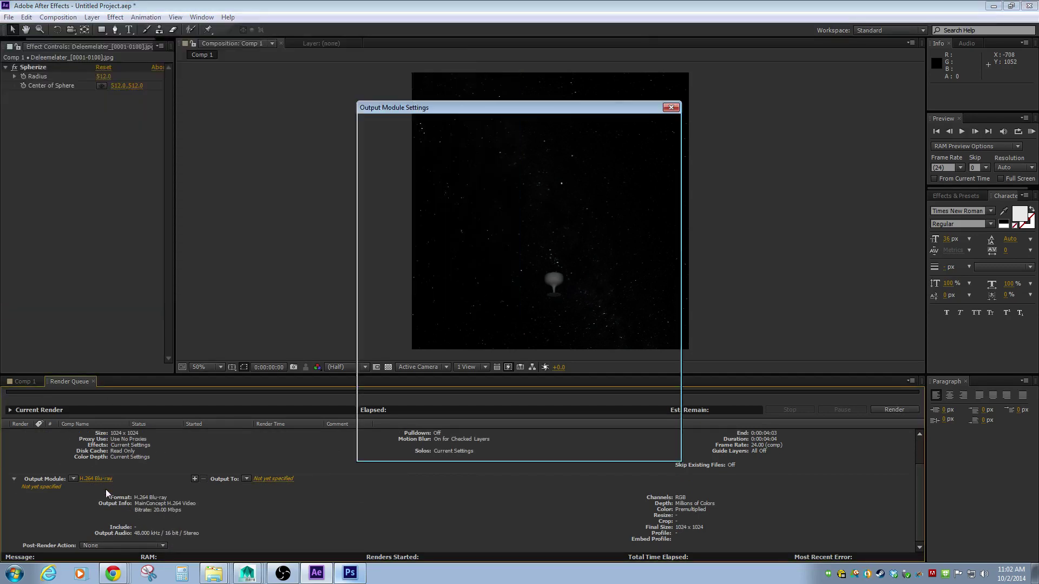
click(486, 155)
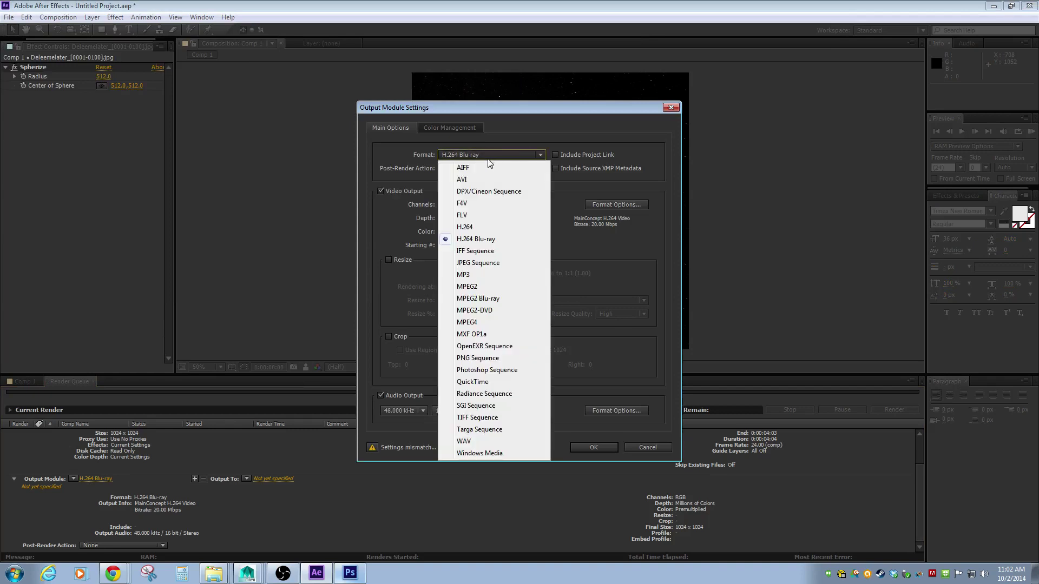
click(468, 233)
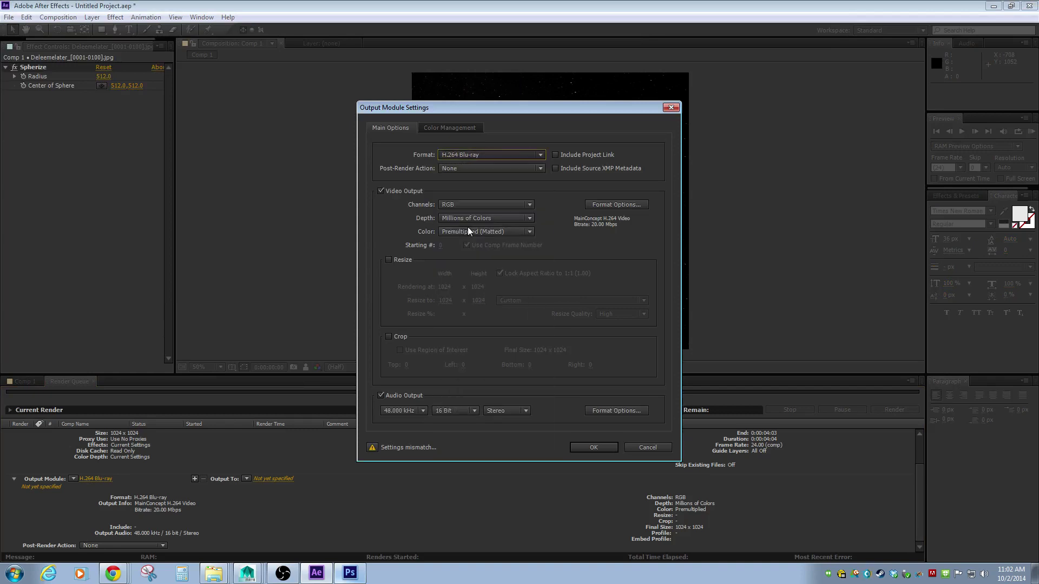
Set the H.264 encoding options to a 20 Mbps bitrate and confirm the output module
click(610, 205)
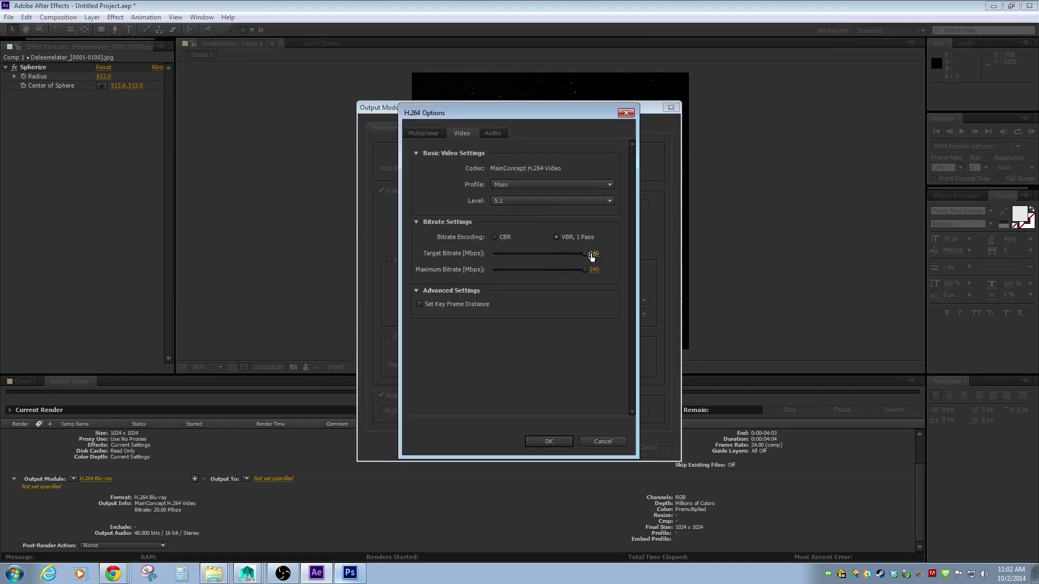
drag(532, 256, 512, 260)
click(597, 253)
text(20)
key(Return)
click(548, 442)
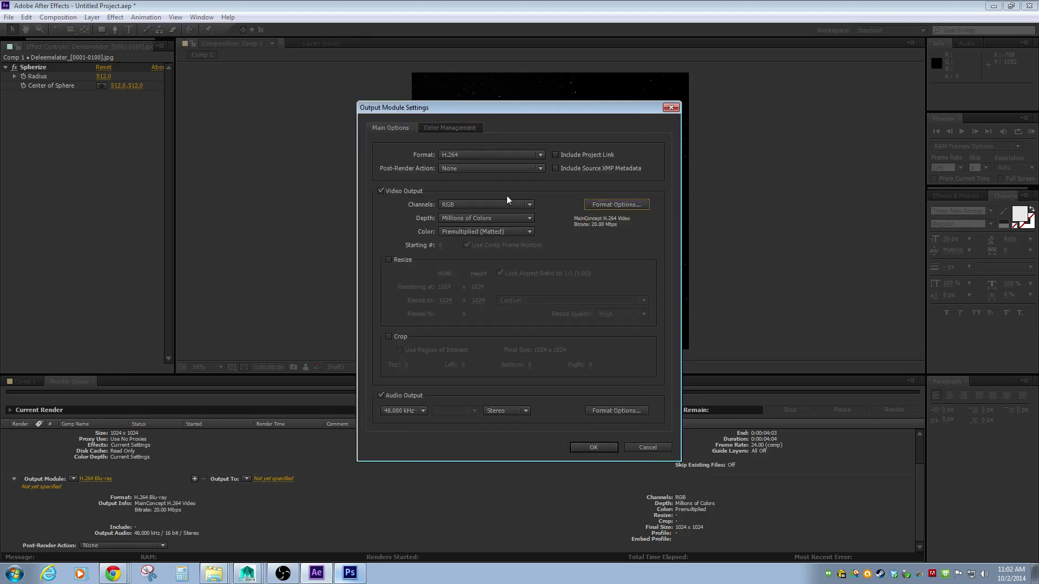
click(598, 449)
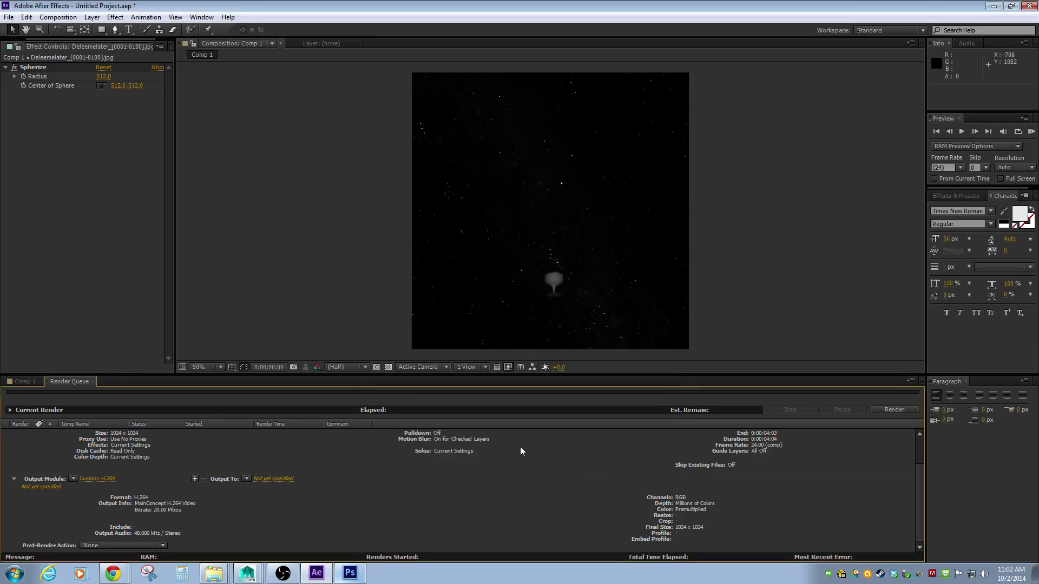
Save the output to the Desktop as Goblet in the sky.mp4 and start rendering
click(269, 479)
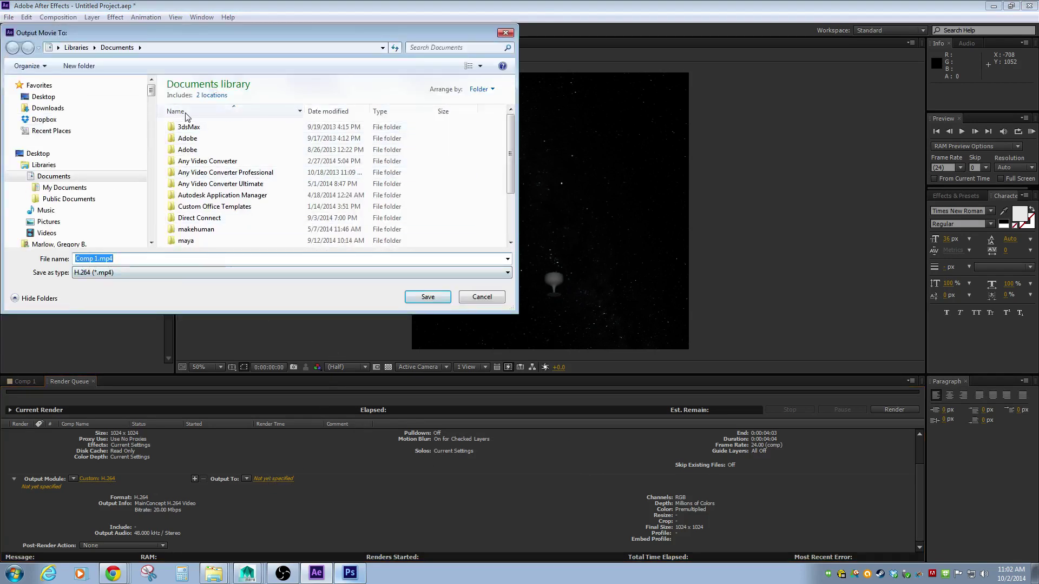
click(36, 153)
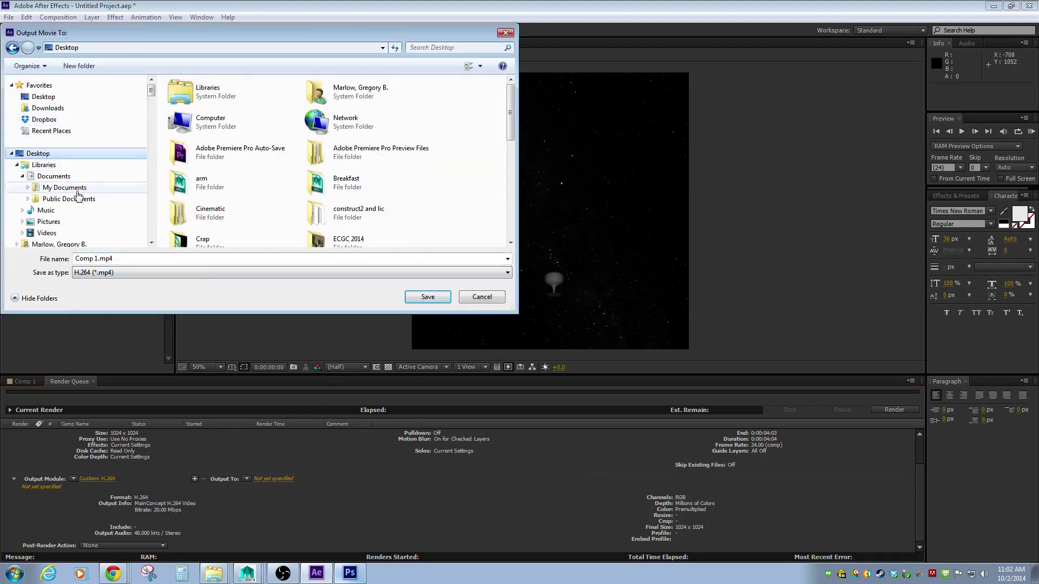
click(94, 258)
drag(97, 259, 75, 259)
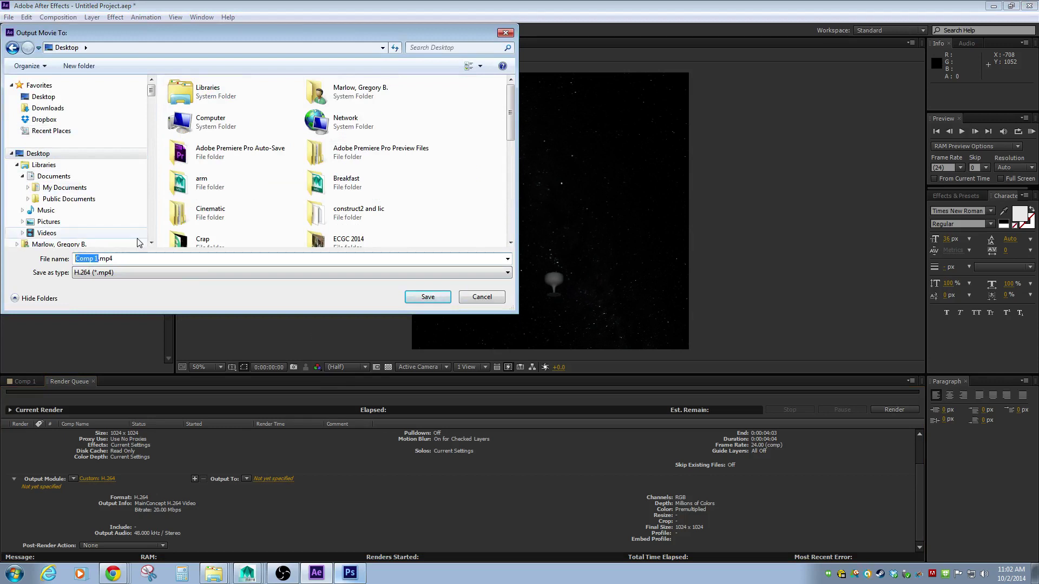
text(Goblet in the sky)
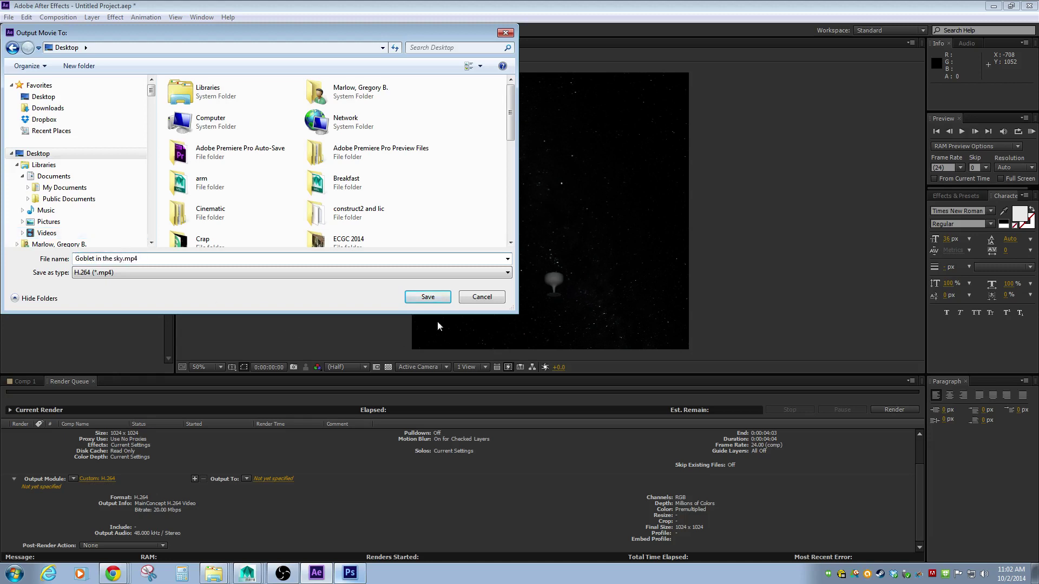
click(429, 297)
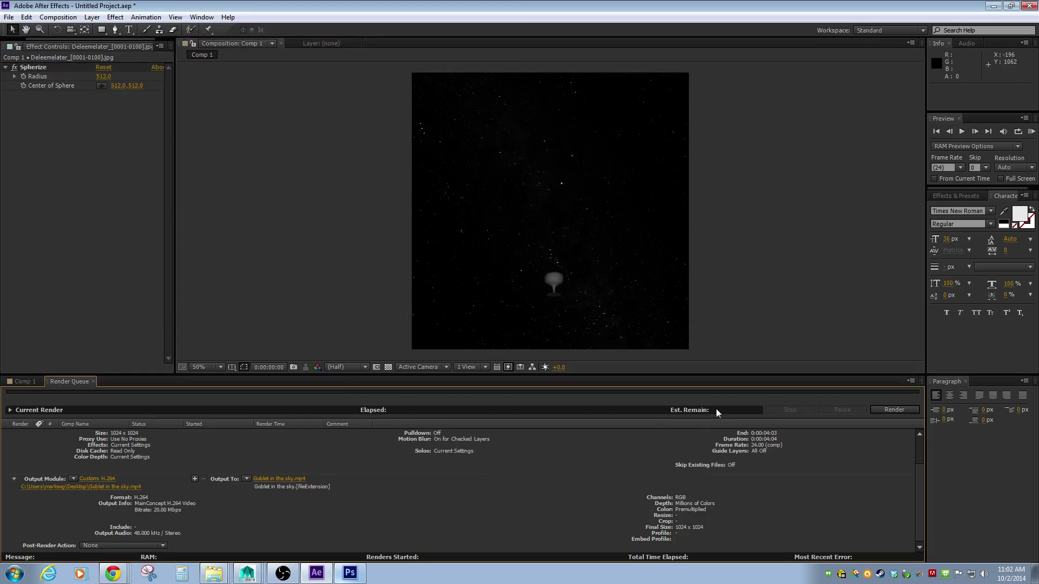
click(898, 410)
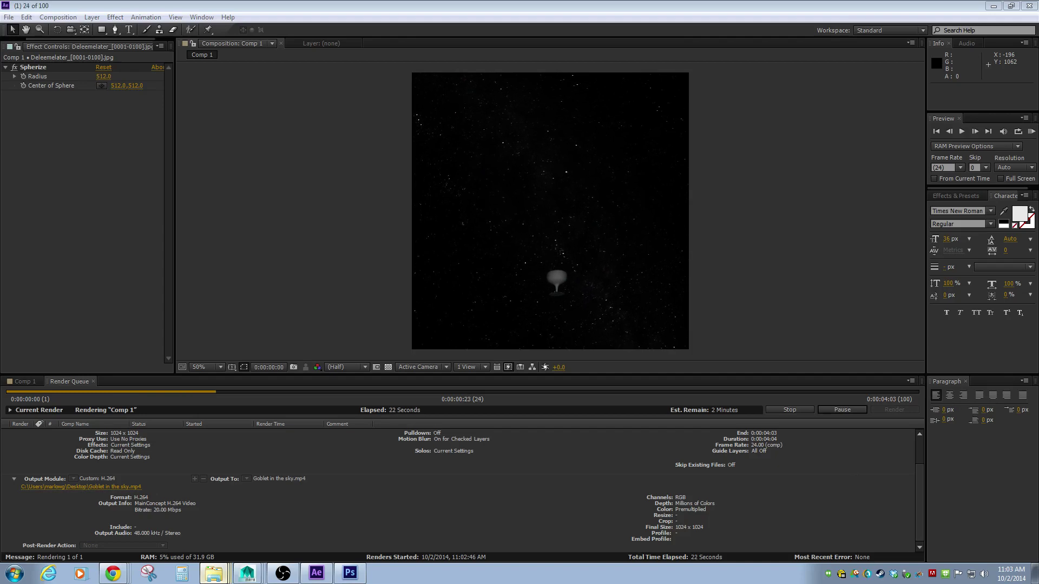
Switch from After Effects to the file browser window while the render runs
key(alt+Tab)
Go to \\etsue1 > Faculty > 3D Anim > Outbox > Pr1 - Moon > Tools > DomeTesterWin and launch DomeTesterWin.exe
click(577, 112)
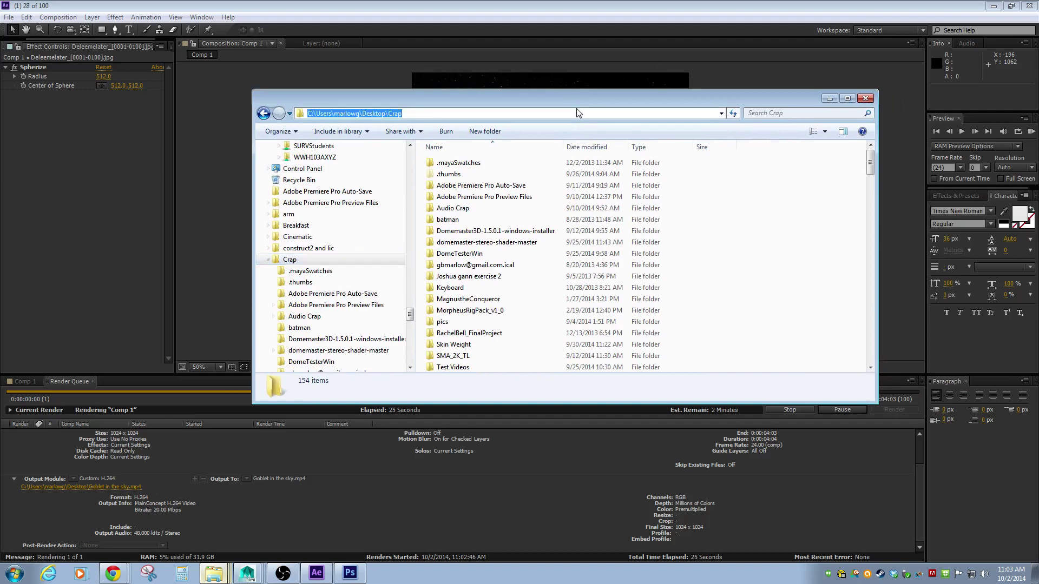
text(\\etsue1)
key(Return)
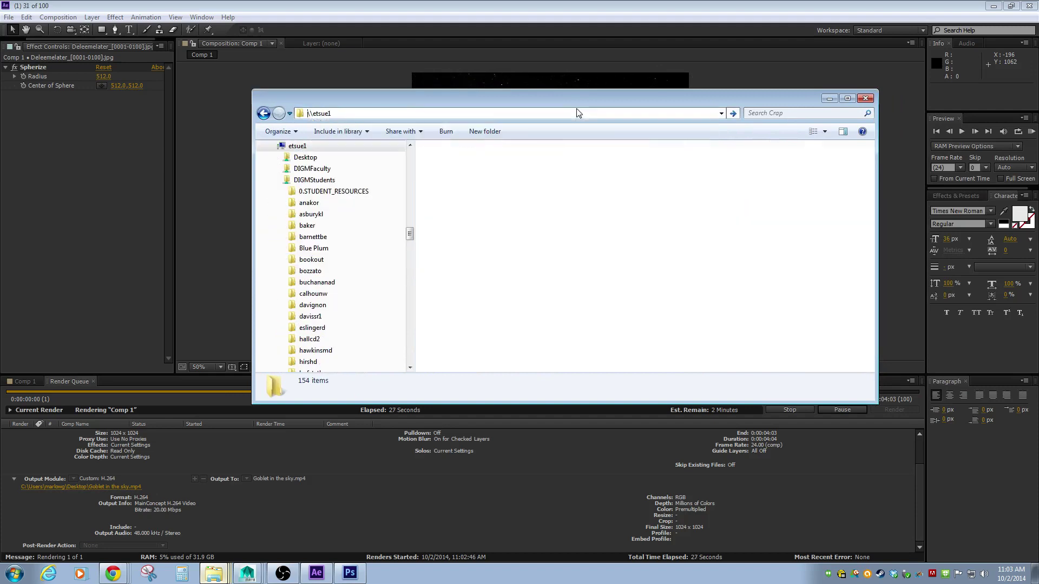
double_click(515, 199)
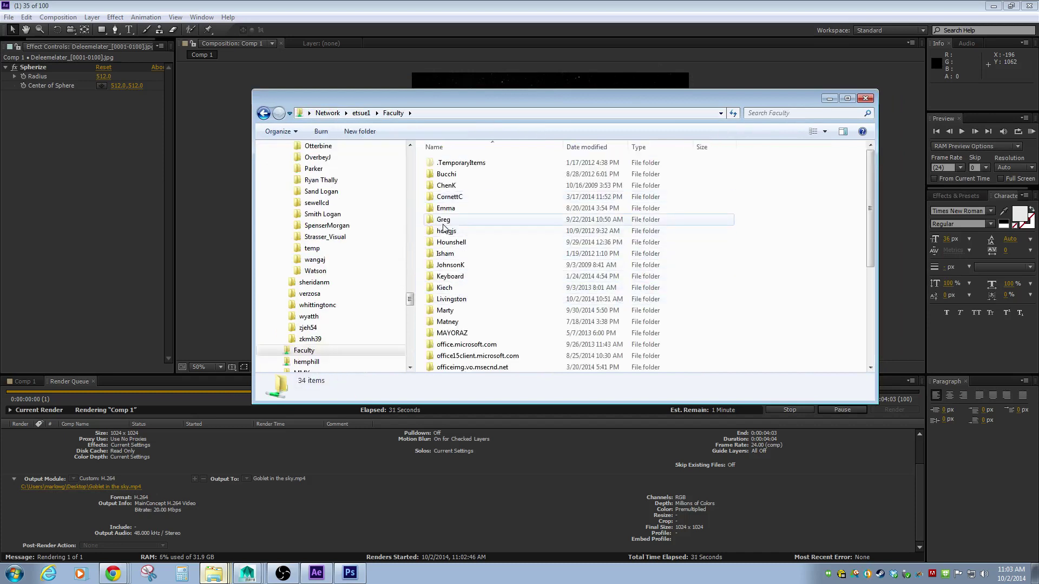
double_click(446, 220)
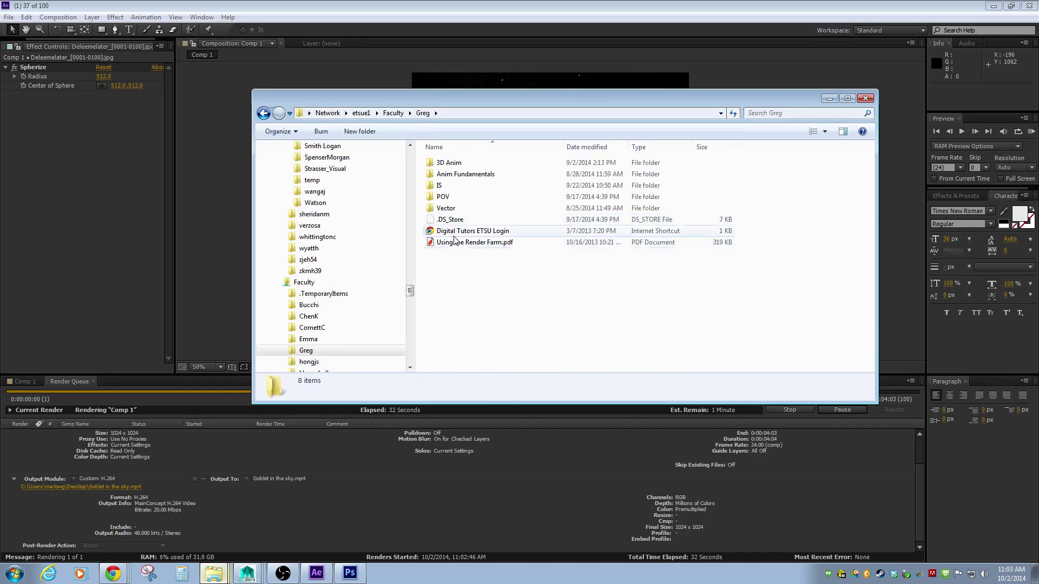
double_click(447, 163)
double_click(448, 198)
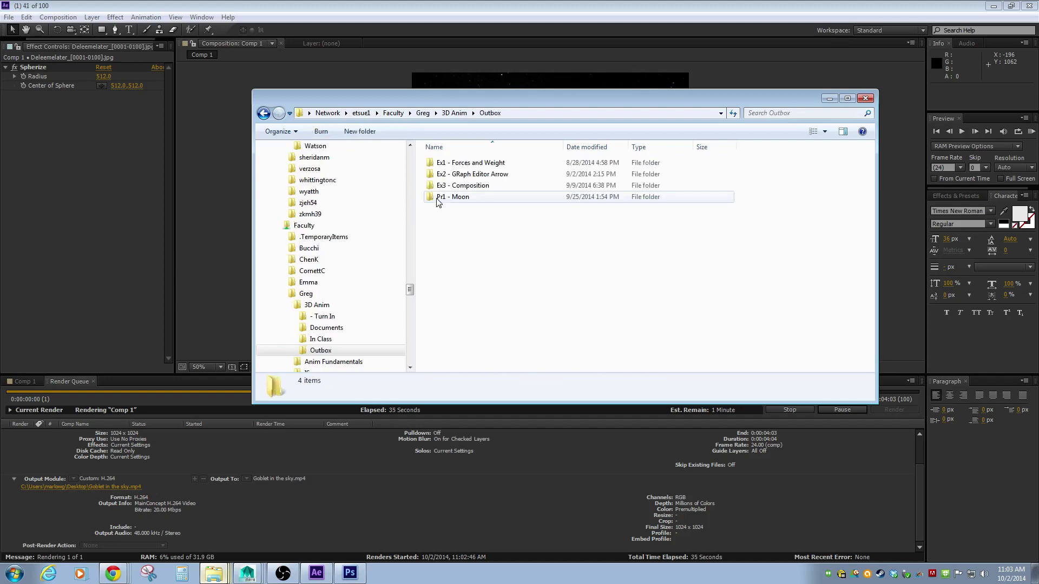
double_click(449, 198)
double_click(448, 186)
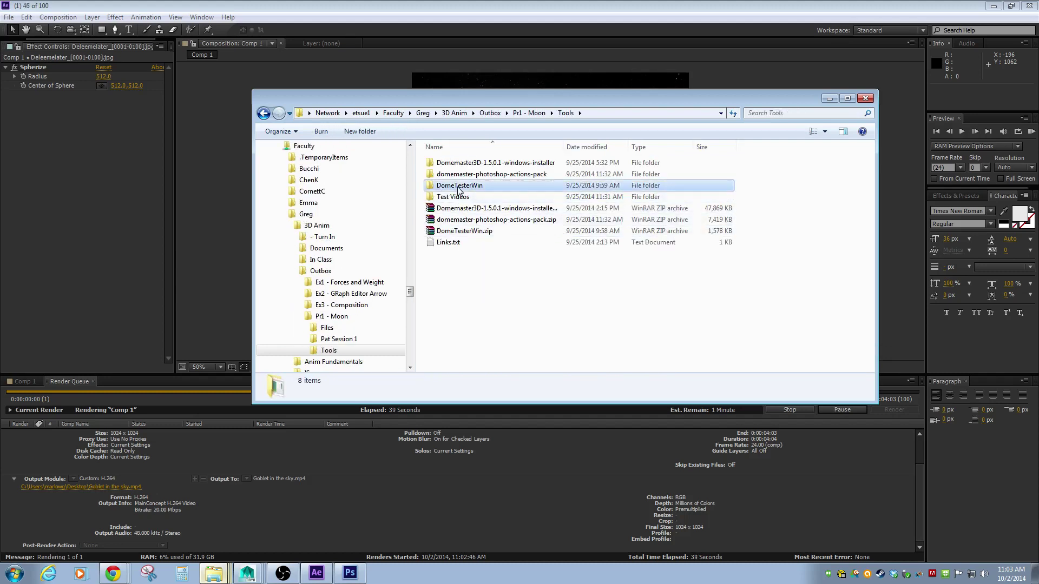
double_click(451, 185)
click(447, 165)
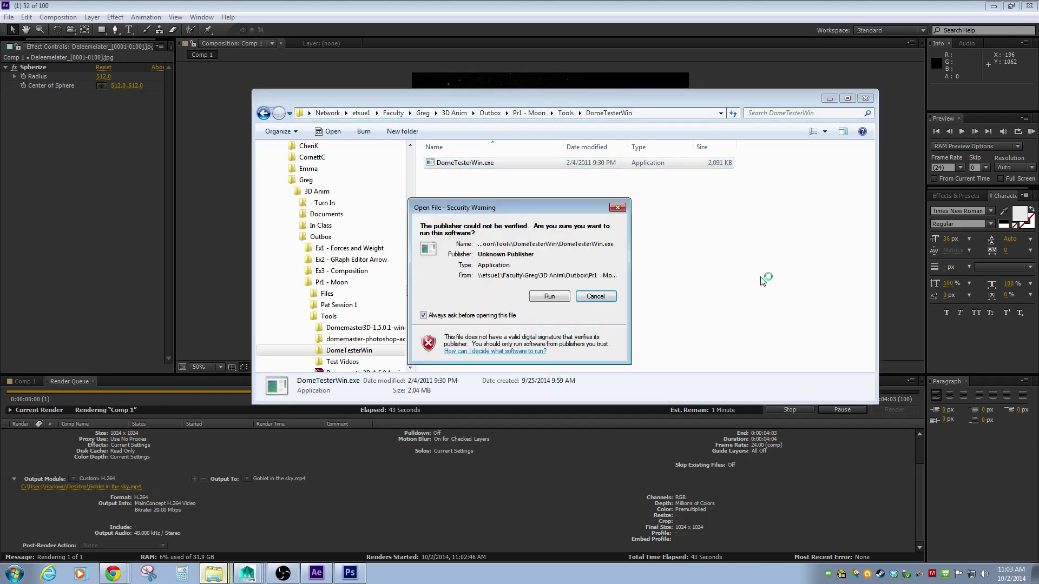
Allow DomeTesterWin to run and minimize After Effects and Maya out of the way
click(549, 296)
drag(485, 104, 463, 23)
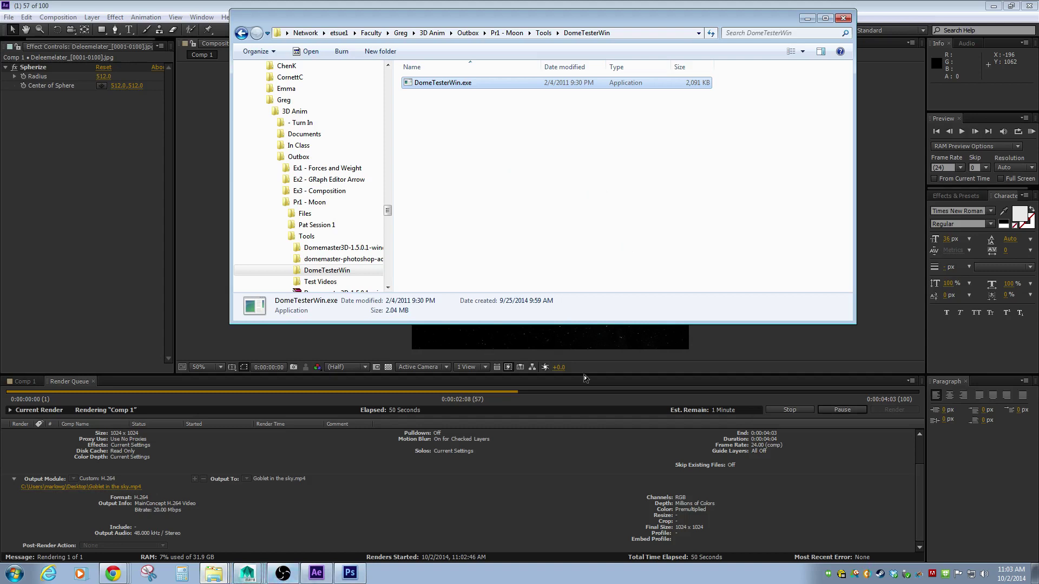
click(994, 7)
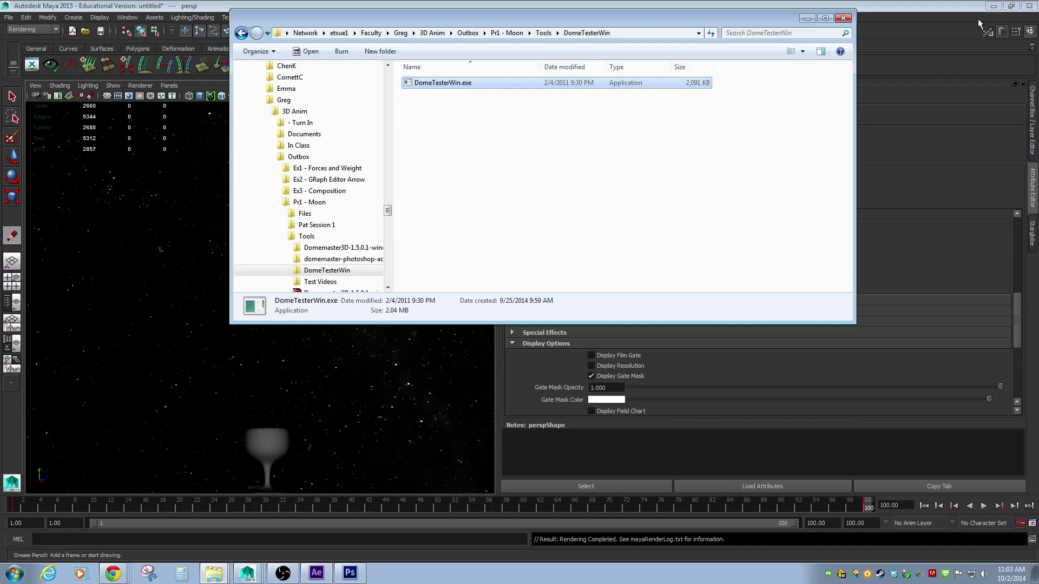
click(995, 7)
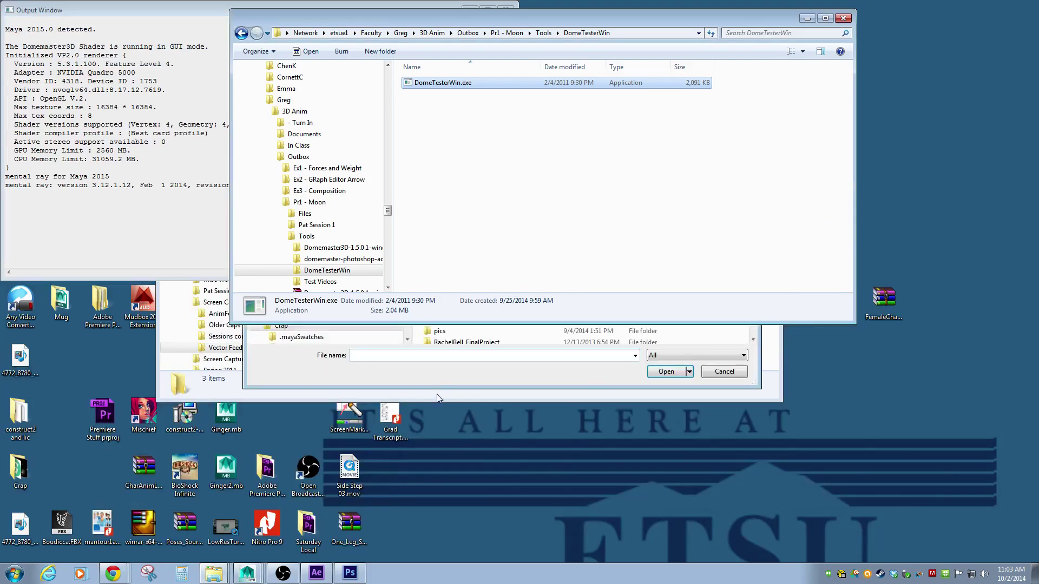
Browse the Open dialog to the Desktop listing Goblet in the sky.mp4, then restore After Effects
click(289, 388)
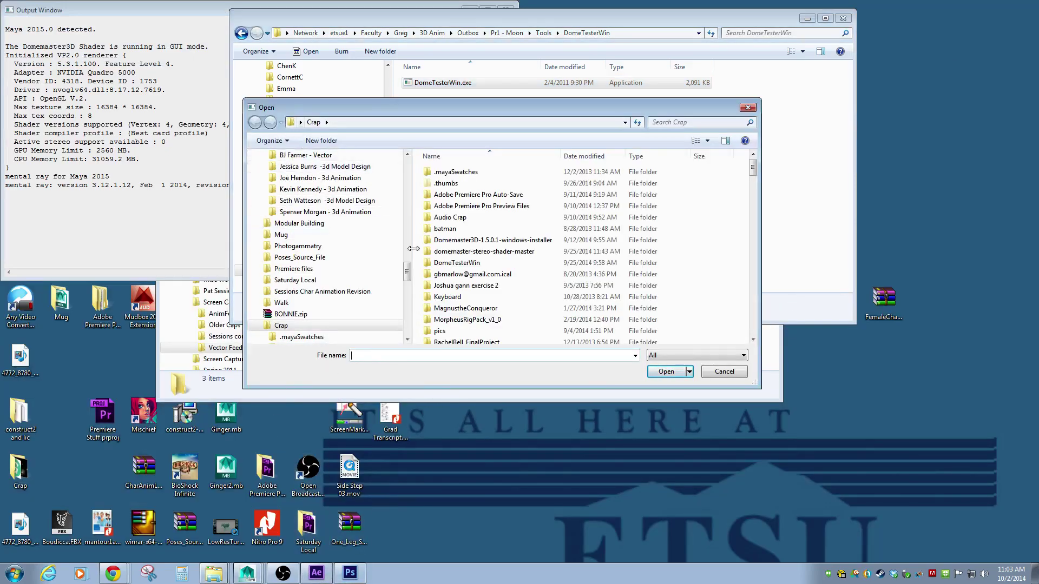
drag(405, 281, 419, 176)
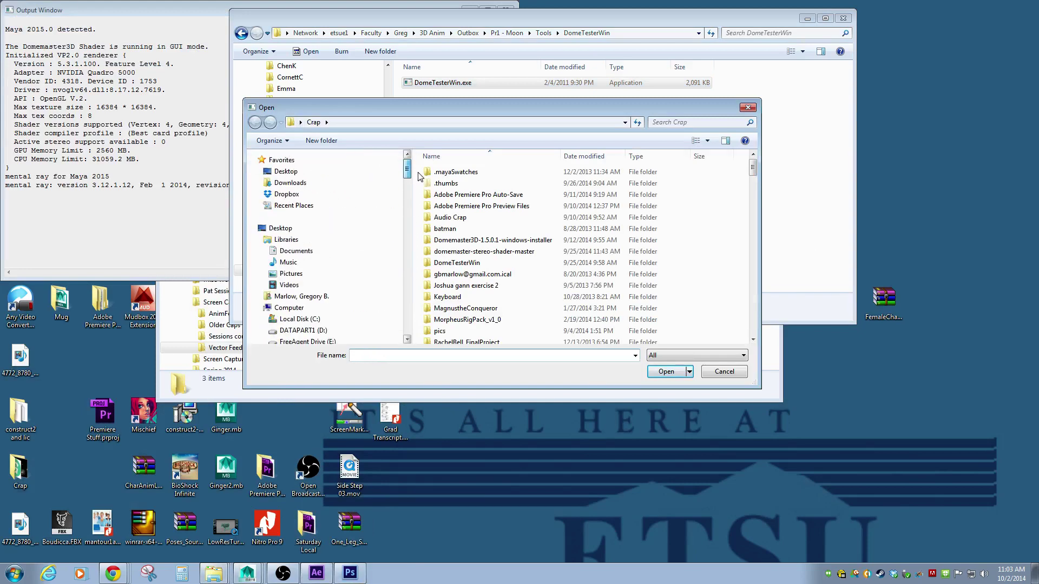
click(323, 230)
drag(752, 207, 759, 294)
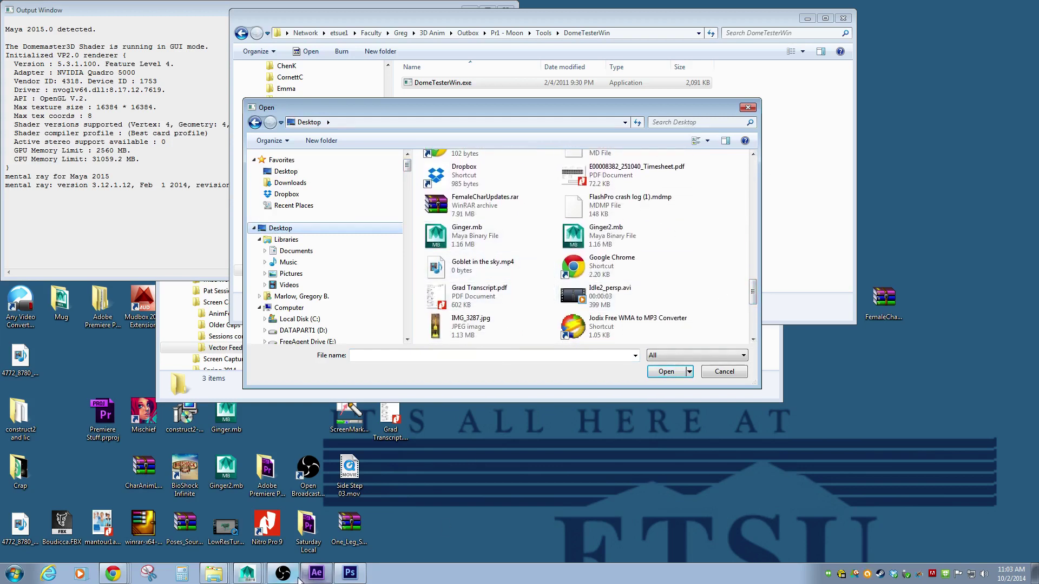
click(317, 575)
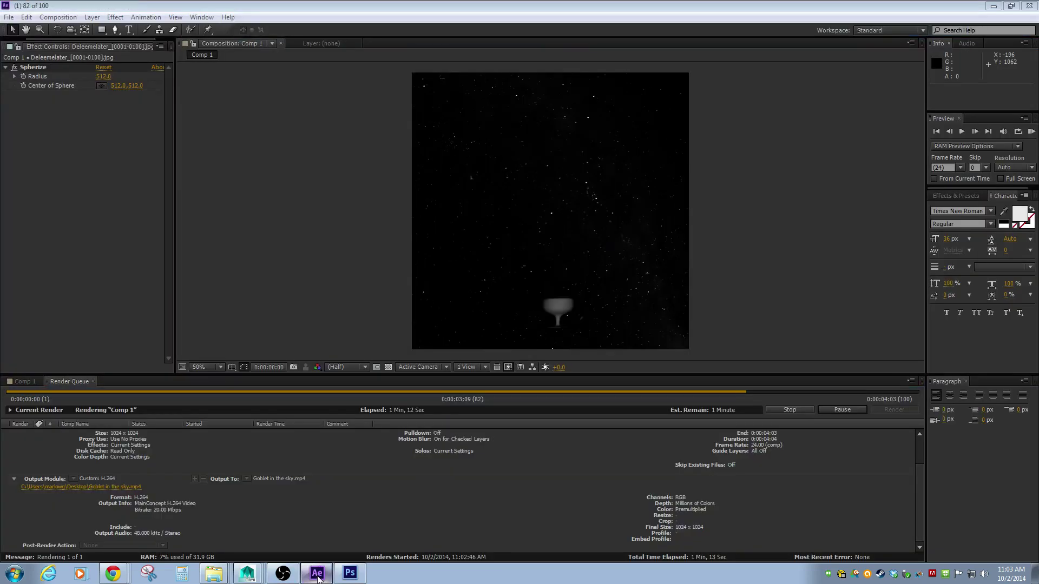
Keep After Effects up while the Comp 1 render finishes, then minimize it again
click(318, 577)
click(319, 577)
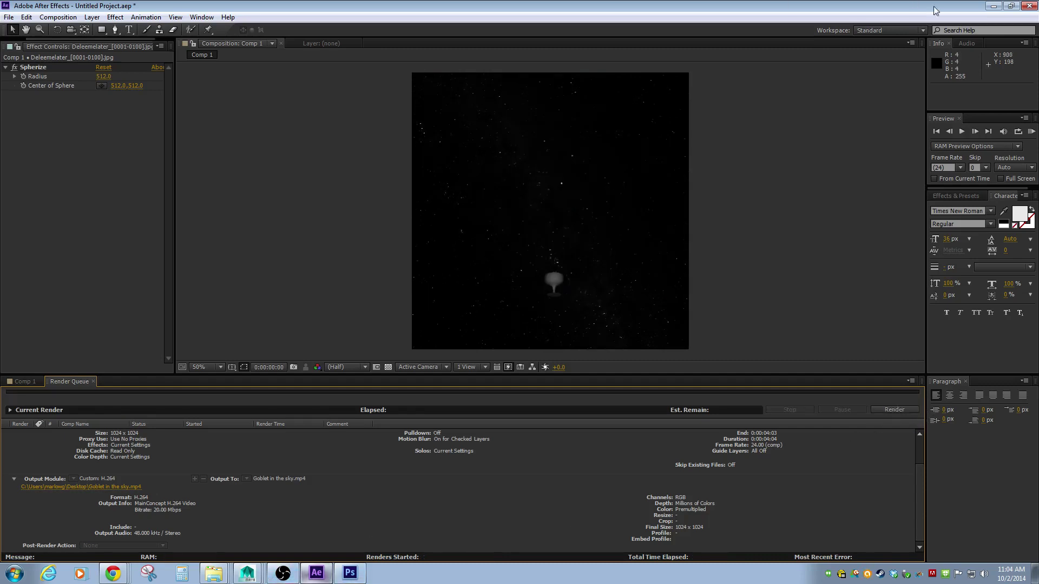
click(995, 6)
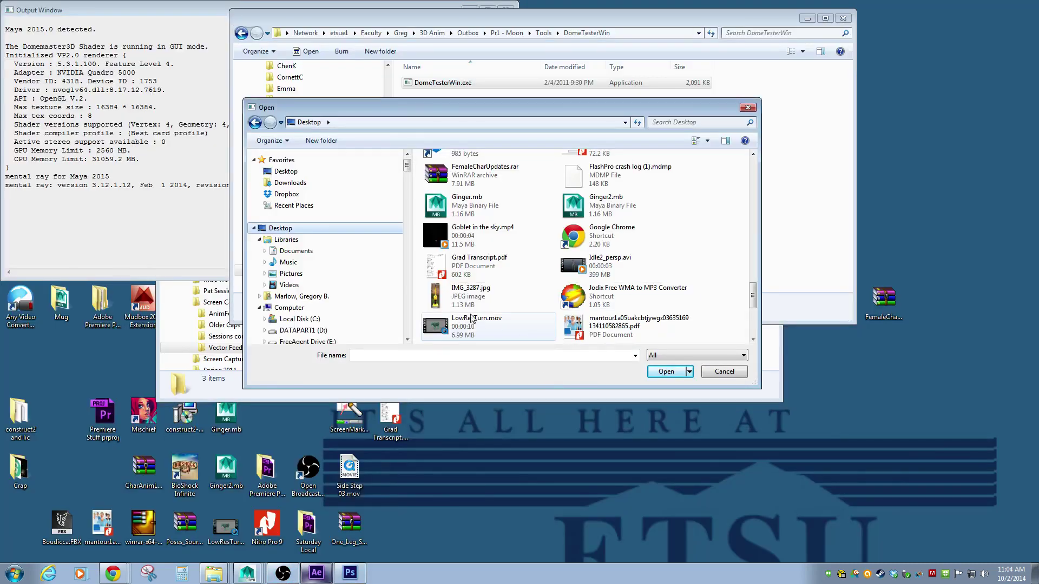
Open Goblet in the sky.mp4 from the Desktop in DomeTesterWin's Open dialog
click(478, 239)
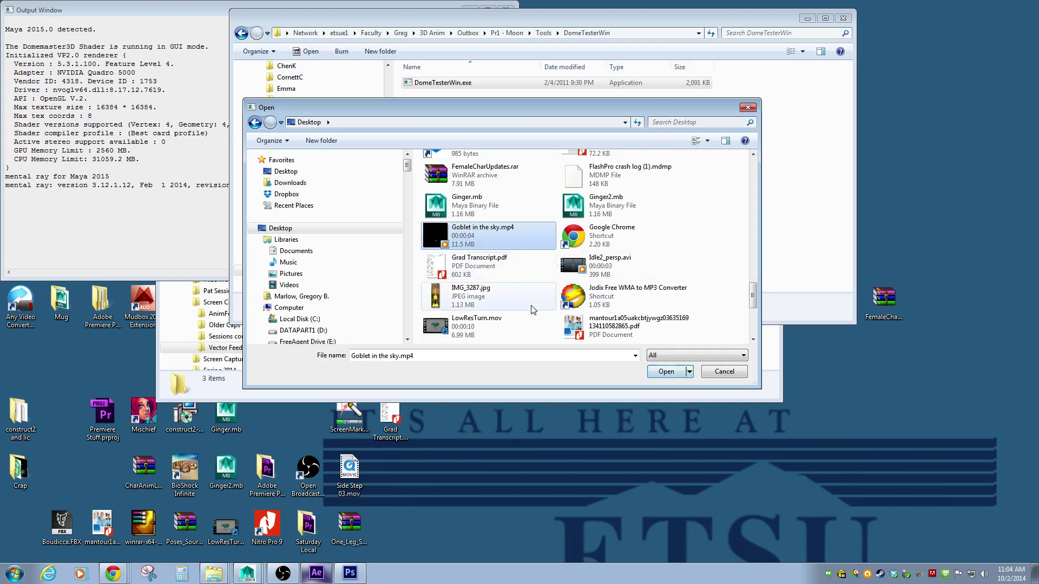
click(666, 372)
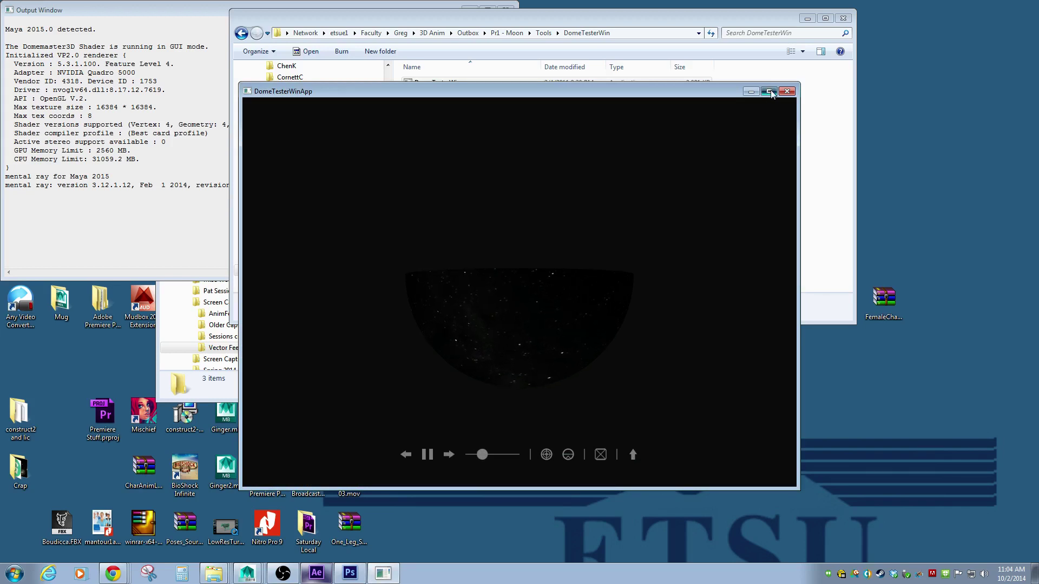
Maximize the dome preview, then orbit and zoom to view the goblet from inside the dome
click(769, 91)
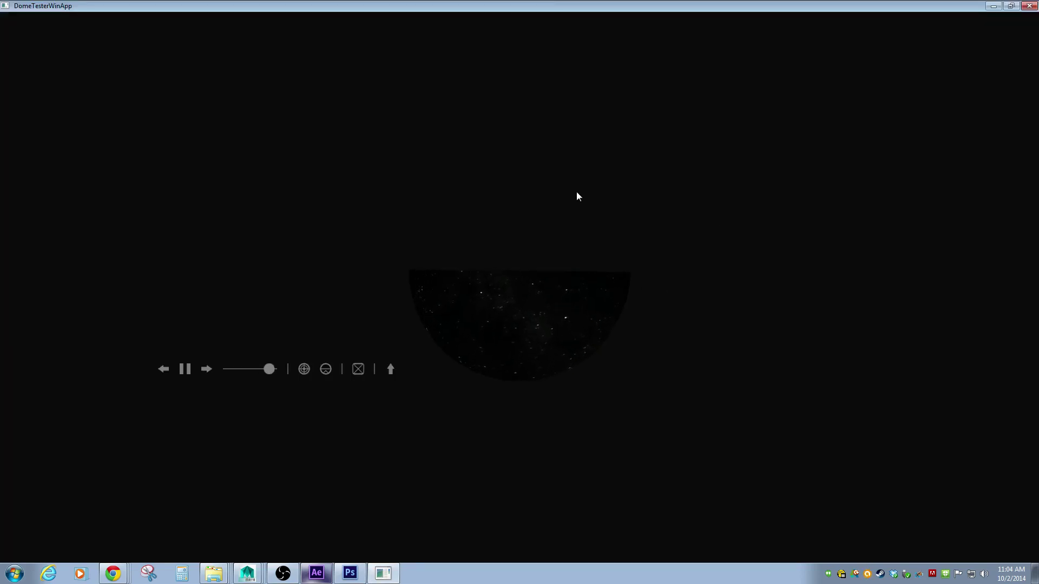
drag(577, 192, 568, 419)
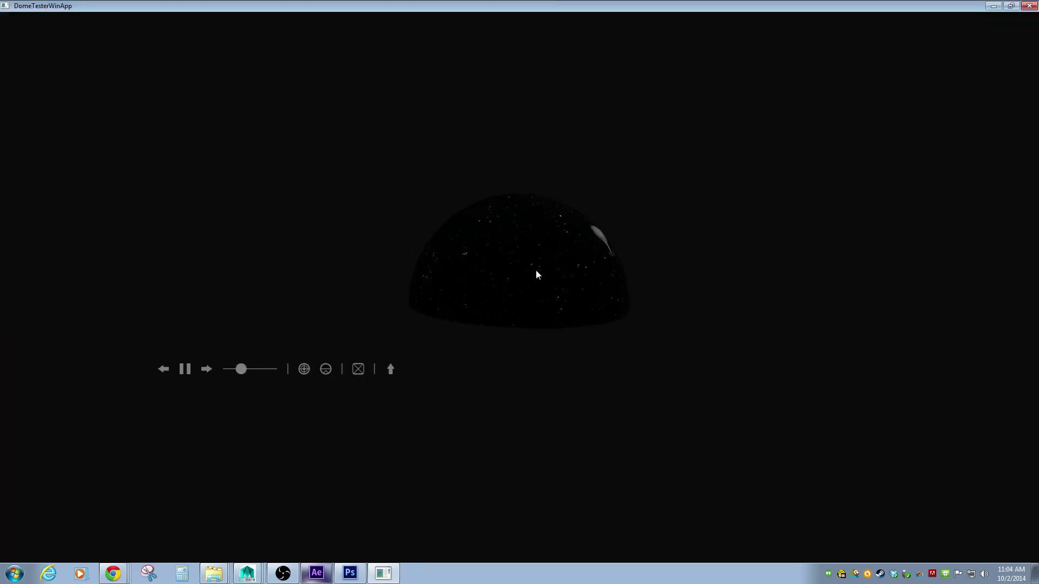
drag(538, 276, 657, 265)
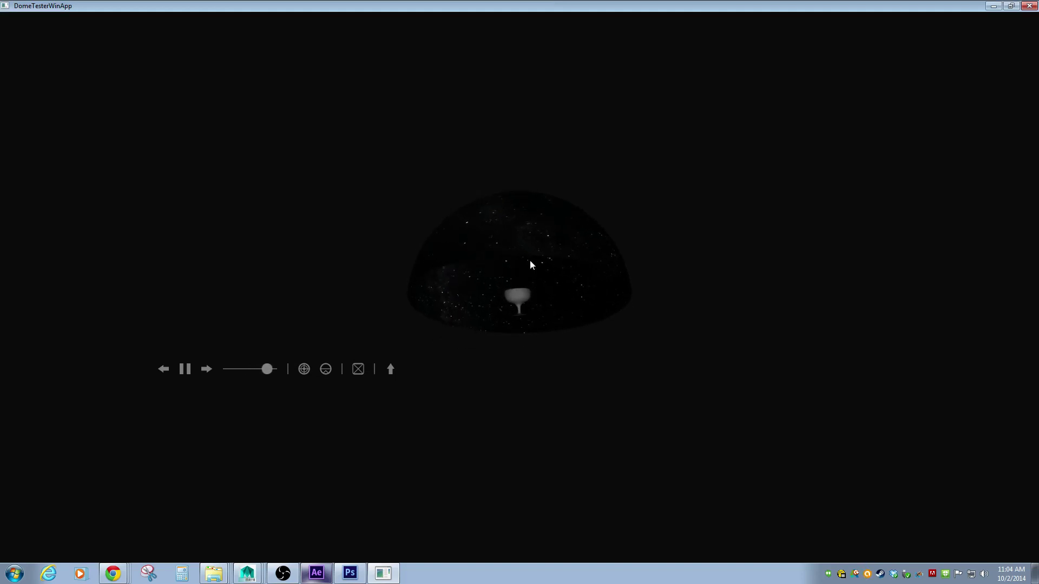
scroll(522, 301, up, 5)
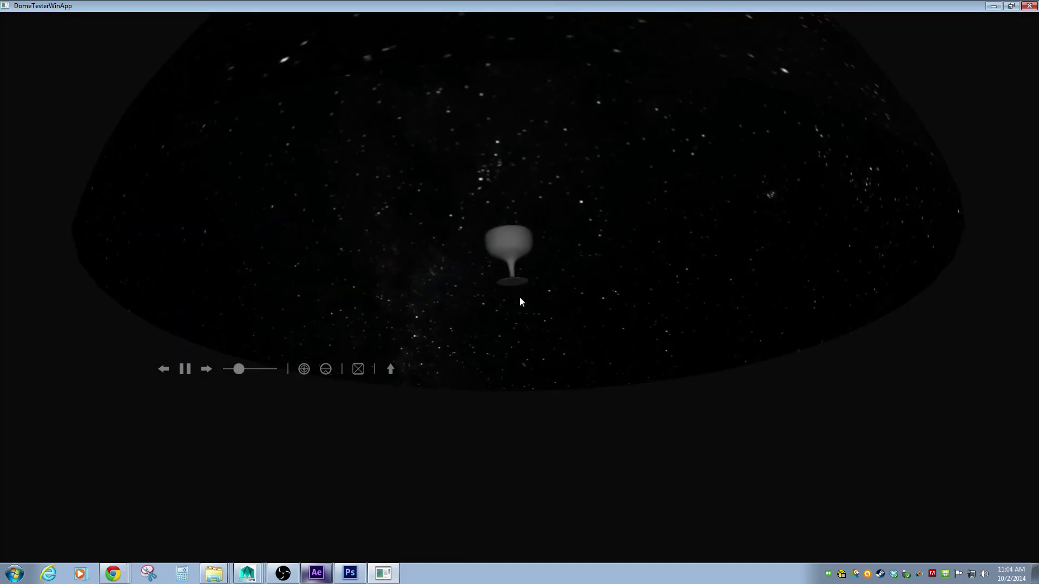
drag(520, 297, 543, 297)
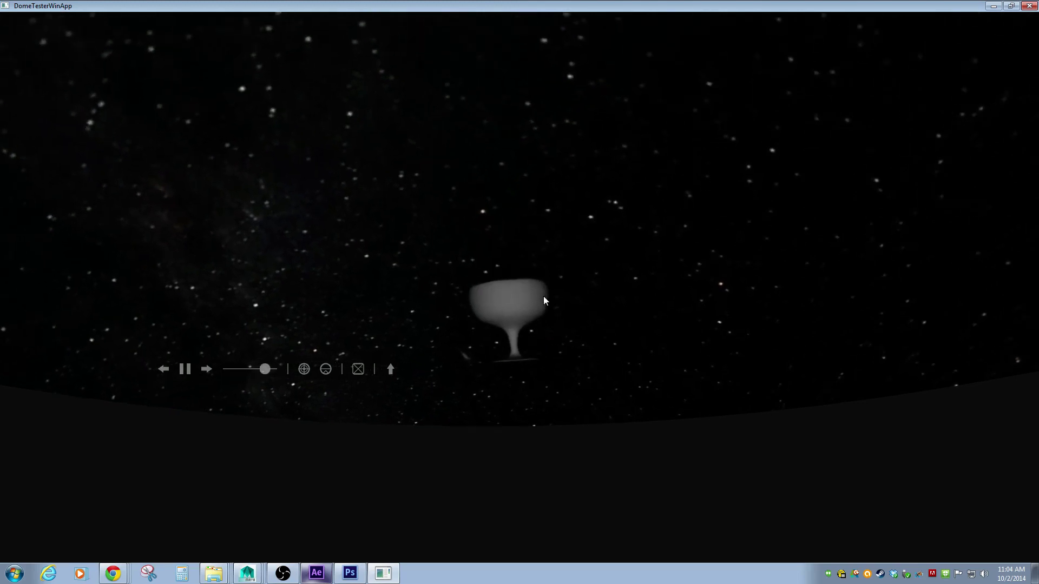
click(327, 369)
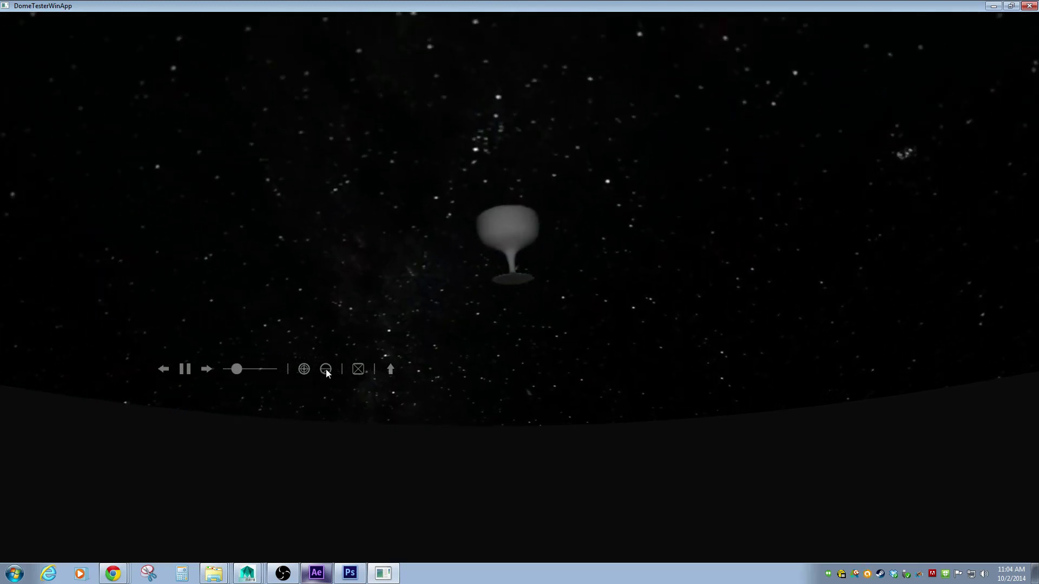
Show the coloured field-of-view guide and orbit and zoom to see where the goblet falls
click(325, 369)
scroll(487, 306, down, 5)
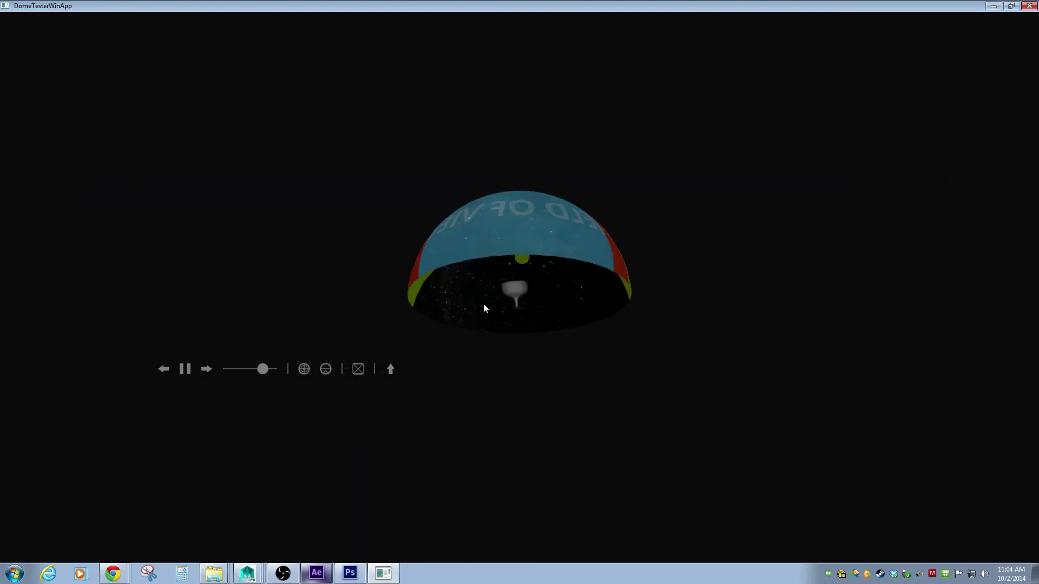
mouse_move(472, 321)
mouse_down()
mouse_move(493, 307)
mouse_move(477, 310)
mouse_up()
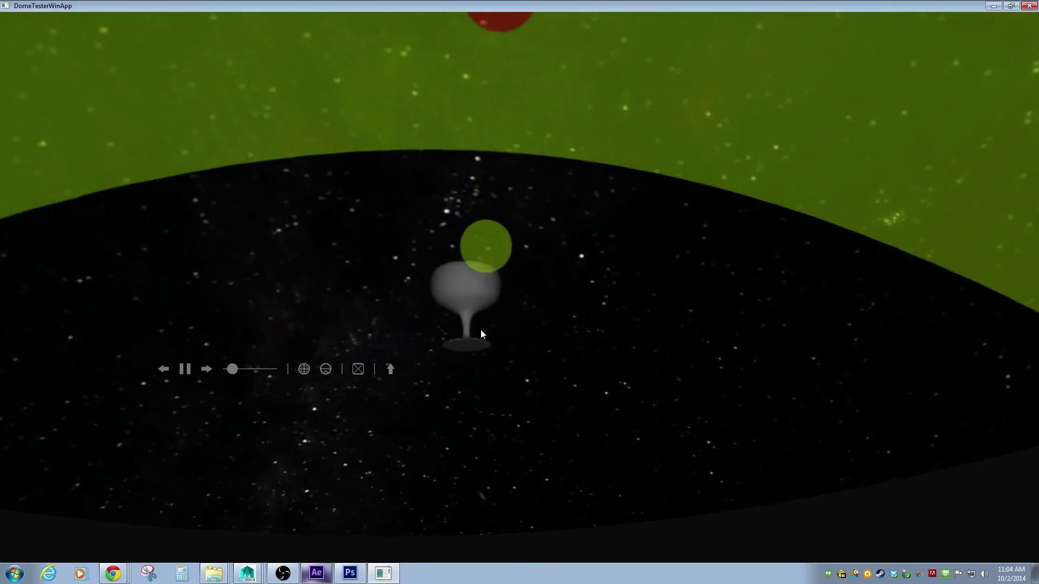
drag(481, 330, 469, 349)
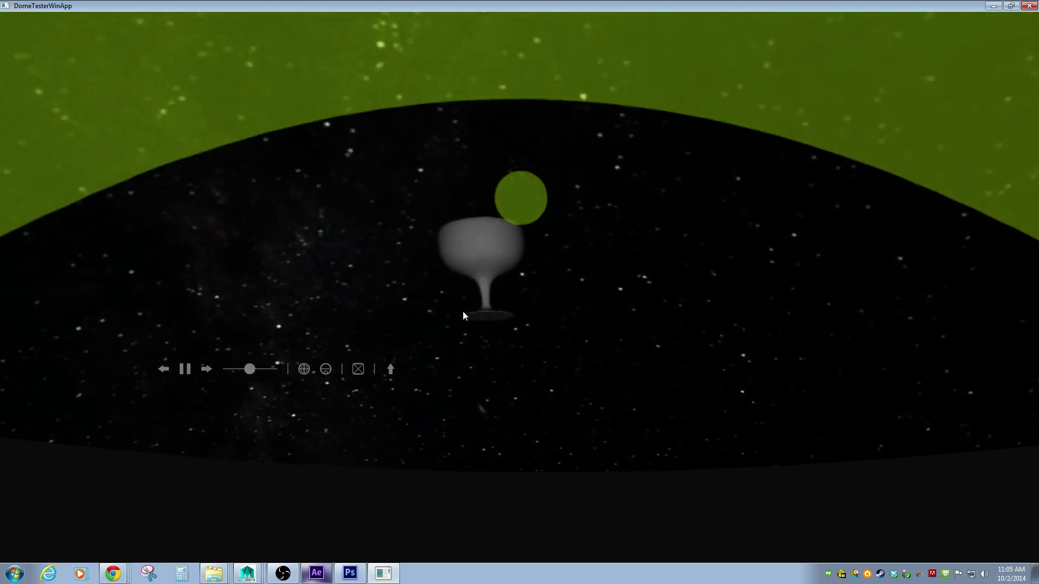
scroll(463, 310, down, 5)
mouse_move(472, 297)
mouse_down()
mouse_move(485, 319)
mouse_move(467, 296)
mouse_move(471, 283)
mouse_move(474, 296)
mouse_up()
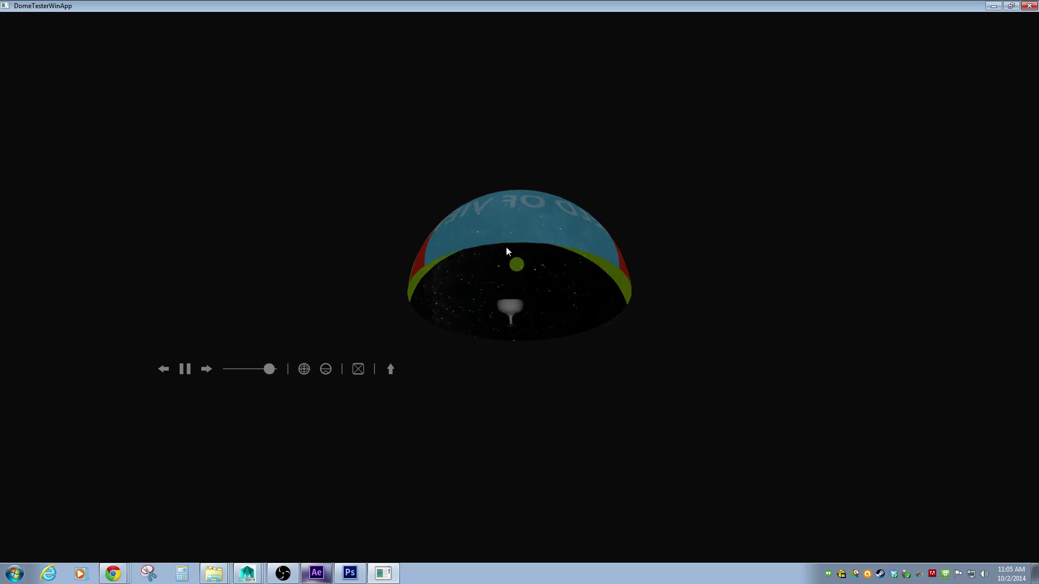
Orbit the dome sideways around the goblet, then tilt it to show the top guide markings
scroll(520, 300, up, 5)
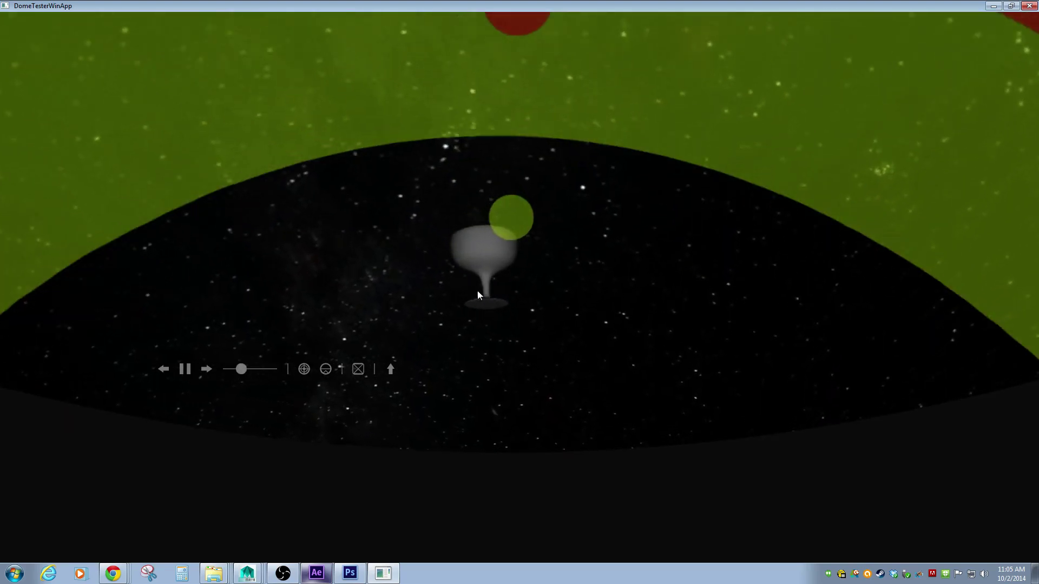
mouse_move(478, 295)
mouse_down()
mouse_move(511, 295)
mouse_move(471, 304)
mouse_up()
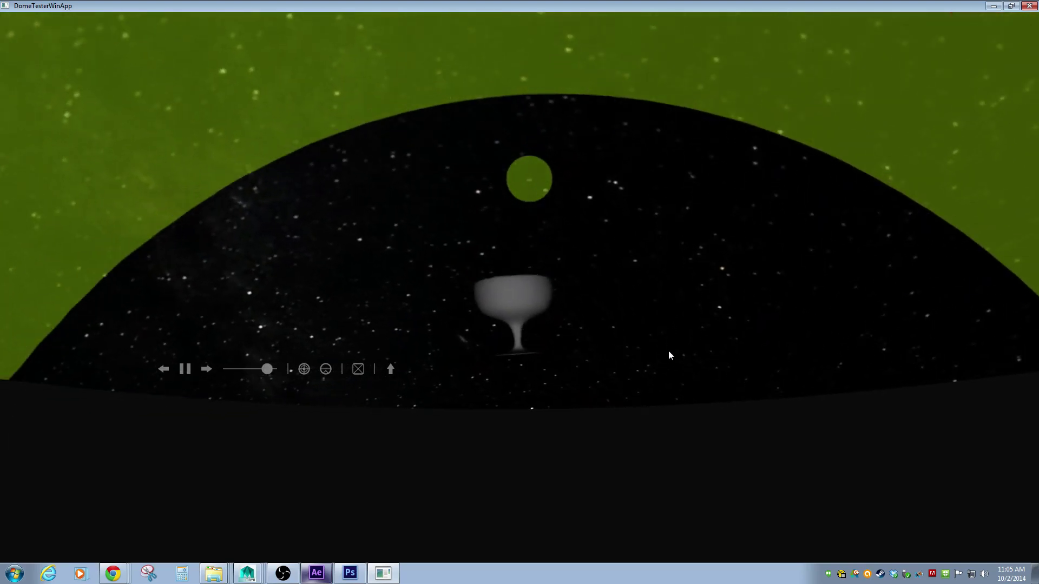
scroll(647, 333, down, 5)
scroll(515, 316, up, 3)
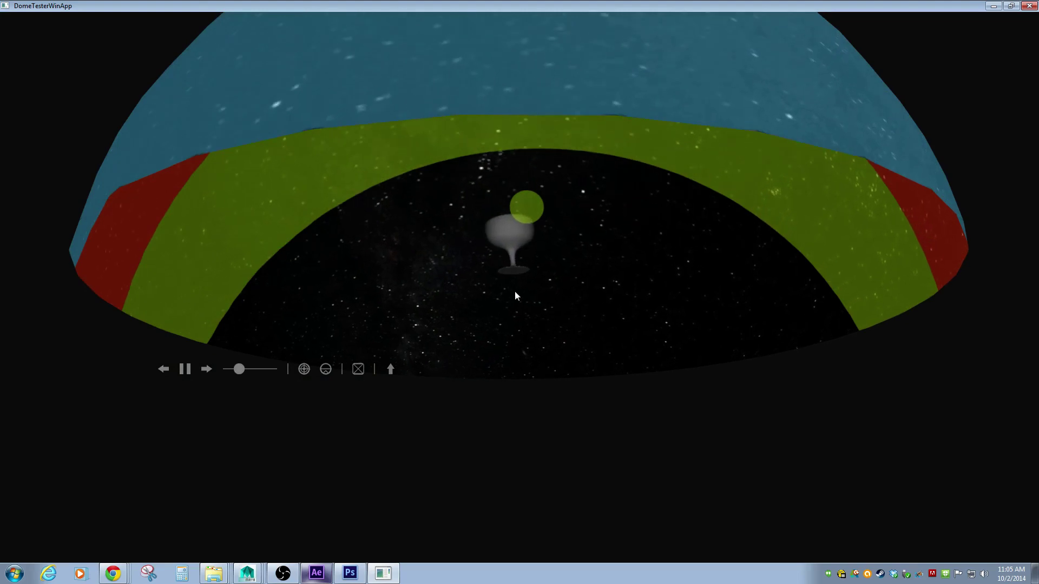
drag(472, 204, 499, 209)
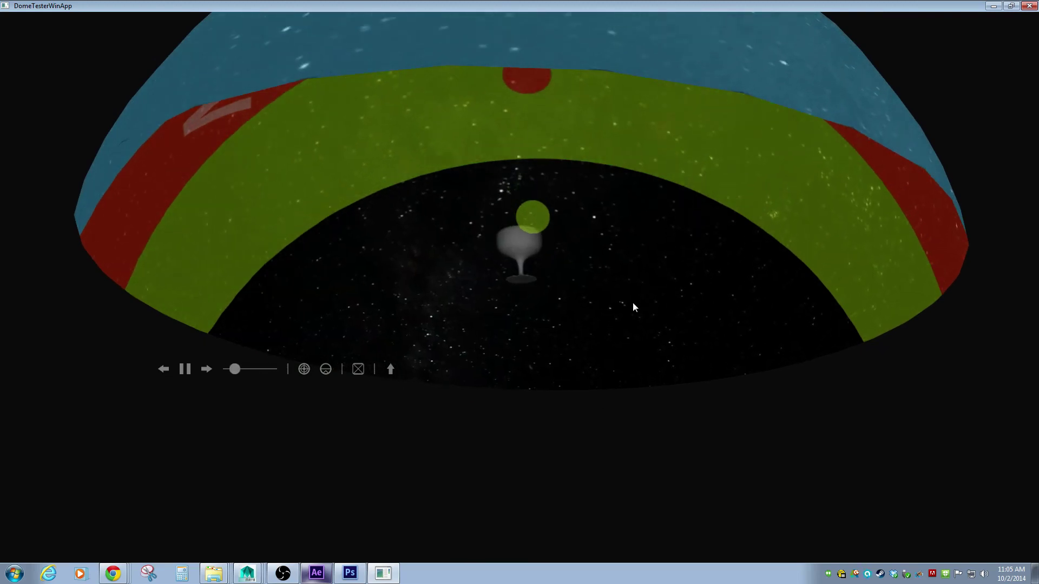
scroll(606, 296, up, 2)
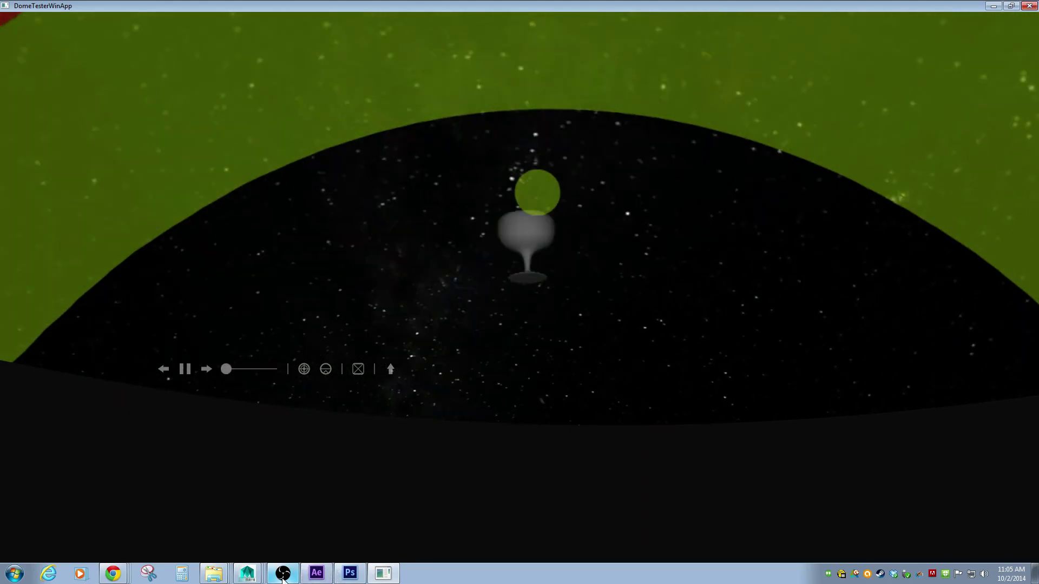
Tilt the dome to view its underside, return to a straight-on view, then close DomeTesterWin
scroll(657, 297, down, 5)
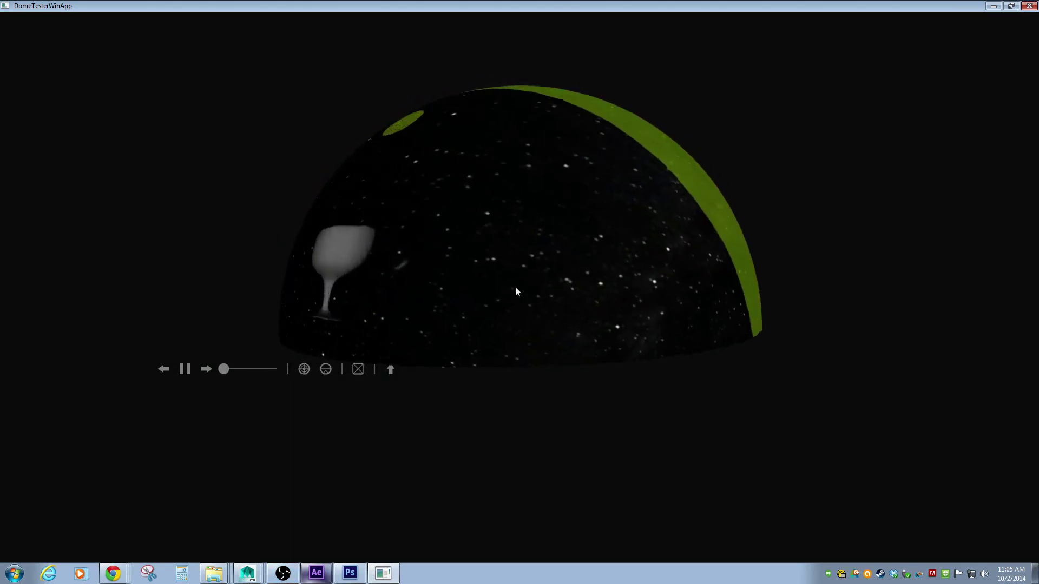
drag(513, 293, 547, 229)
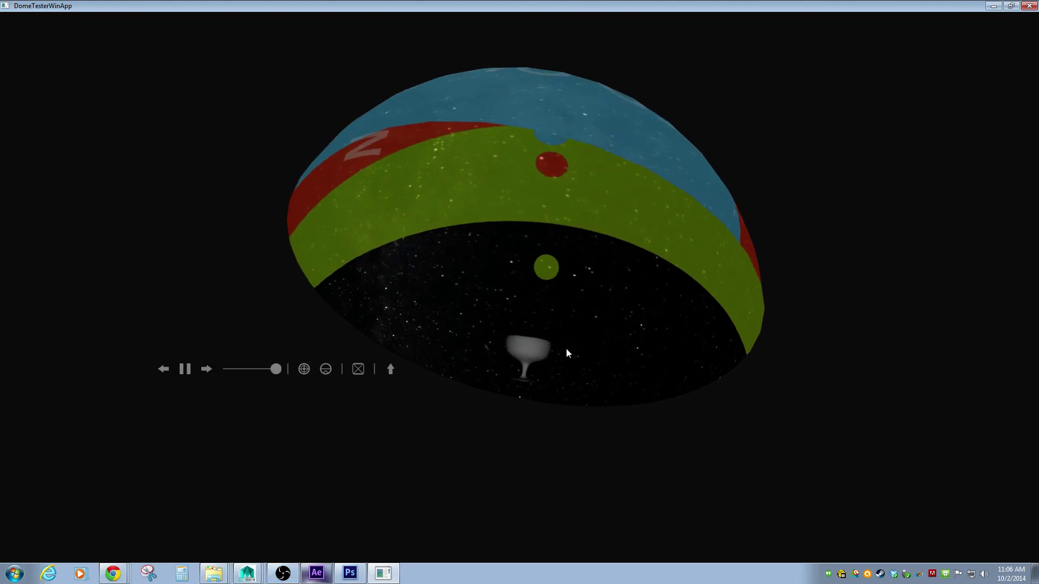
mouse_move(567, 353)
mouse_down()
mouse_move(464, 302)
mouse_move(563, 364)
mouse_up()
scroll(529, 359, up, 5)
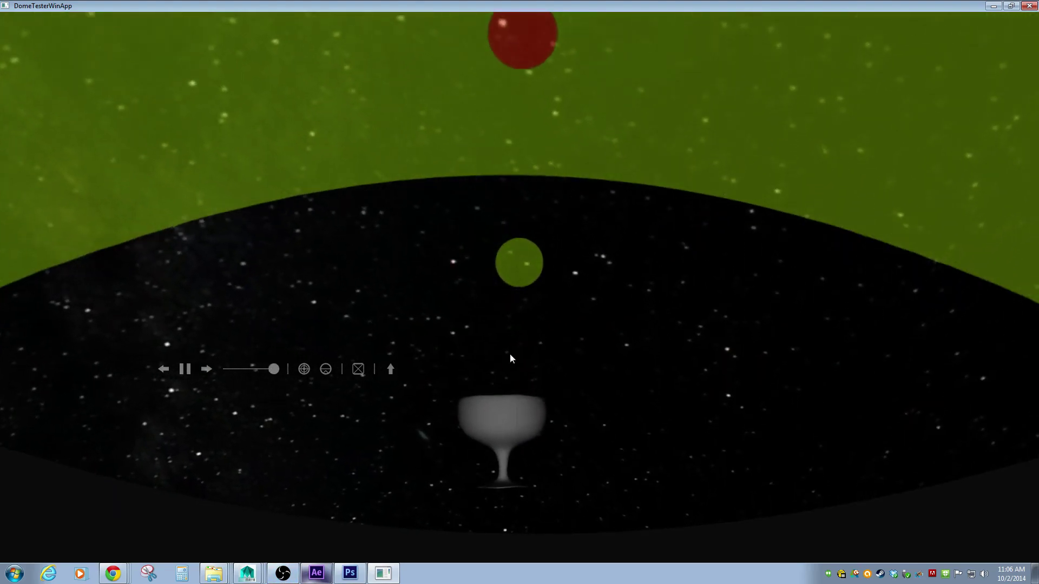
click(1030, 7)
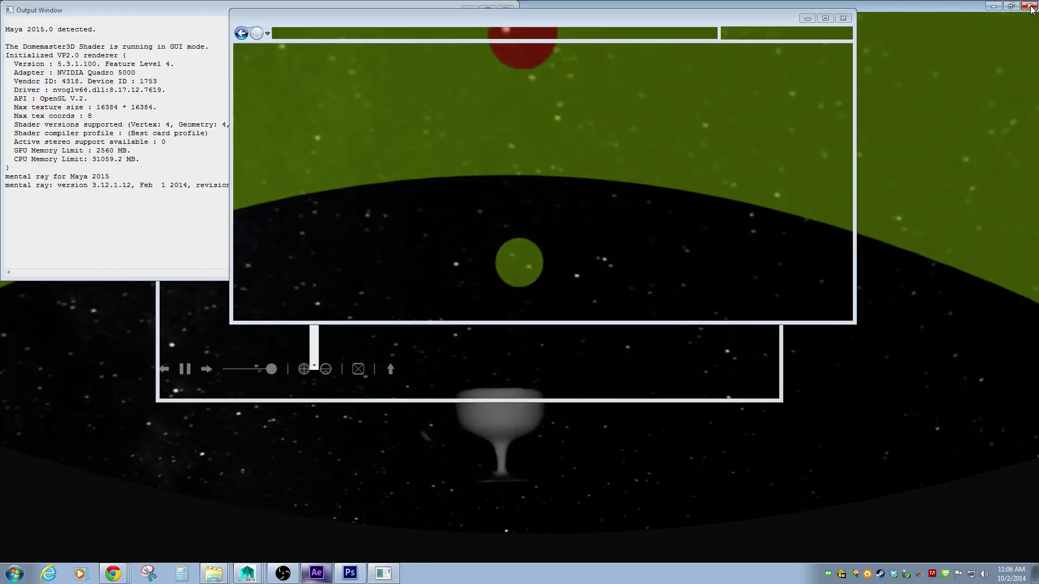